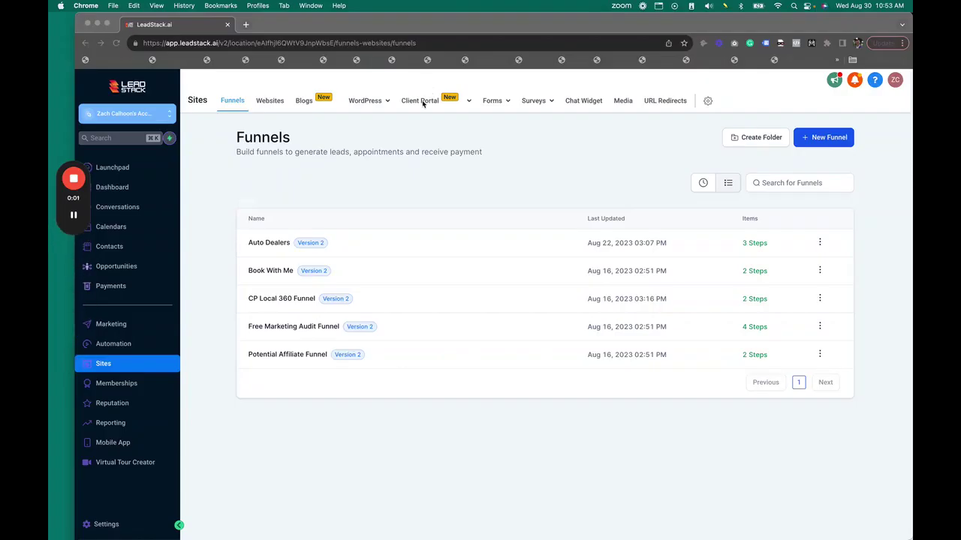
# Set the CP Local 360 Funnel's domain to car.cloudpanore.com and save the settings.
pyautogui.click(337, 24)
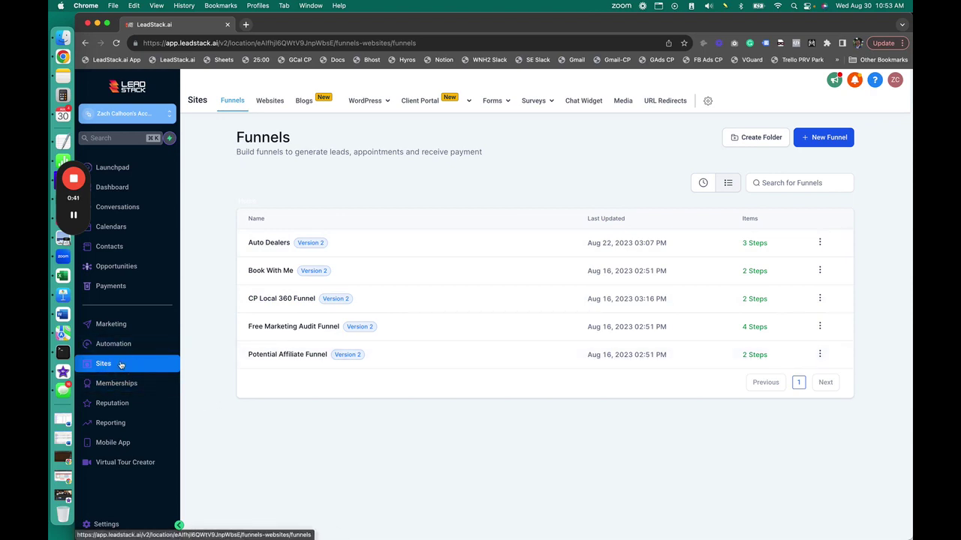
pyautogui.click(292, 299)
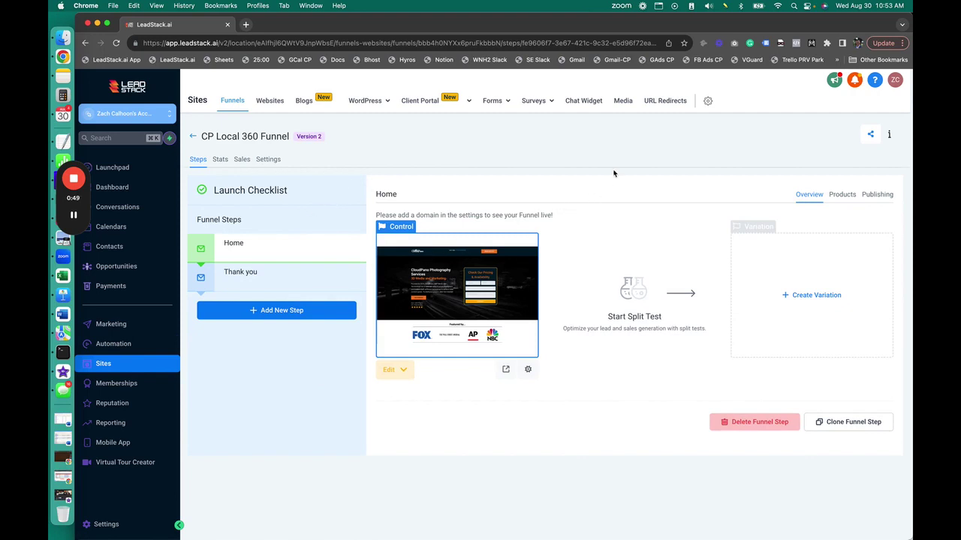
pyautogui.click(275, 161)
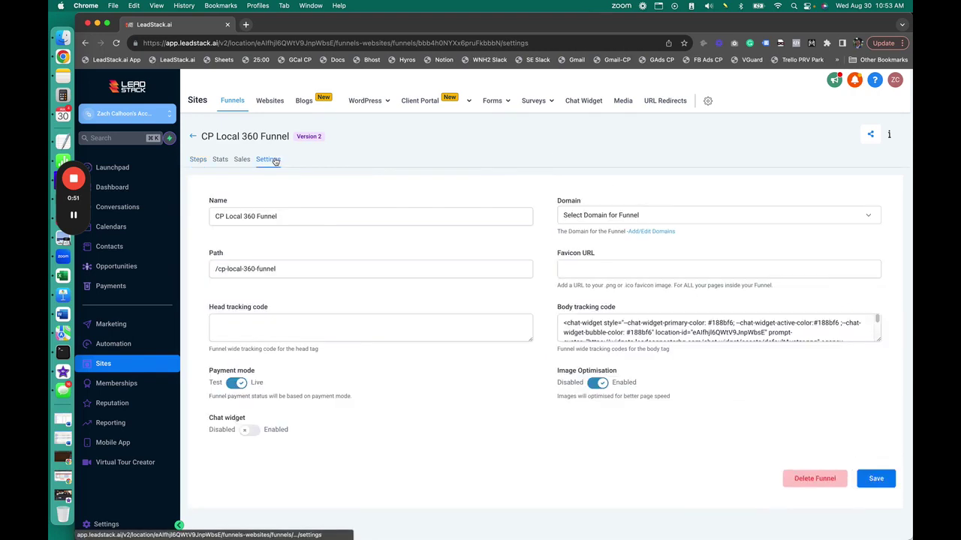
pyautogui.click(697, 215)
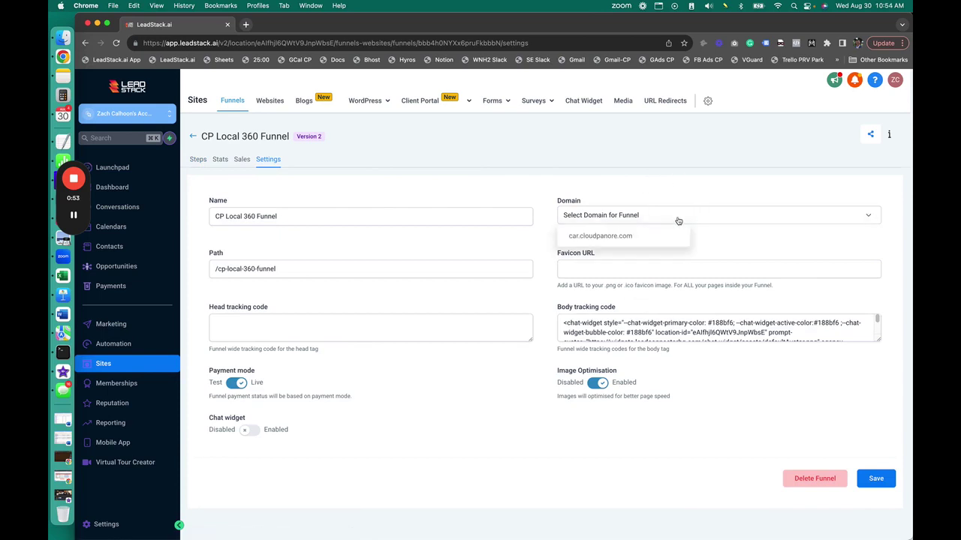
pyautogui.click(627, 237)
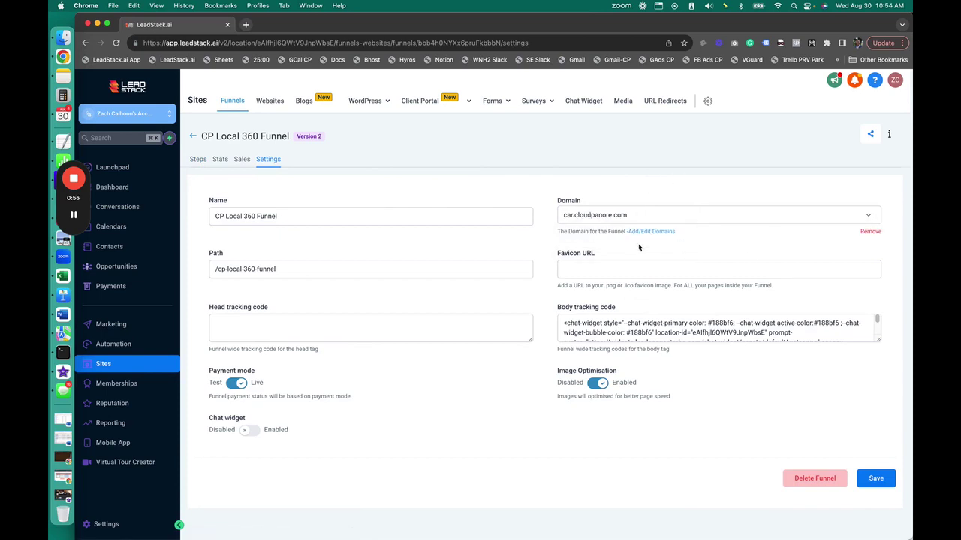
pyautogui.click(876, 484)
pyautogui.click(200, 160)
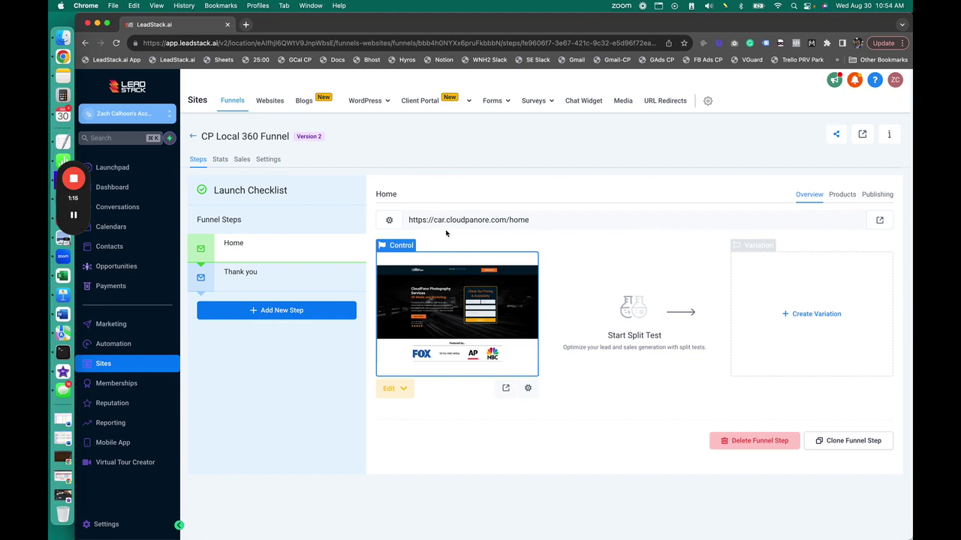
# Open the live Home page in a new tab and highlight its hero and pricing text.
pyautogui.click(881, 223)
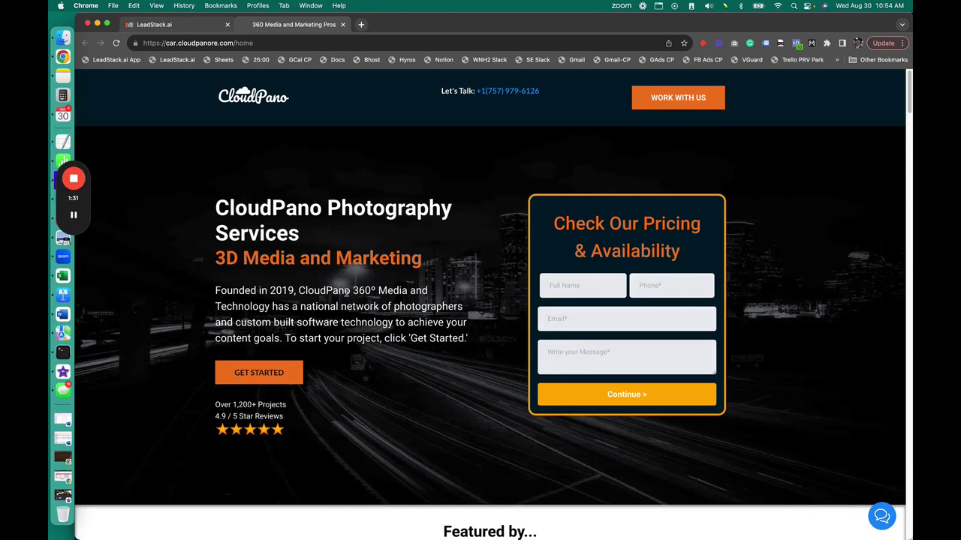
pyautogui.moveTo(216, 207); pyautogui.dragTo(447, 257)
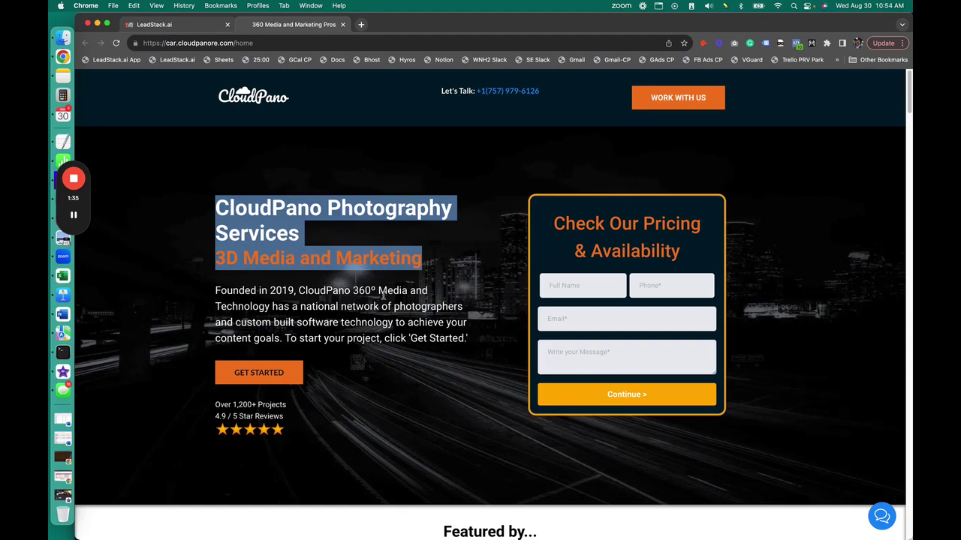
pyautogui.click(390, 376)
pyautogui.moveTo(215, 291); pyautogui.dragTo(460, 340)
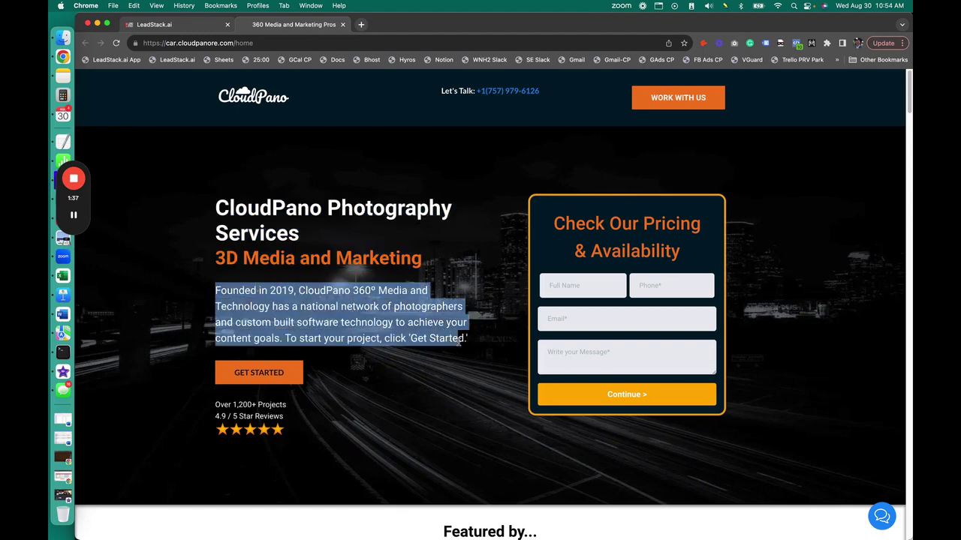
pyautogui.click(463, 253)
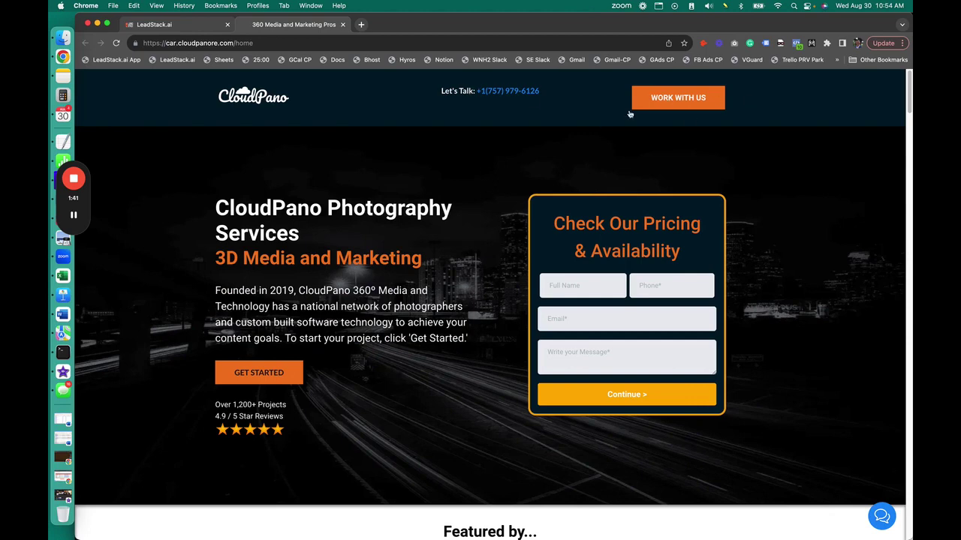
pyautogui.moveTo(553, 223)
pyautogui.mouseDown()
pyautogui.moveTo(684, 246)
pyautogui.moveTo(571, 289)
pyautogui.mouseUp()
# Autofill the pricing form, enter the message 'hi' and submit the test enquiry.
pyautogui.click(565, 285)
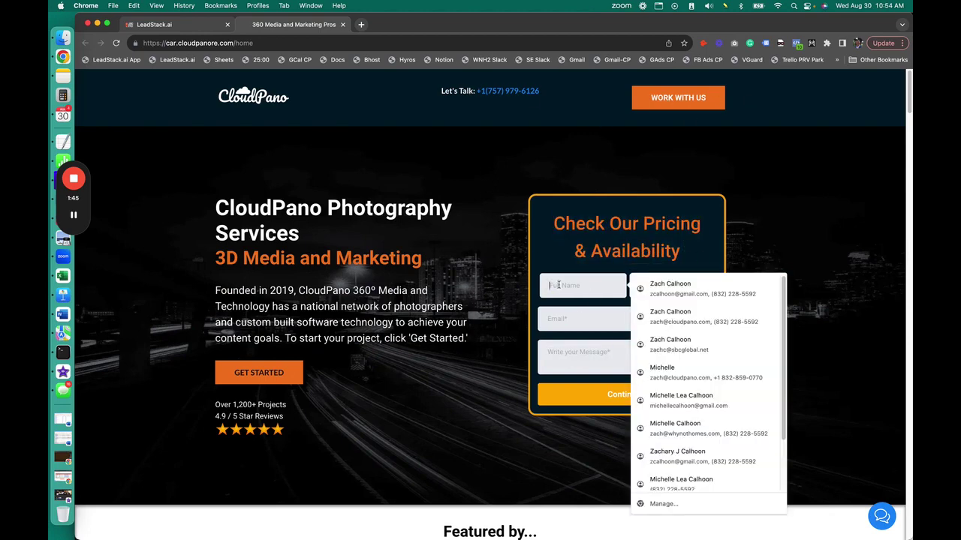
pyautogui.click(685, 287)
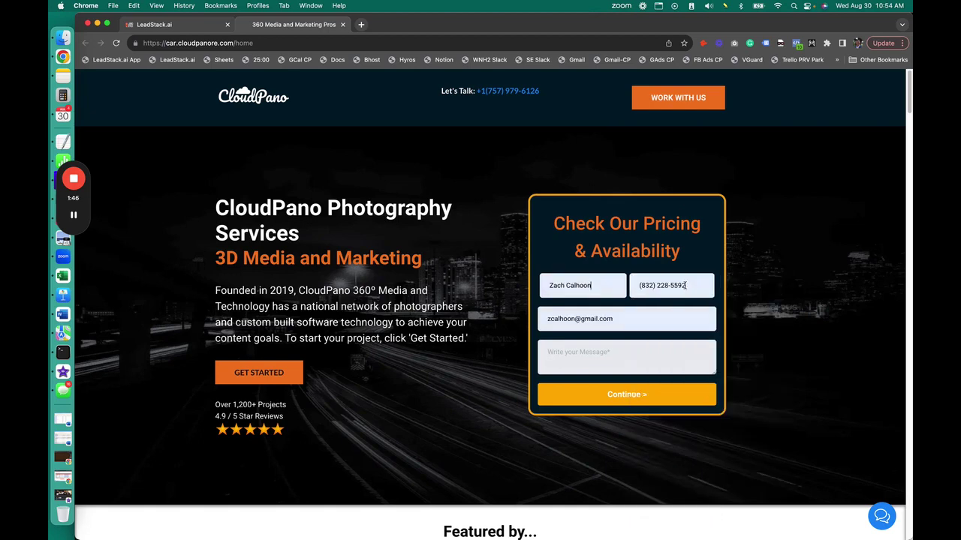
pyautogui.click(585, 359)
pyautogui.write('hi')
pyautogui.click(598, 394)
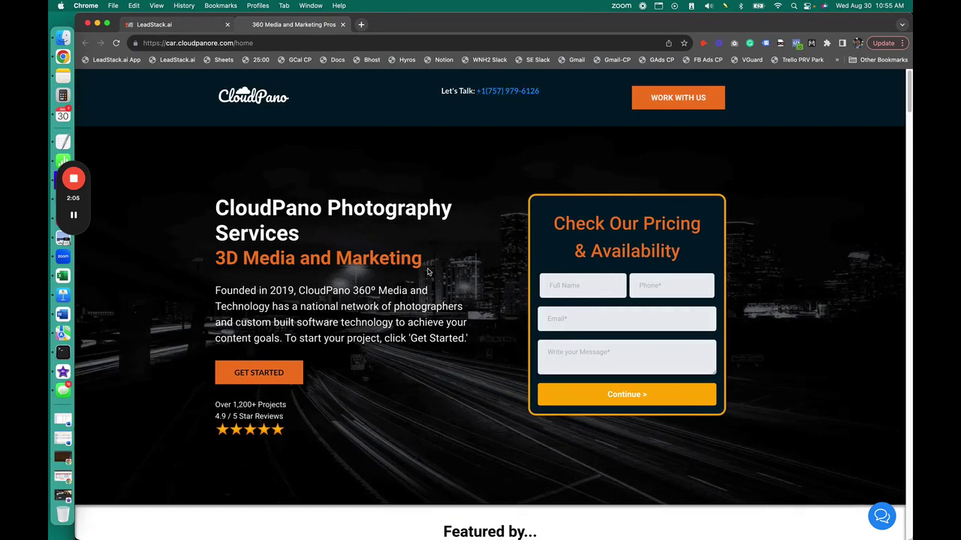
# Scroll down the CloudPano page through the Featured by and About CloudPano sections.
pyautogui.scroll(-2, 430, 272)
pyautogui.scroll(-3, 428, 272)
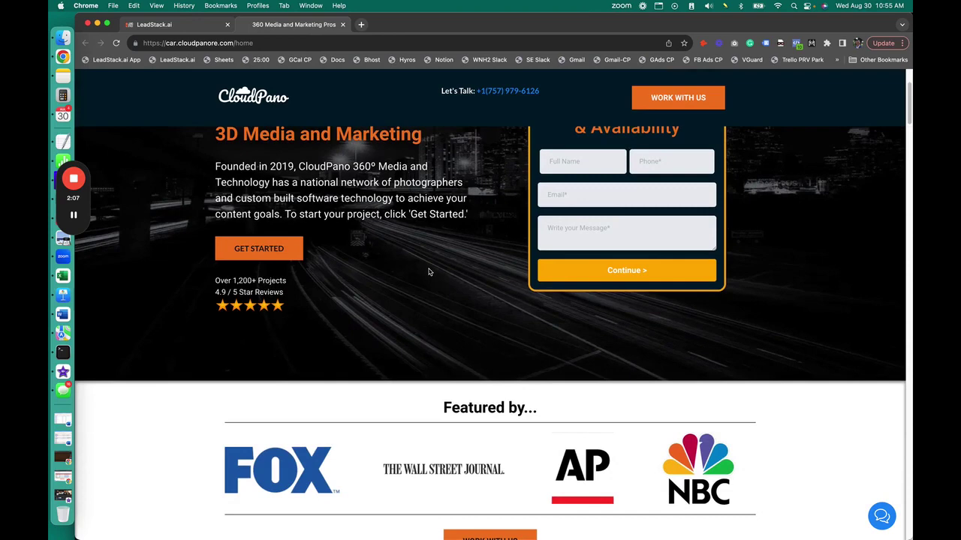
pyautogui.scroll(4, 428, 272)
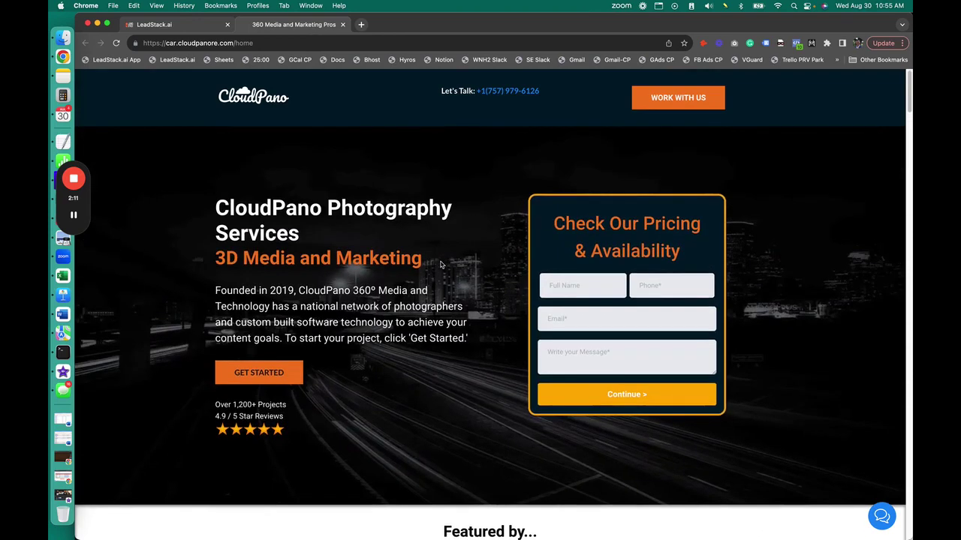
pyautogui.scroll(-3, 396, 319)
pyautogui.scroll(-3, 397, 293)
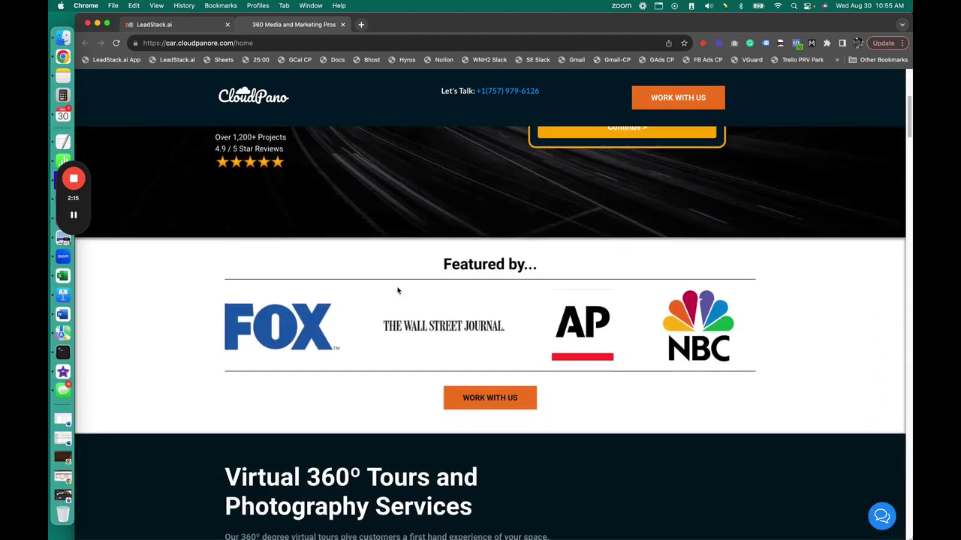
pyautogui.scroll(-1, 399, 285)
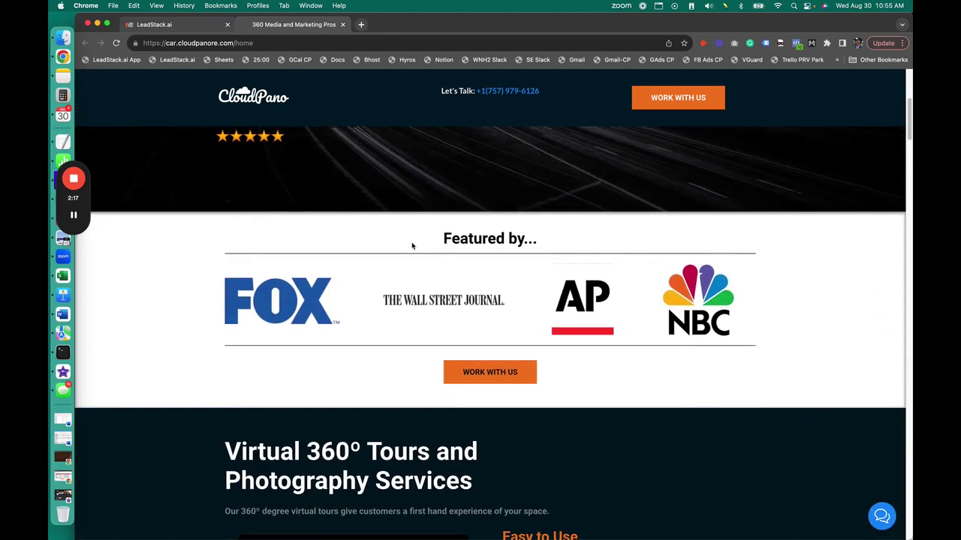
pyautogui.scroll(-1, 405, 274)
pyautogui.scroll(1, 565, 355)
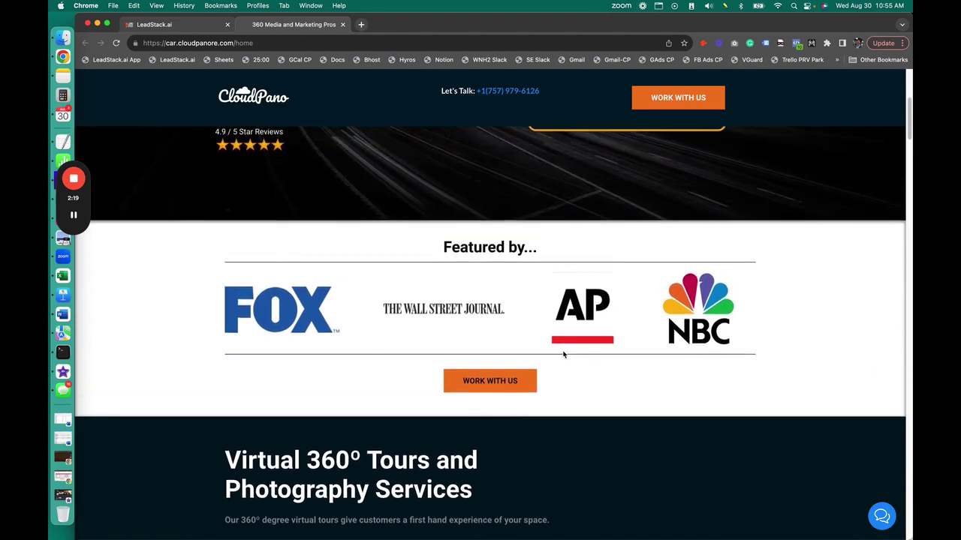
pyautogui.scroll(5, 565, 354)
pyautogui.scroll(-6, 564, 354)
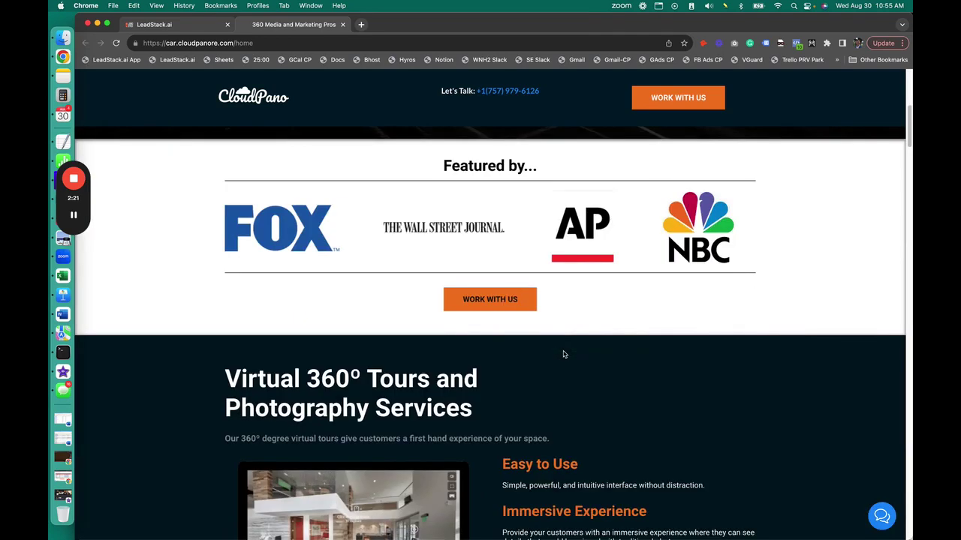
pyautogui.scroll(-1, 559, 345)
pyautogui.scroll(-3, 570, 332)
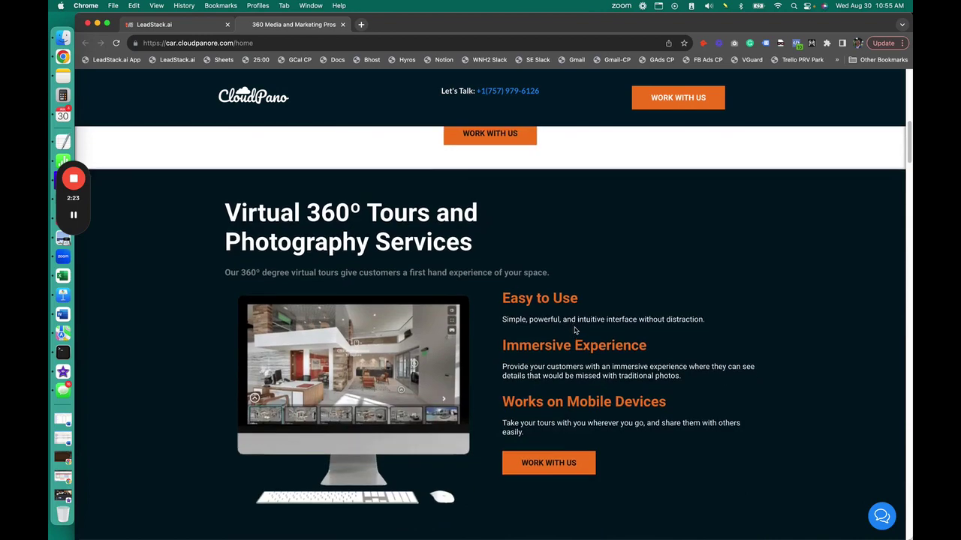
pyautogui.scroll(6, 525, 307)
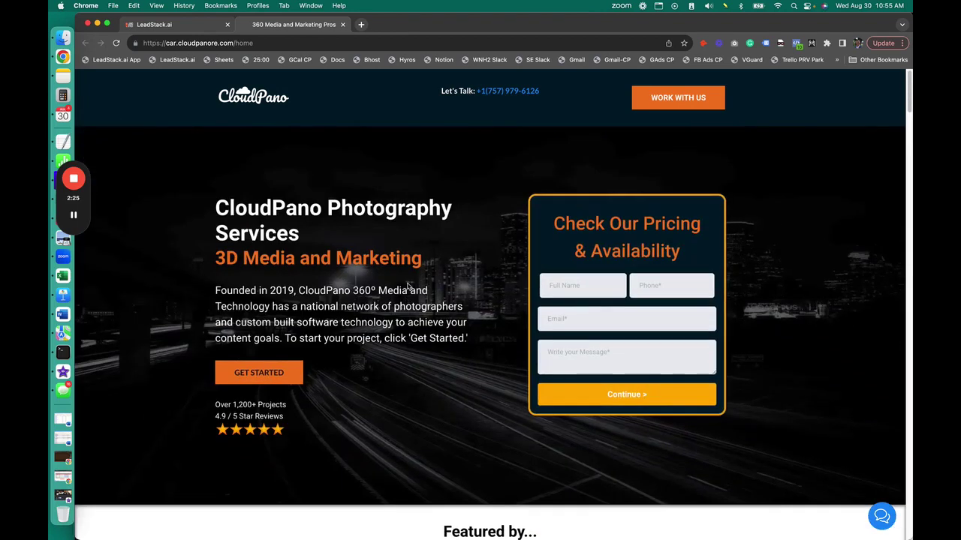
pyautogui.scroll(-1, 414, 293)
pyautogui.scroll(-4, 427, 311)
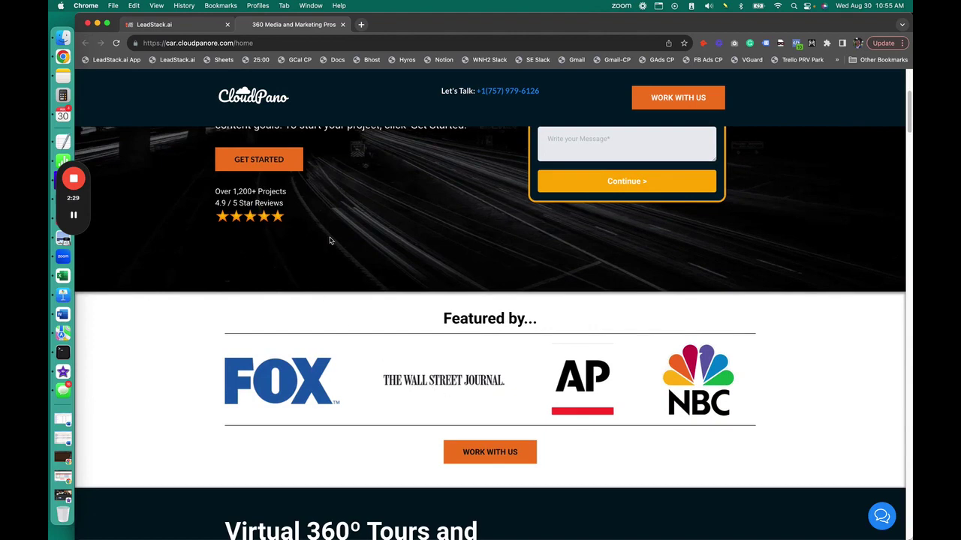
pyautogui.scroll(-3, 469, 289)
pyautogui.scroll(-3, 469, 289)
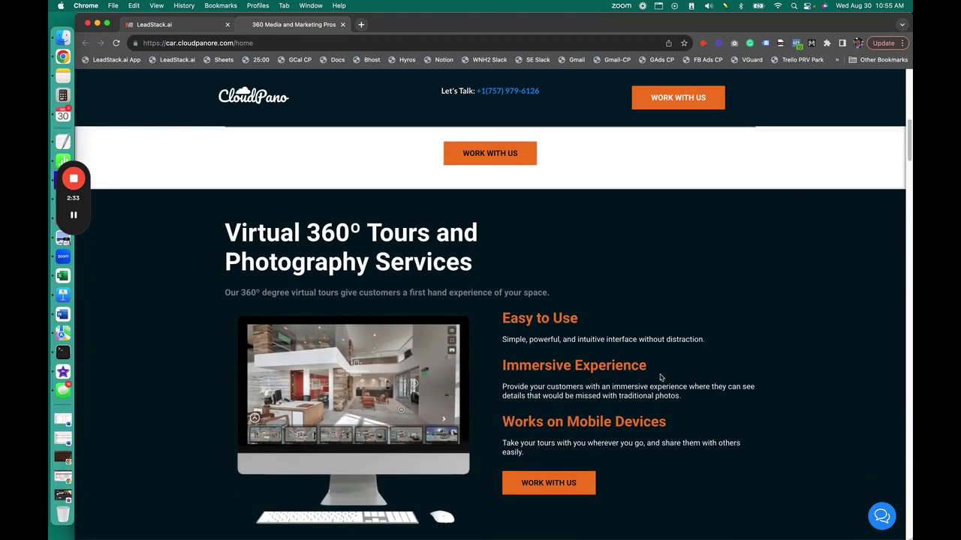
pyautogui.scroll(-3, 658, 369)
pyautogui.scroll(-3, 657, 368)
pyautogui.scroll(-3, 657, 368)
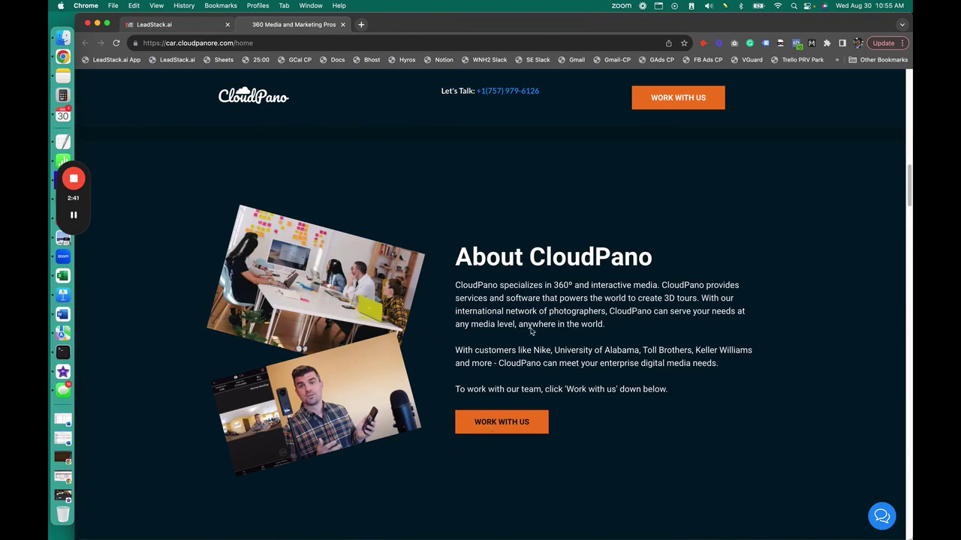
pyautogui.scroll(-2, 577, 327)
pyautogui.scroll(-3, 609, 302)
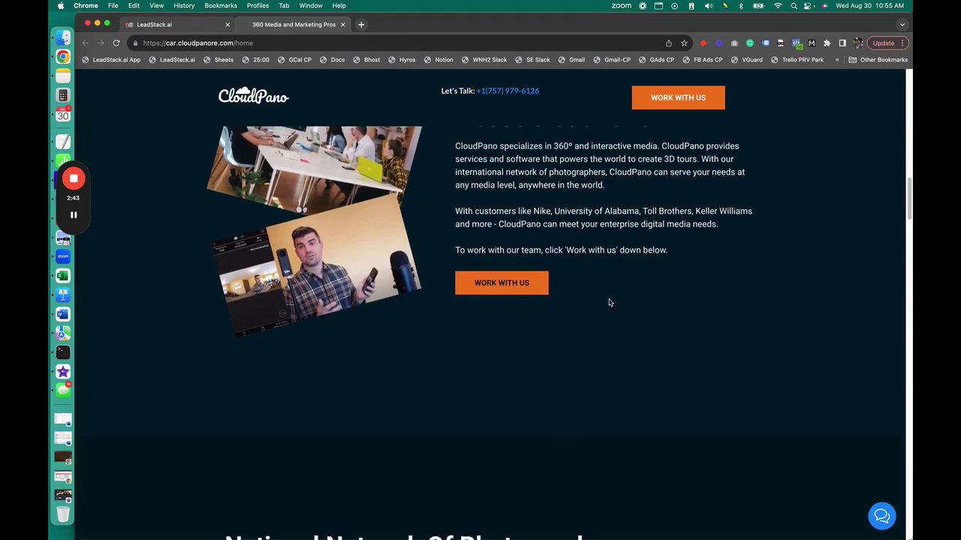
pyautogui.scroll(3, 579, 239)
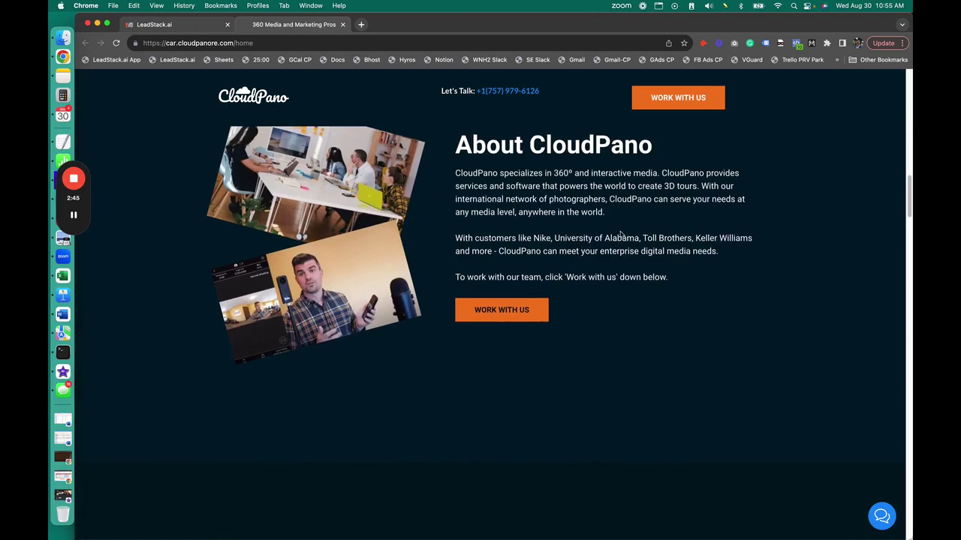
pyautogui.moveTo(534, 238)
pyautogui.mouseDown()
pyautogui.moveTo(455, 239)
pyautogui.moveTo(724, 239)
pyautogui.mouseUp()
pyautogui.click(650, 286)
pyautogui.scroll(-3, 650, 285)
pyautogui.scroll(-3, 650, 285)
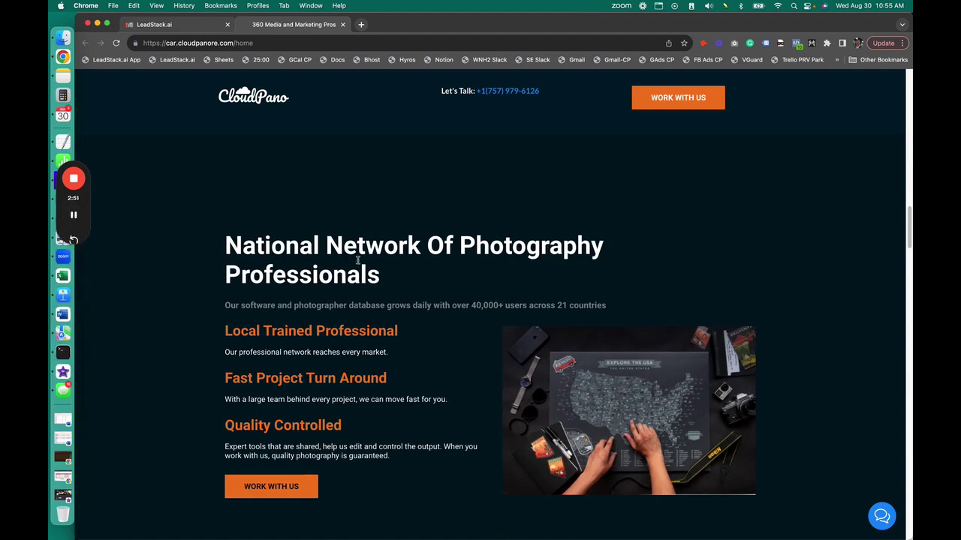
pyautogui.scroll(-2, 363, 270)
# Highlight the National Network Of Photography Professionals heading and continue down to the 360° portfolio.
pyautogui.moveTo(241, 191); pyautogui.dragTo(400, 232)
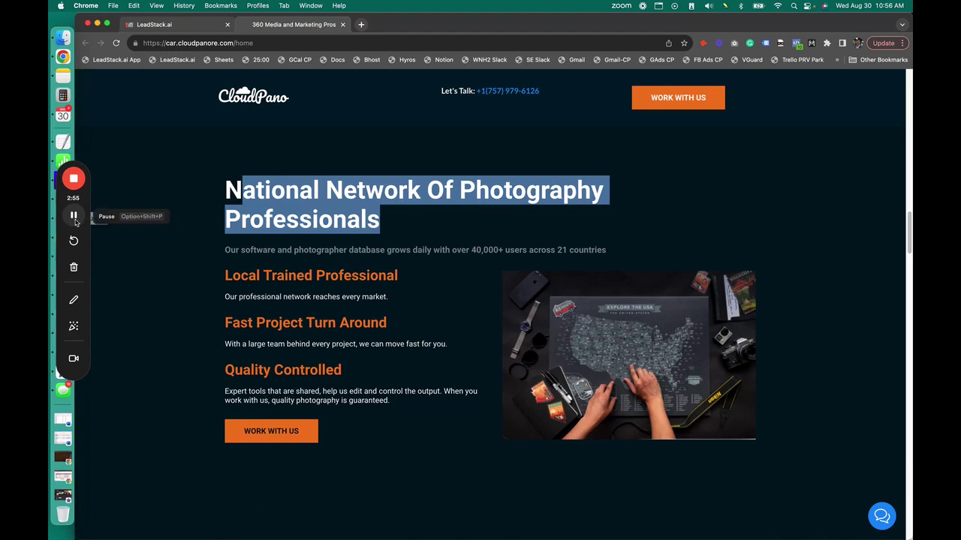
pyautogui.scroll(-2, 417, 318)
pyautogui.scroll(-3, 417, 318)
pyautogui.scroll(-3, 417, 317)
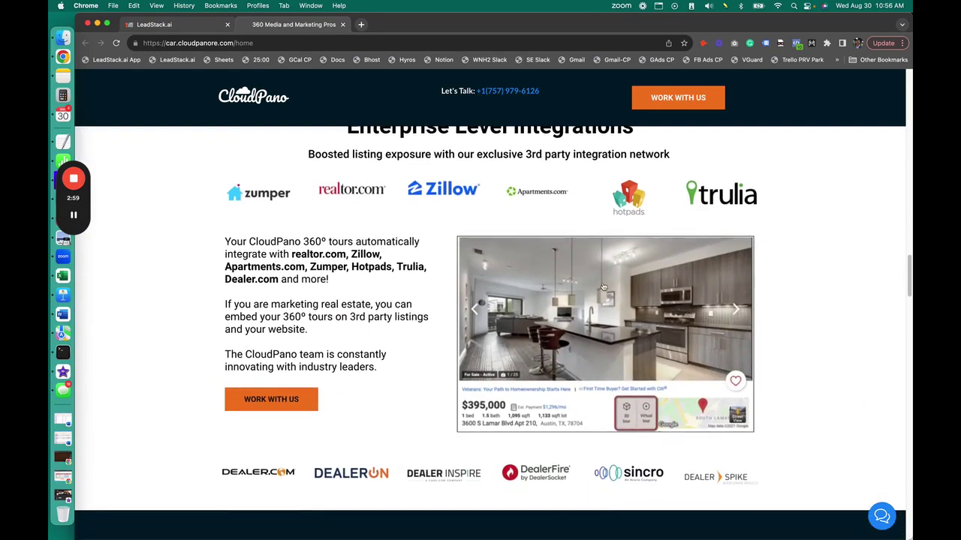
pyautogui.scroll(-3, 430, 328)
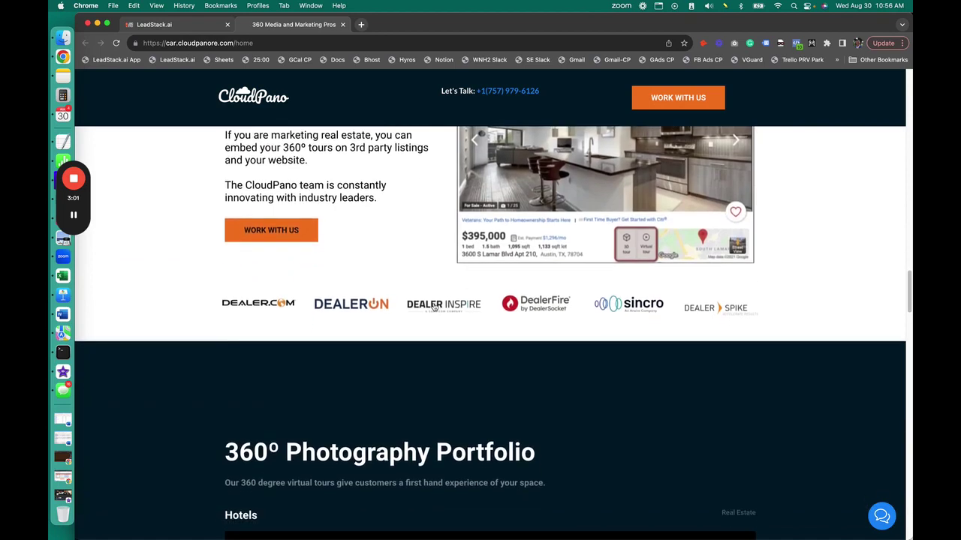
# Scroll to the hotel panorama and turn it to look around the room.
pyautogui.scroll(-2, 434, 308)
pyautogui.scroll(-2, 207, 304)
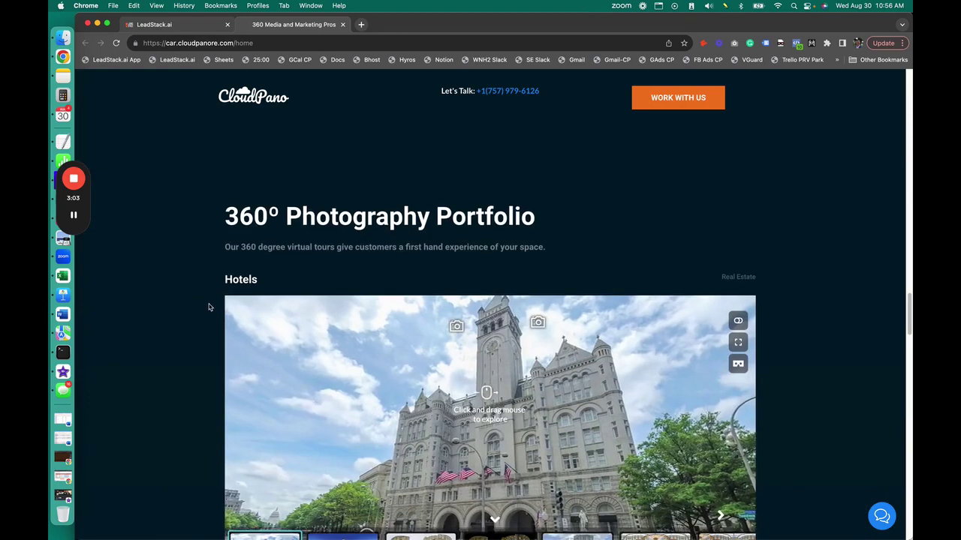
pyautogui.scroll(-2, 184, 298)
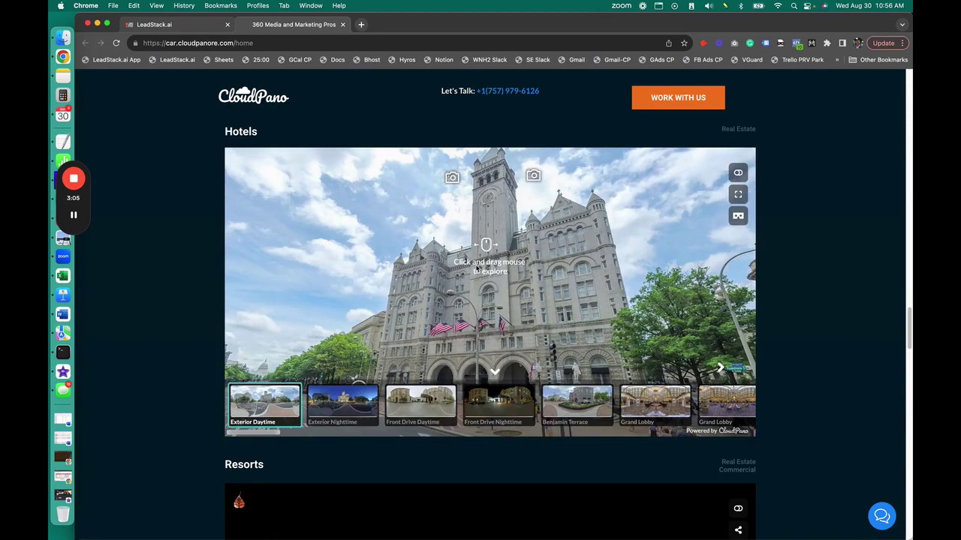
pyautogui.moveTo(478, 269); pyautogui.dragTo(538, 309)
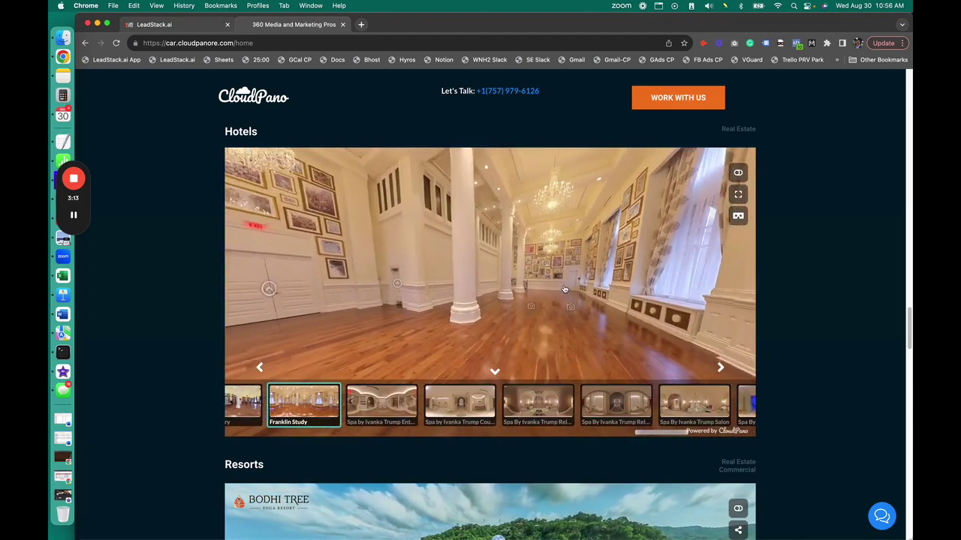
pyautogui.moveTo(564, 289); pyautogui.dragTo(180, 332)
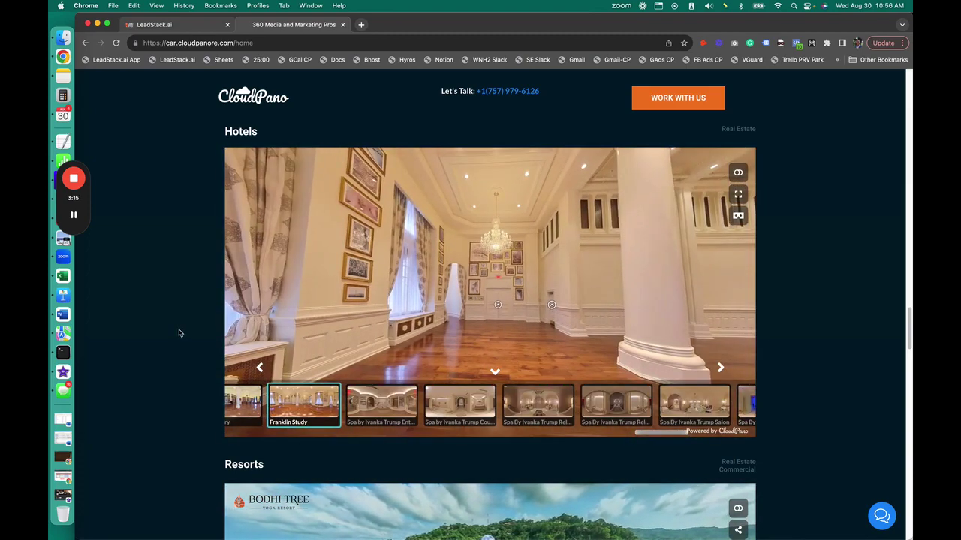
# Scroll down to Our Services and trigger the Check Our Pricing & Availability popup.
pyautogui.scroll(-5, 179, 333)
pyautogui.scroll(-5, 180, 332)
pyautogui.scroll(-10, 179, 332)
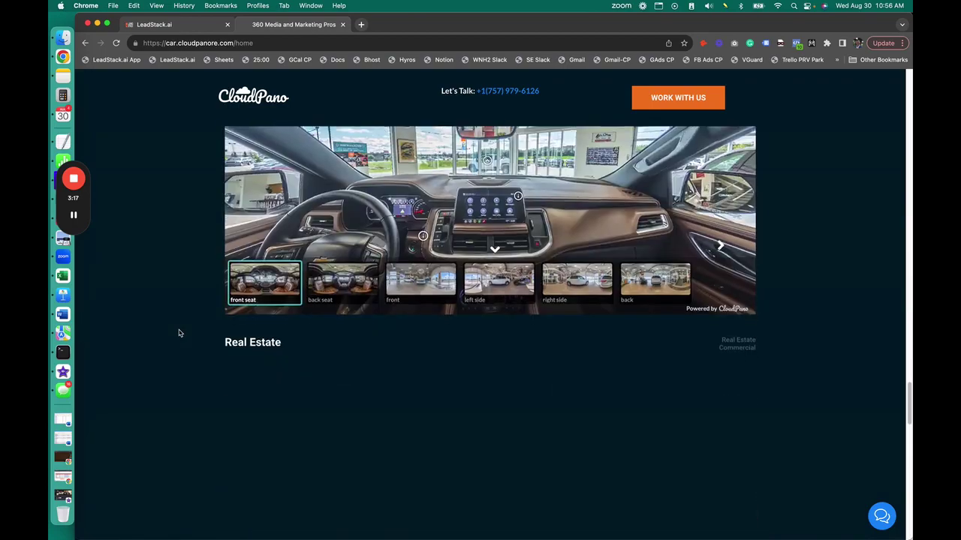
pyautogui.scroll(-3, 179, 332)
pyautogui.scroll(5, 179, 332)
pyautogui.scroll(-2, 180, 332)
pyautogui.scroll(-1, 179, 333)
pyautogui.scroll(-2, 179, 333)
pyautogui.scroll(-5, 184, 329)
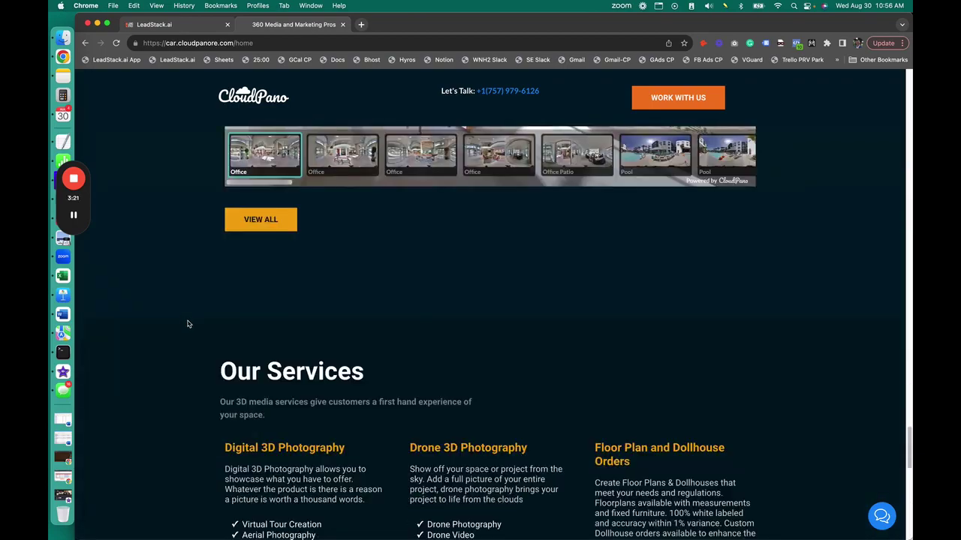
pyautogui.scroll(-5, 188, 324)
pyautogui.click(679, 90)
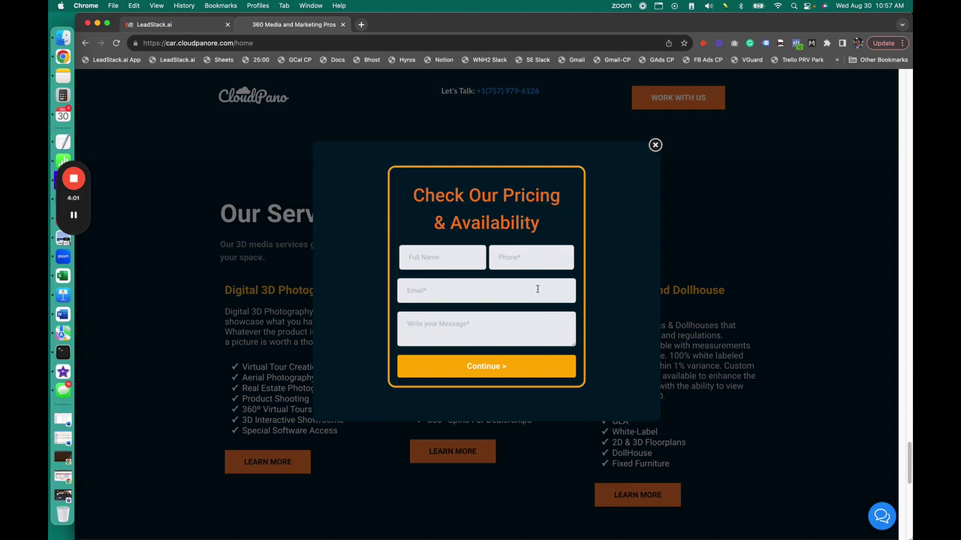
# Dismiss the Full Name autofill suggestions and close the pricing popup with its X.
pyautogui.click(446, 261)
pyautogui.click(476, 184)
pyautogui.click(655, 145)
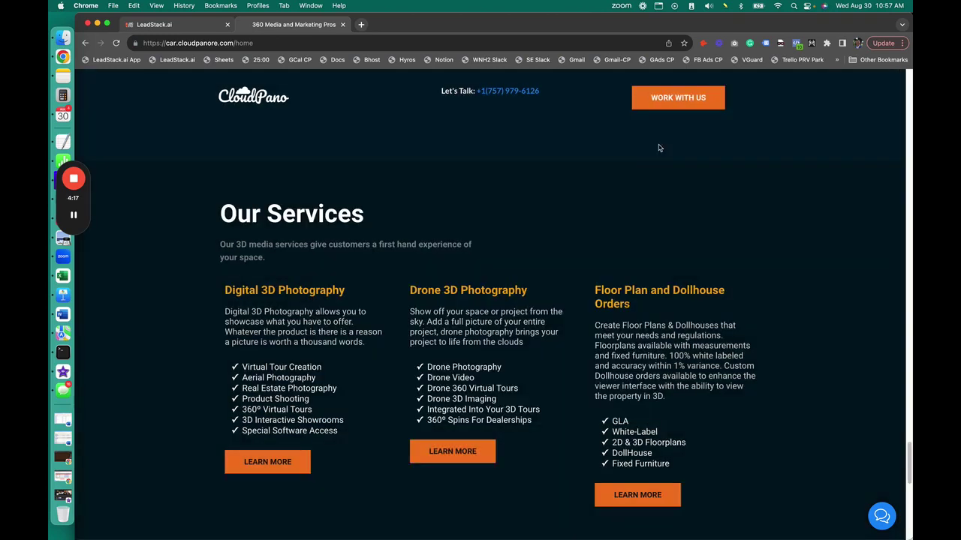
# Scroll down to the page footer and back up to the hero section.
pyautogui.scroll(-3, 553, 438)
pyautogui.scroll(-3, 556, 440)
pyautogui.scroll(-4, 518, 428)
pyautogui.scroll(-2, 505, 391)
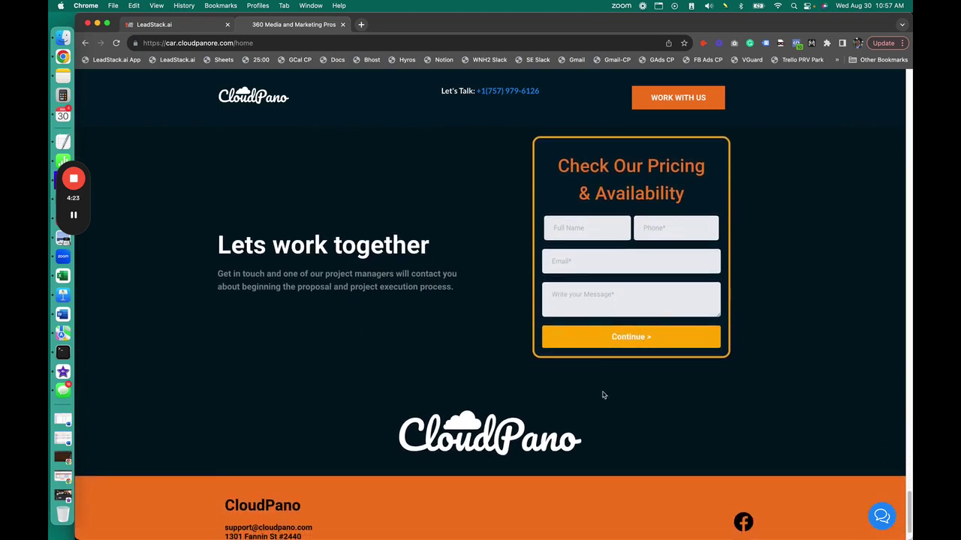
pyautogui.scroll(-2, 495, 410)
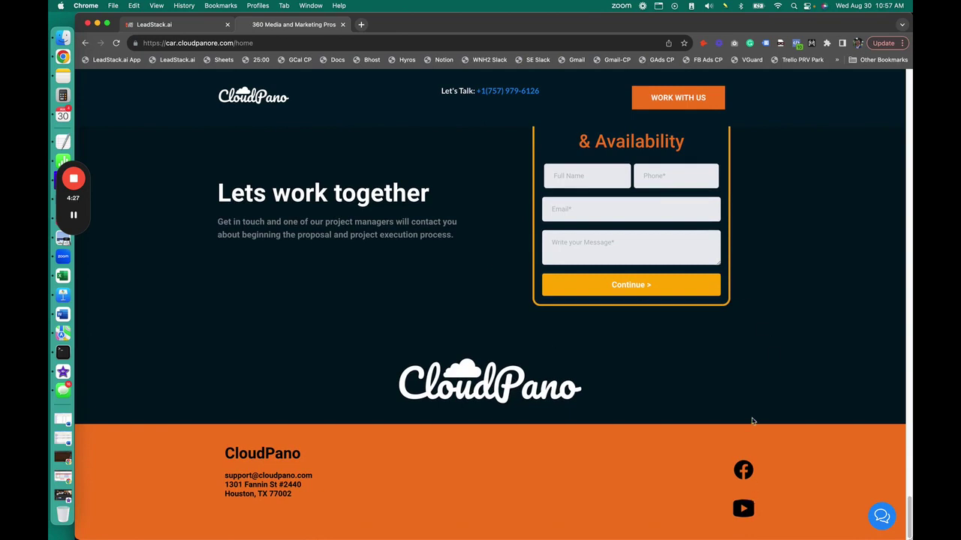
pyautogui.scroll(5, 750, 465)
pyautogui.scroll(4, 895, 532)
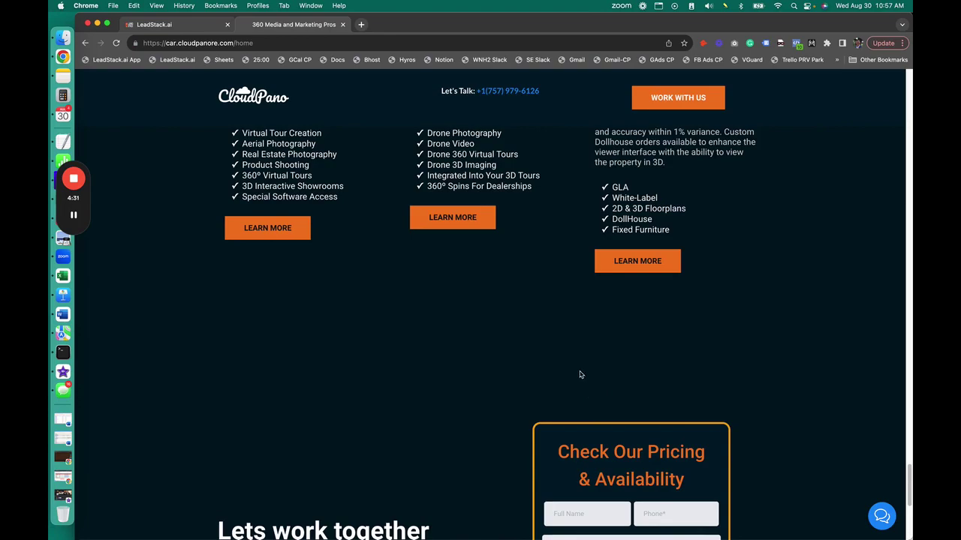
pyautogui.scroll(5, 580, 379)
pyautogui.scroll(3, 588, 382)
pyautogui.scroll(7, 588, 383)
pyautogui.scroll(4, 167, 393)
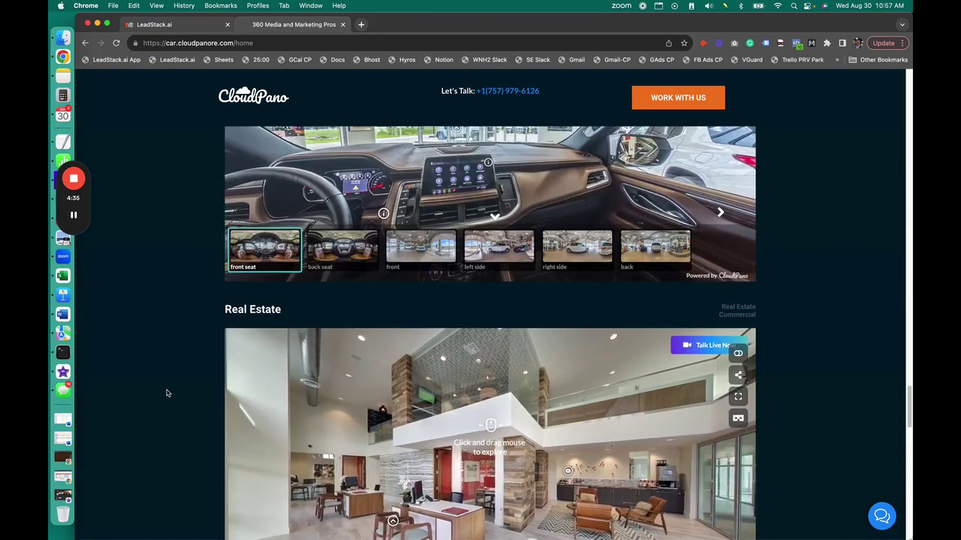
pyautogui.scroll(9, 168, 393)
pyautogui.scroll(7, 167, 393)
pyautogui.scroll(2, 167, 392)
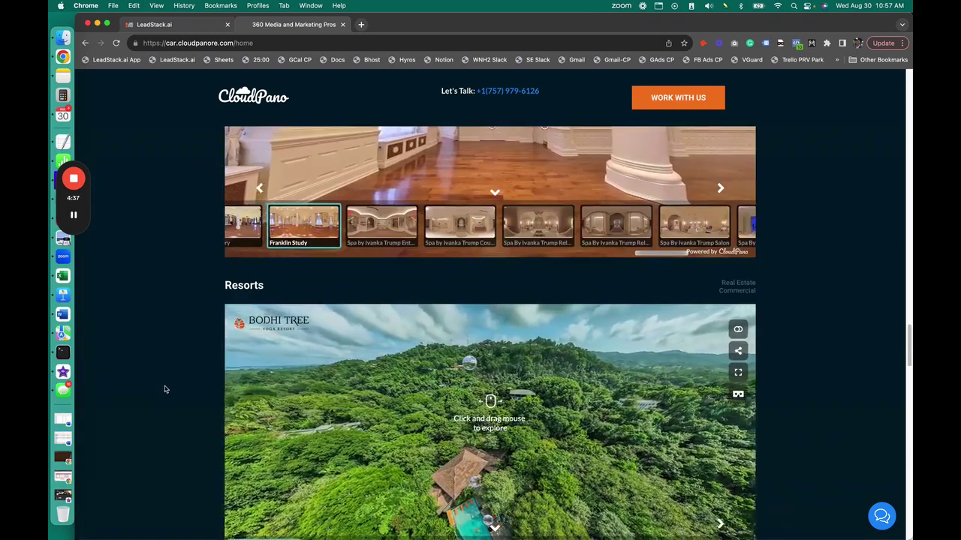
pyautogui.scroll(4, 166, 391)
pyautogui.scroll(5, 166, 389)
pyautogui.scroll(5, 166, 388)
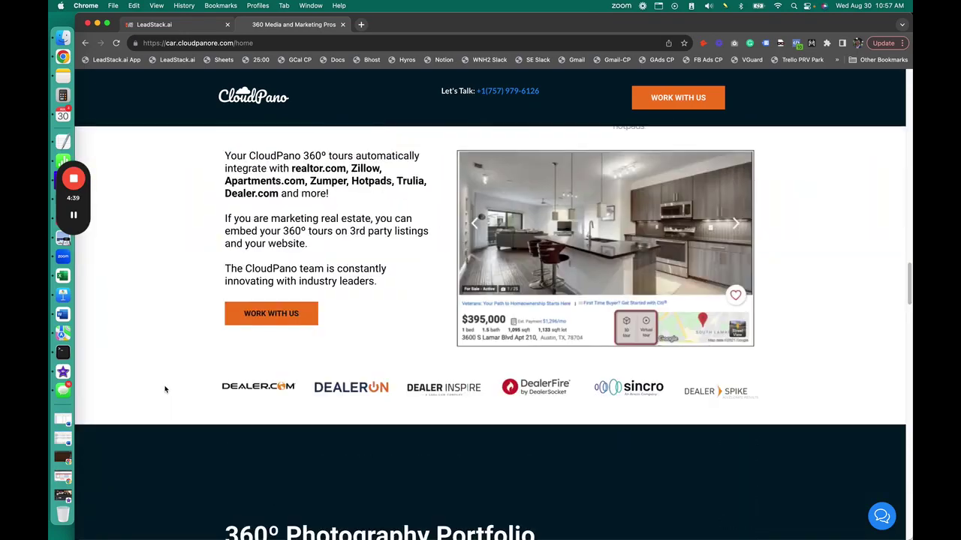
pyautogui.scroll(5, 168, 388)
pyautogui.scroll(2, 170, 389)
pyautogui.scroll(5, 170, 388)
pyautogui.scroll(5, 176, 385)
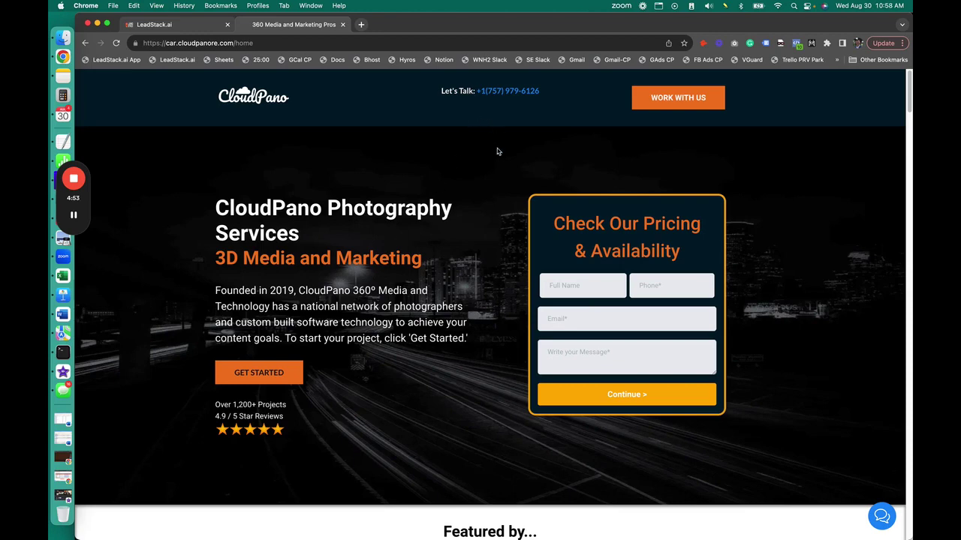
# Focus the hero form's Full Name field, then trigger the pricing popup.
pyautogui.click(600, 289)
pyautogui.moveTo(379, 290); pyautogui.dragTo(216, 291)
pyautogui.click(686, 105)
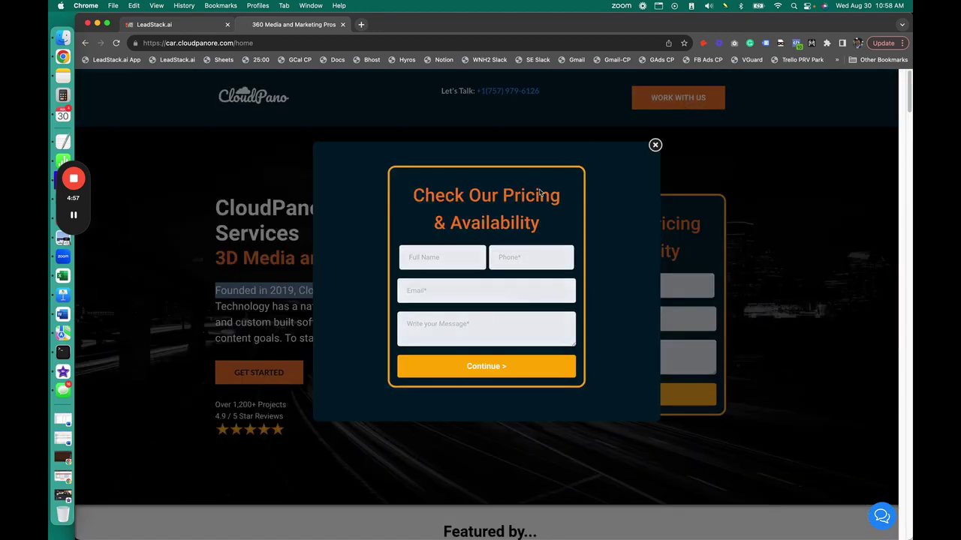
# Autofill name, phone and email from the saved entry, add message 'dhg' and submit.
pyautogui.click(438, 246)
pyautogui.click(525, 259)
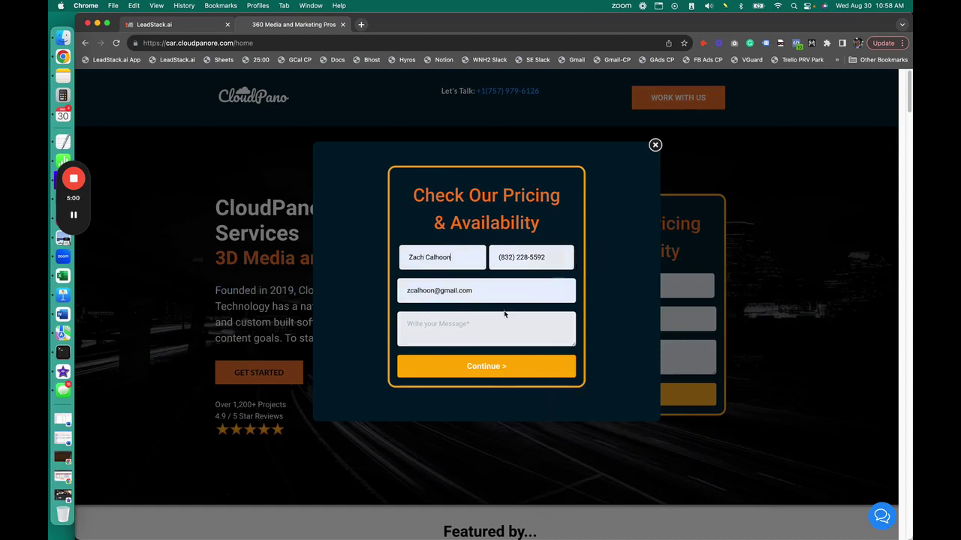
pyautogui.write('dhg')
pyautogui.click(501, 367)
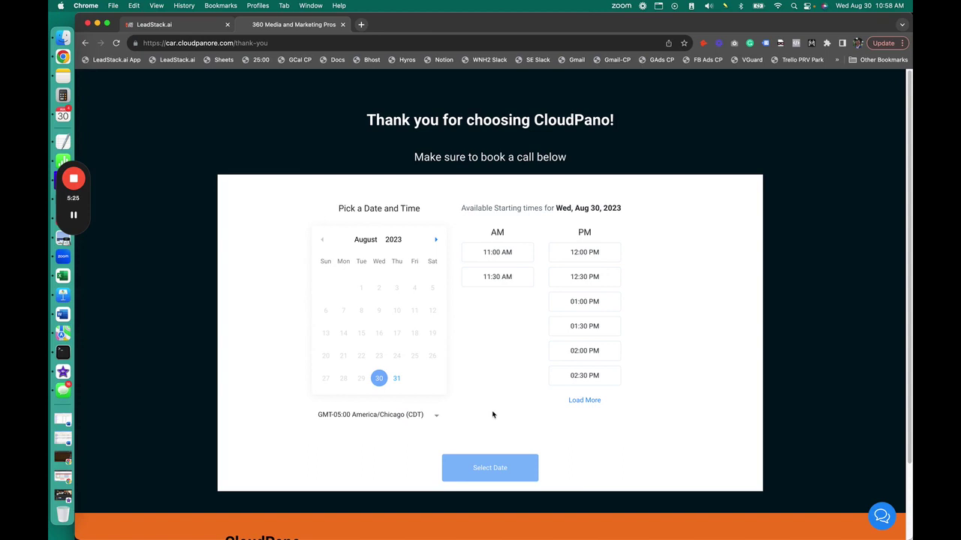
# Select the 01:30 PM slot on Aug 30 and enter test text as the call topic.
pyautogui.click(589, 329)
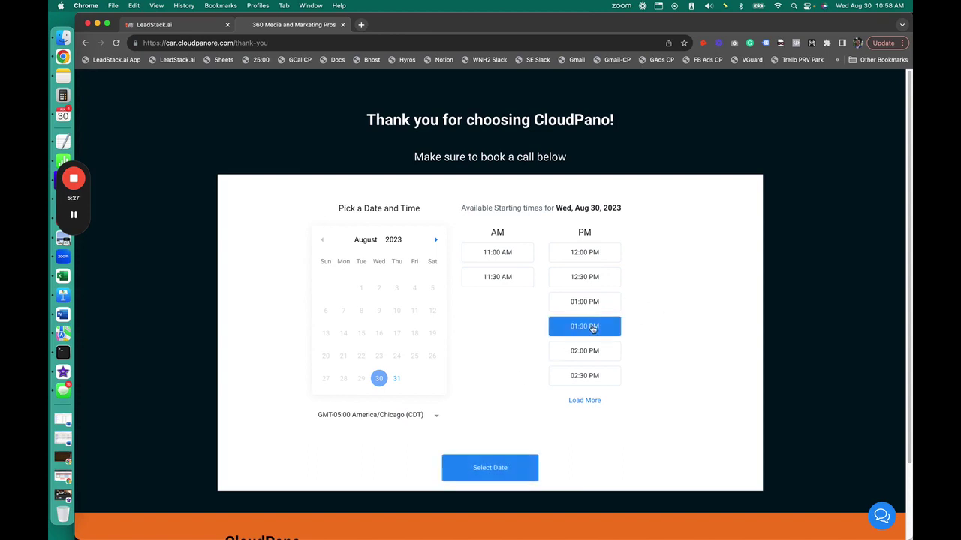
pyautogui.click(499, 470)
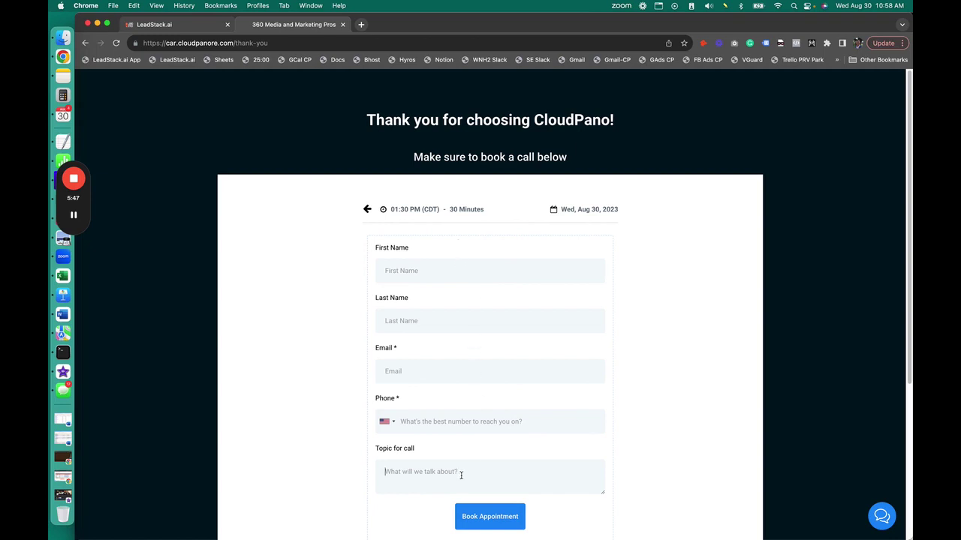
pyautogui.write('fghsfghdfgjdjdghjghjkdgkdghkgkgfkg')
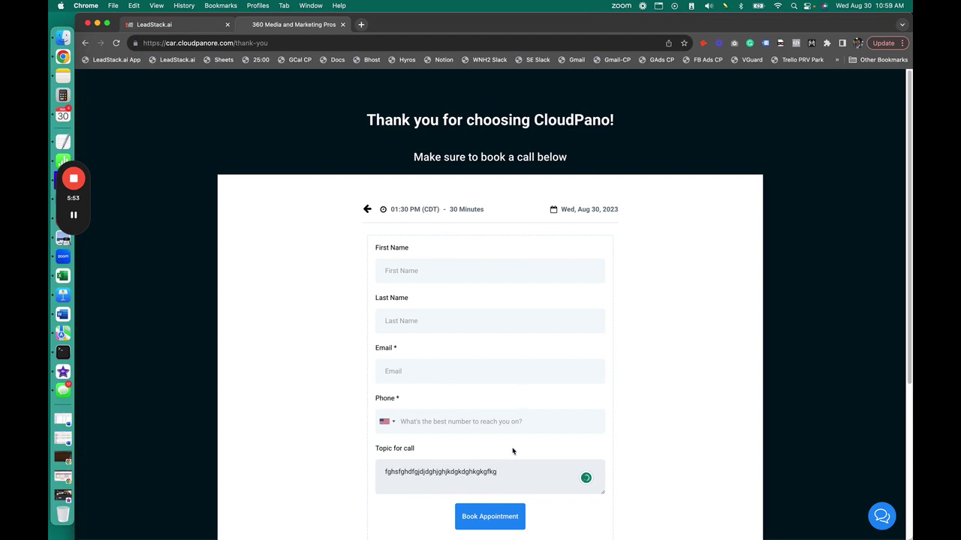
pyautogui.doubleClick(488, 482)
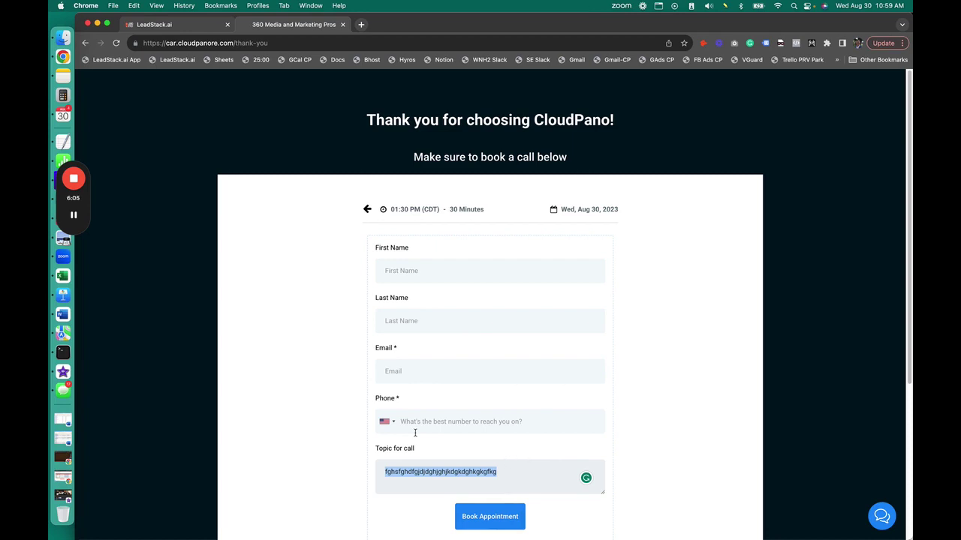
pyautogui.scroll(-4, 376, 364)
pyautogui.scroll(4, 300, 308)
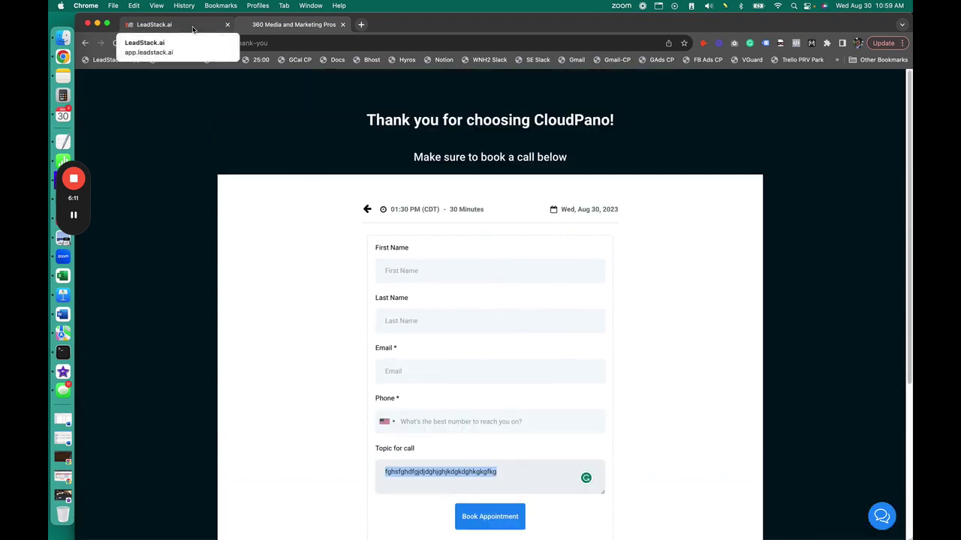
# Back in LeadStack.ai, select the funnel's Home step and open it in the page builder.
pyautogui.click(230, 135)
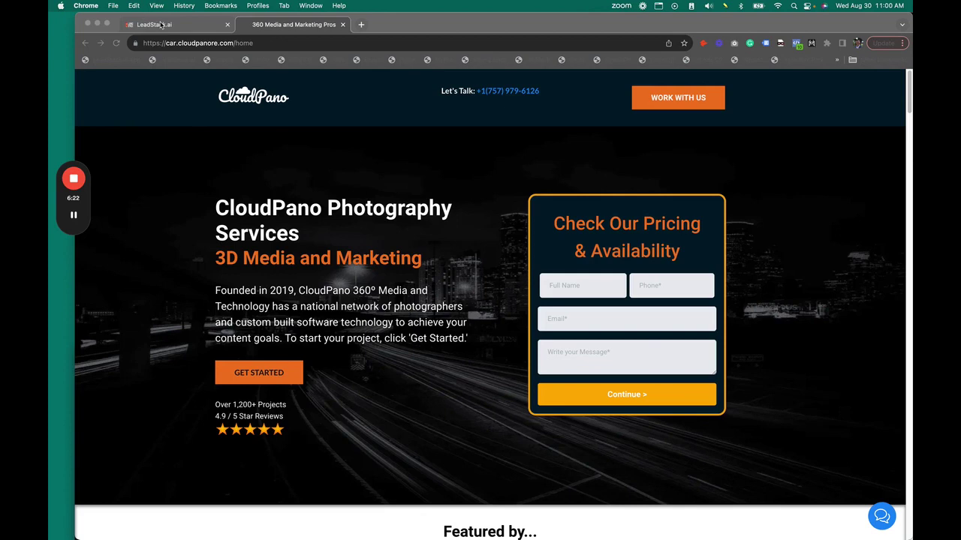
pyautogui.click(164, 23)
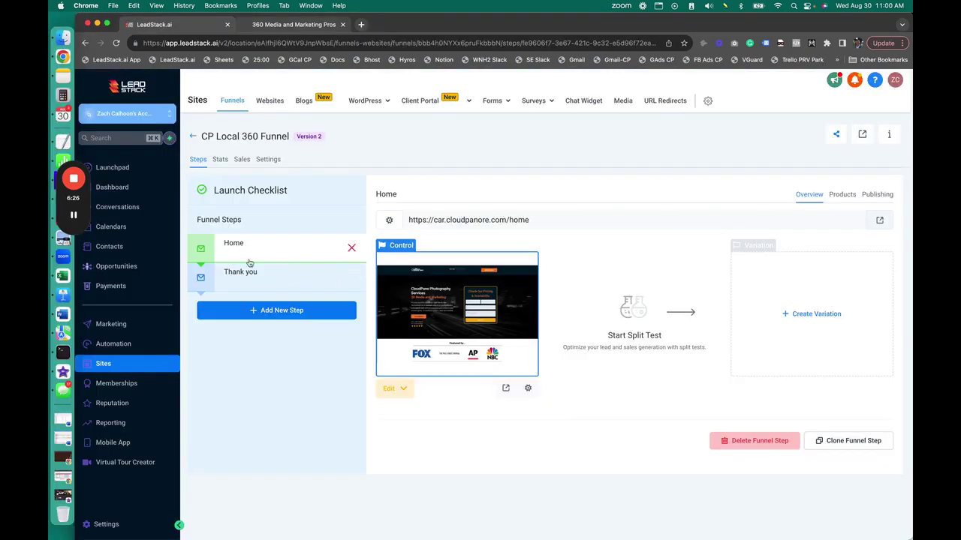
pyautogui.click(274, 289)
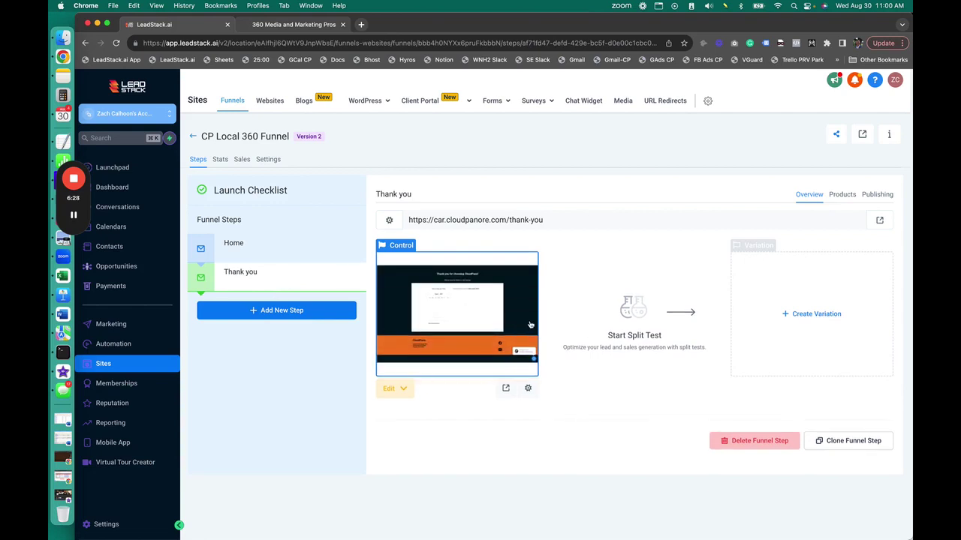
pyautogui.click(287, 261)
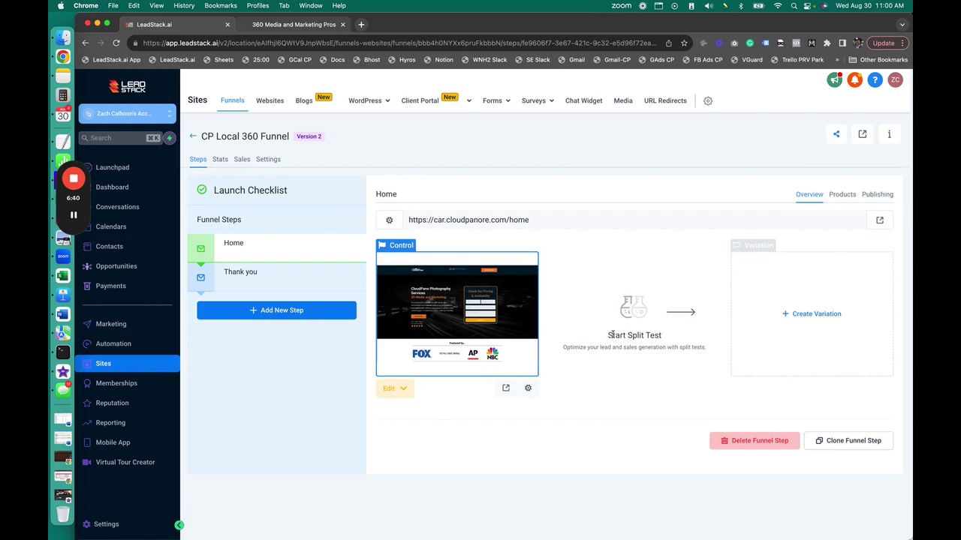
pyautogui.click(395, 390)
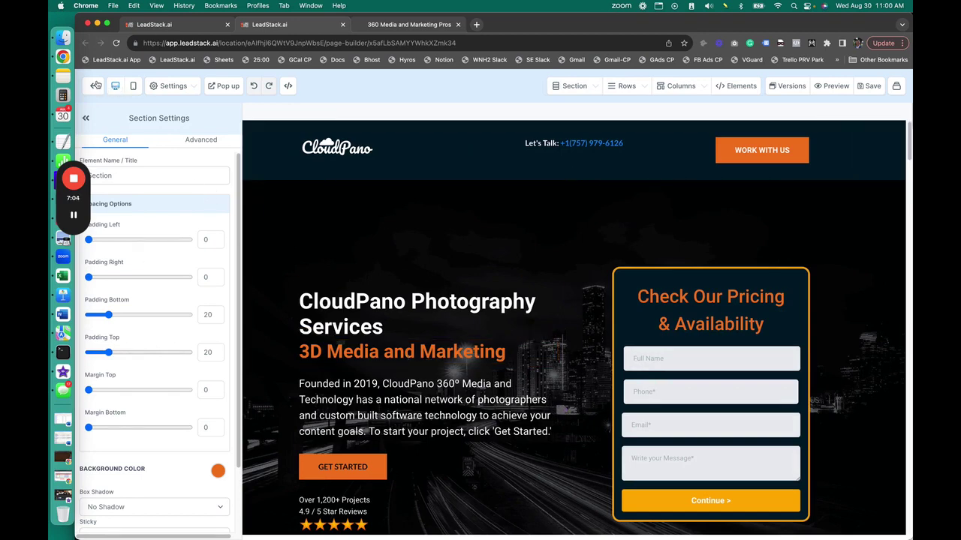
pyautogui.click(133, 87)
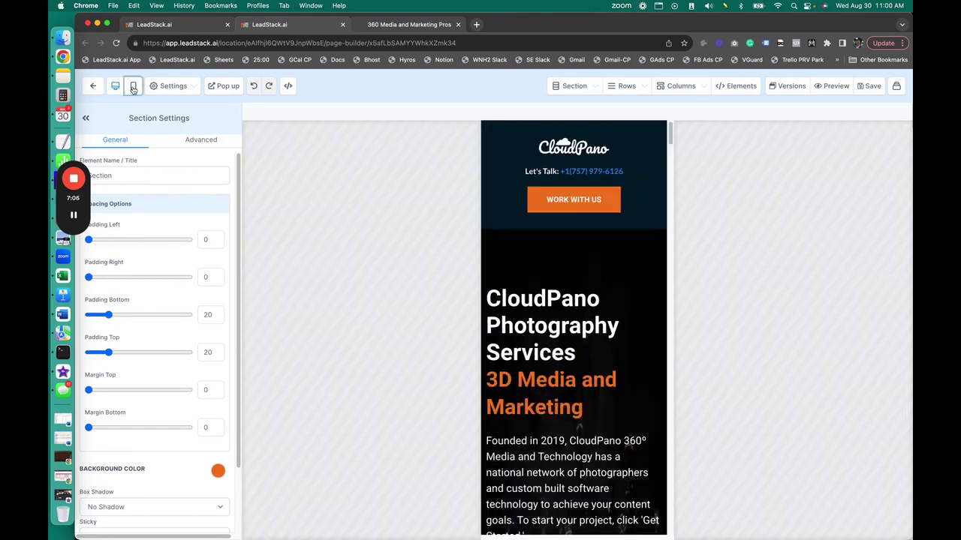
pyautogui.click(115, 87)
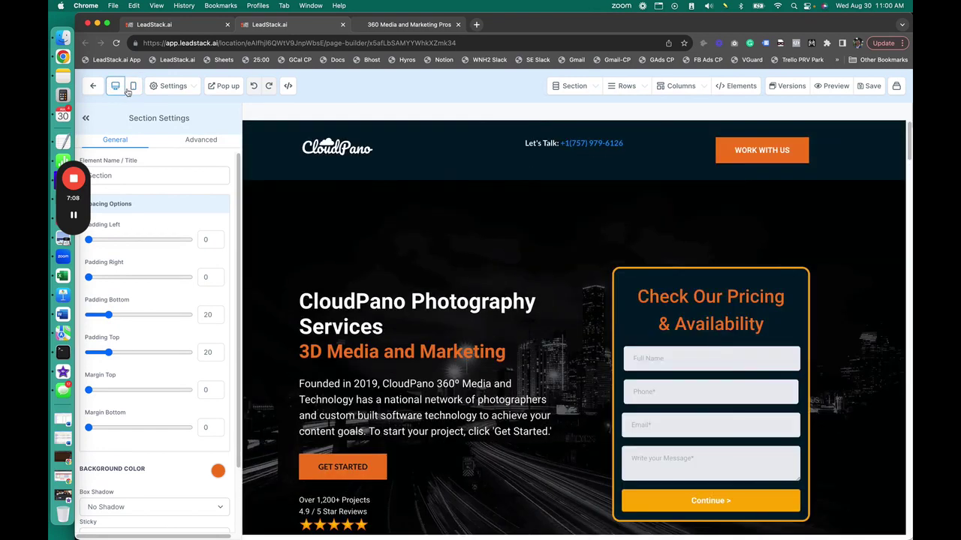
pyautogui.click(171, 88)
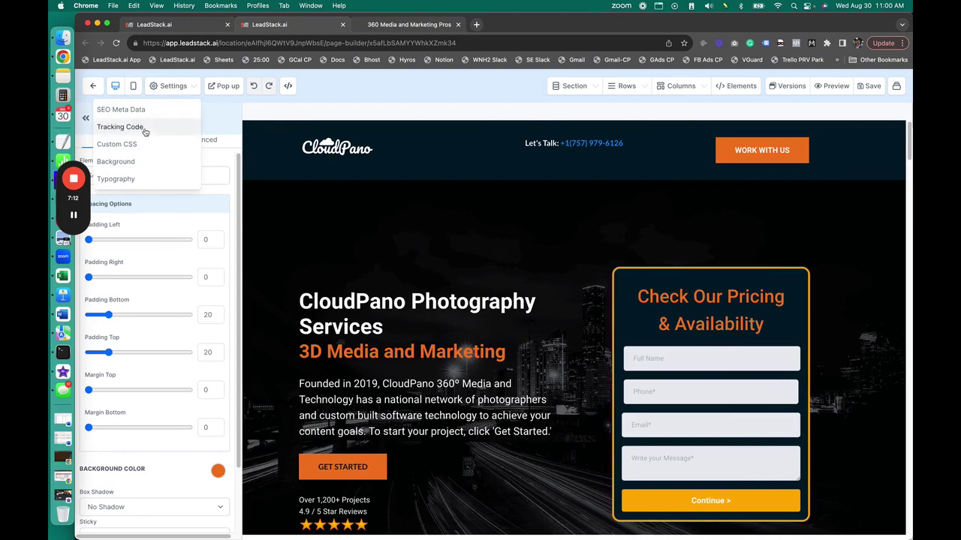
pyautogui.click(186, 89)
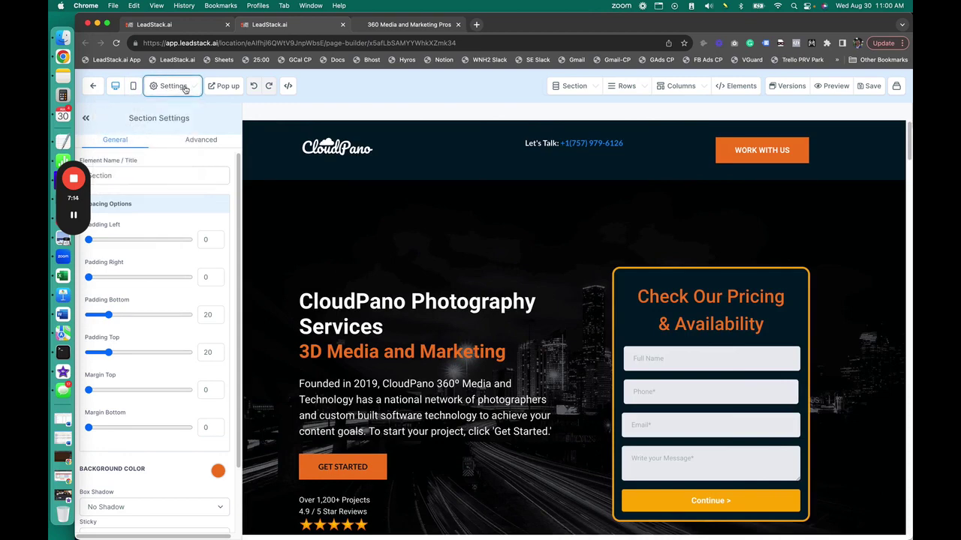
pyautogui.click(222, 88)
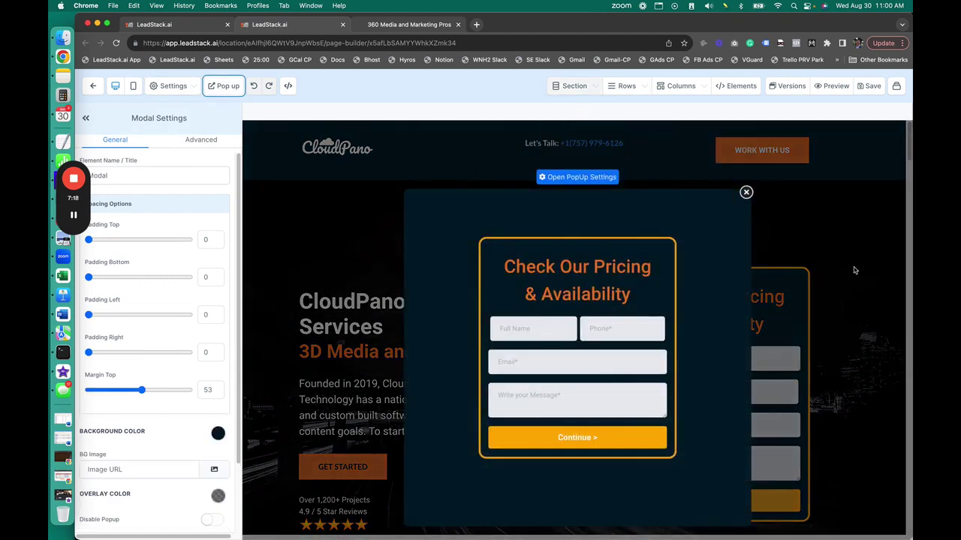
pyautogui.click(747, 192)
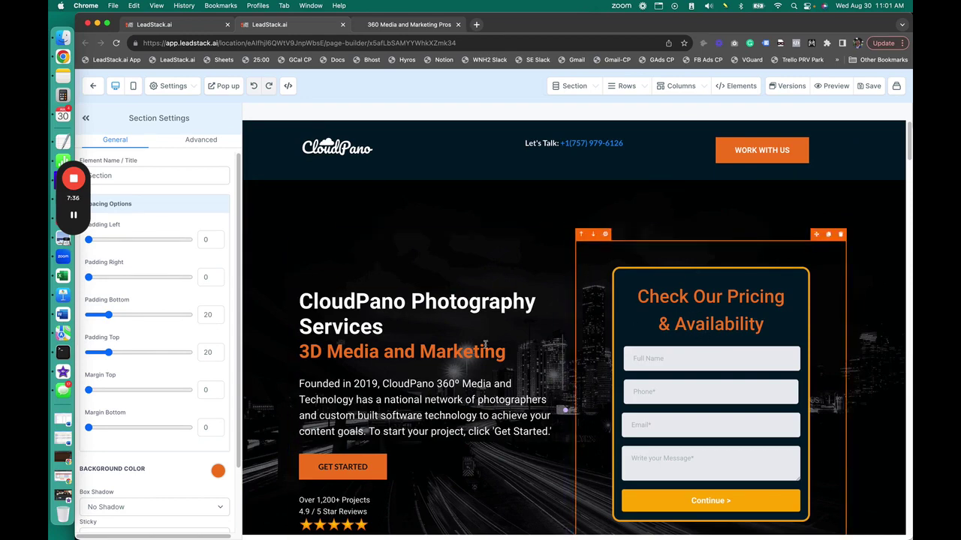
# Append 'Today!' after 'Services' in the Virtual 360° Tours headline.
pyautogui.scroll(-2, 486, 361)
pyautogui.scroll(-8, 487, 360)
pyautogui.scroll(-3, 487, 360)
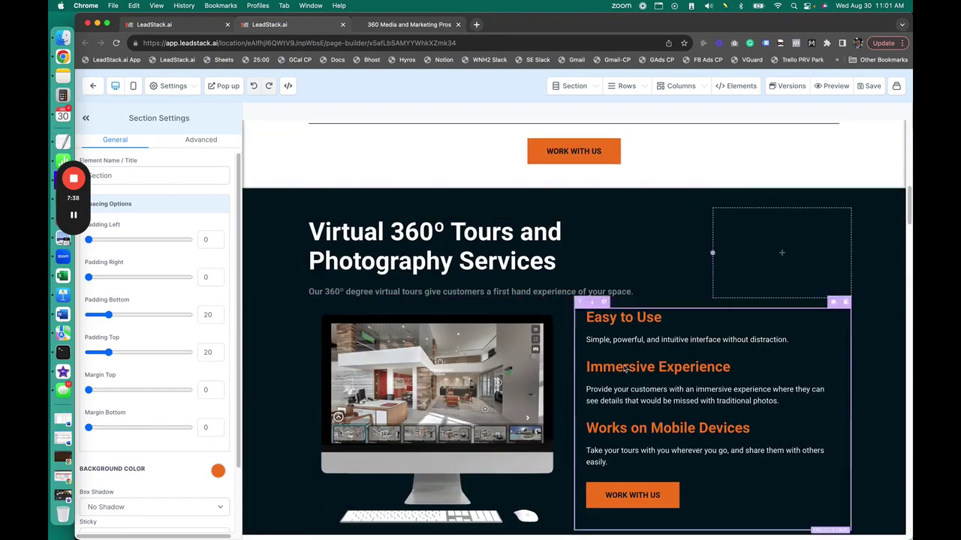
pyautogui.click(559, 234)
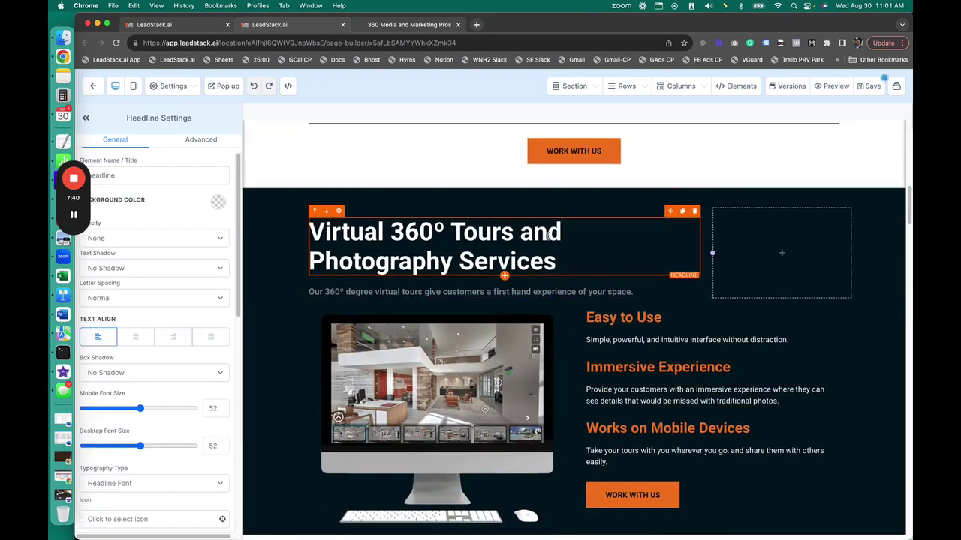
pyautogui.click(362, 261)
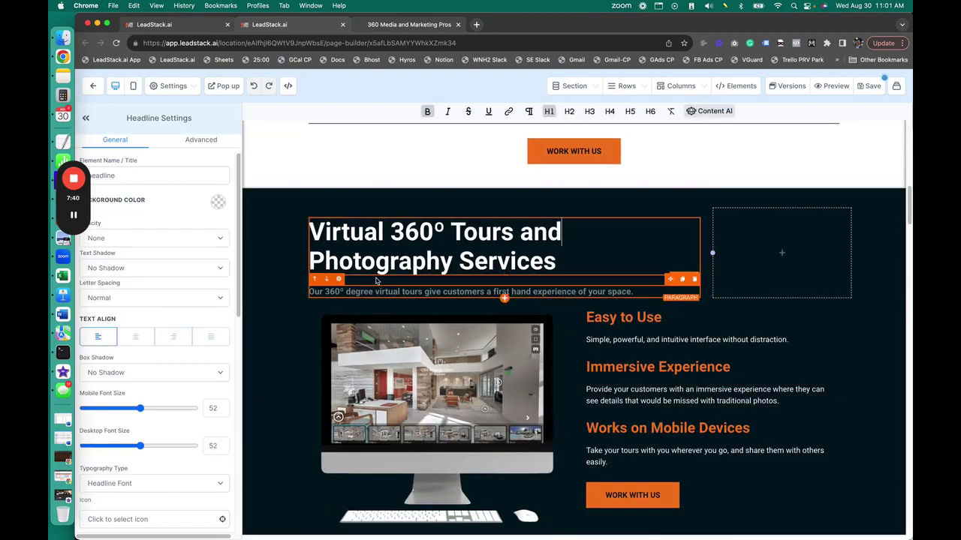
pyautogui.click(567, 262)
pyautogui.write('Today!')
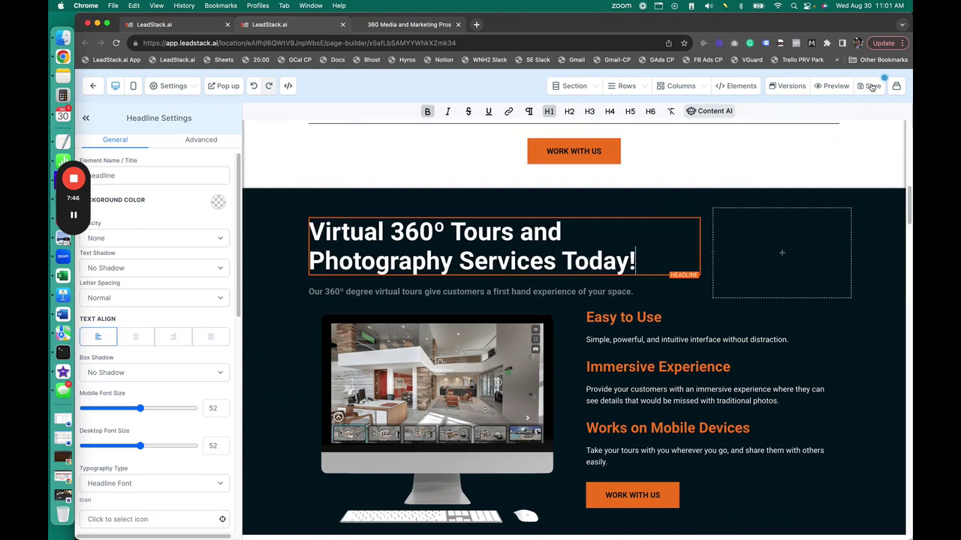
# Preview the page at phone size, then switch back to the desktop view.
pyautogui.click(133, 87)
pyautogui.scroll(-3, 543, 350)
pyautogui.scroll(-6, 545, 349)
pyautogui.scroll(-1, 545, 350)
pyautogui.click(115, 85)
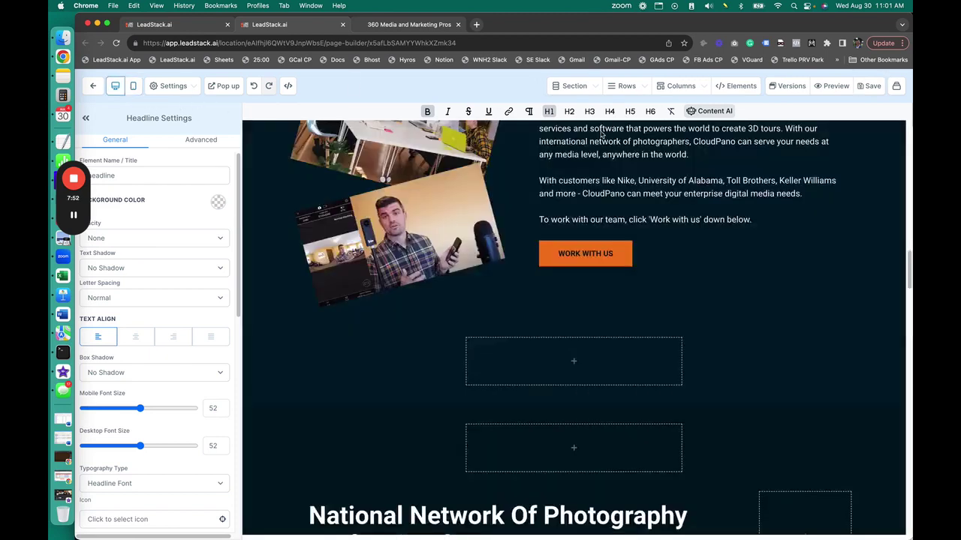
pyautogui.scroll(5, 638, 285)
pyautogui.scroll(2, 637, 294)
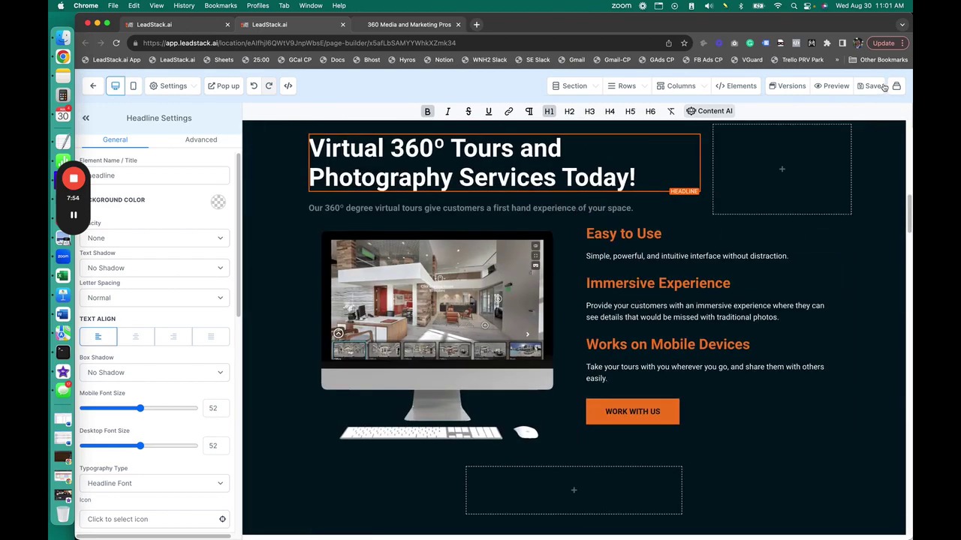
pyautogui.moveTo(711, 331)
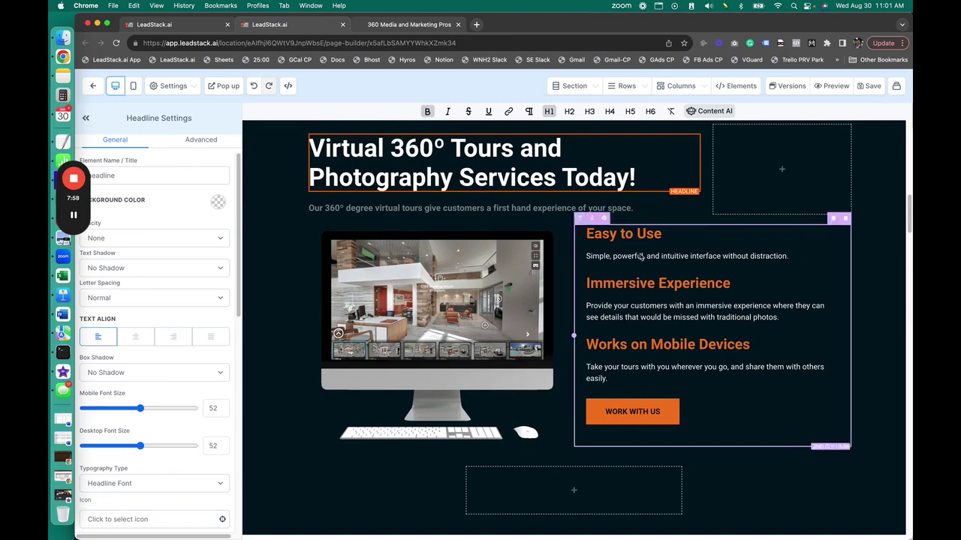
# Scroll through the page to locate the About CloudPano section.
pyautogui.scroll(-2, 551, 333)
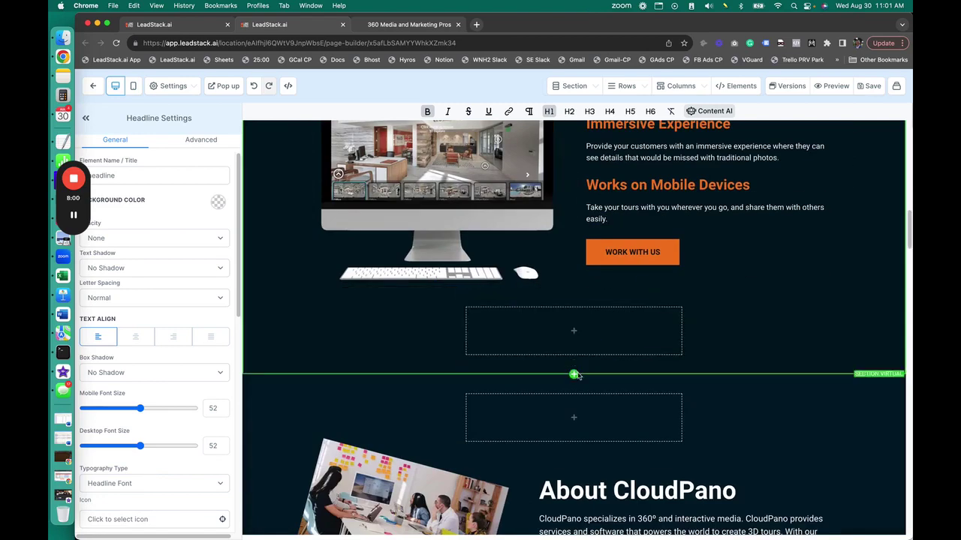
pyautogui.scroll(-5, 577, 390)
pyautogui.scroll(-5, 581, 412)
pyautogui.scroll(3, 574, 368)
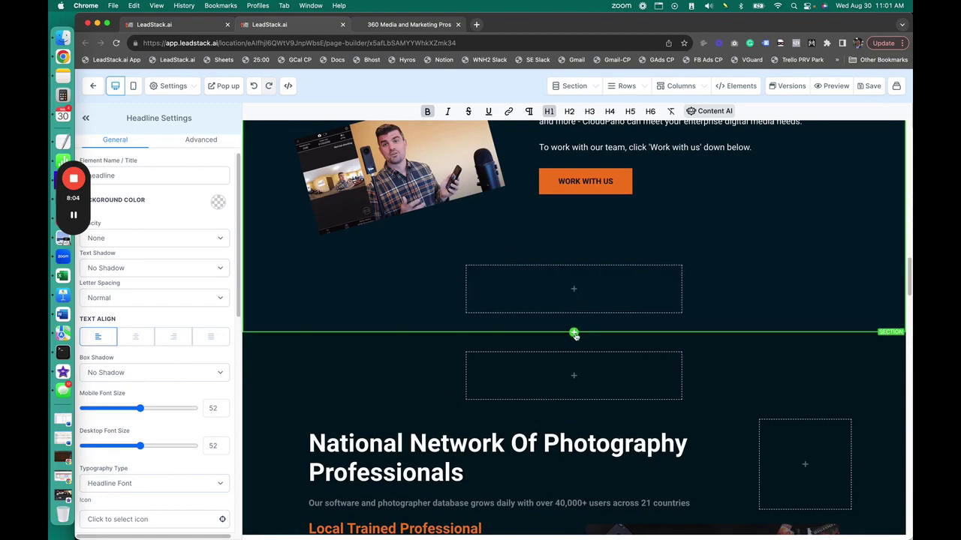
pyautogui.scroll(3, 576, 337)
pyautogui.scroll(2, 573, 337)
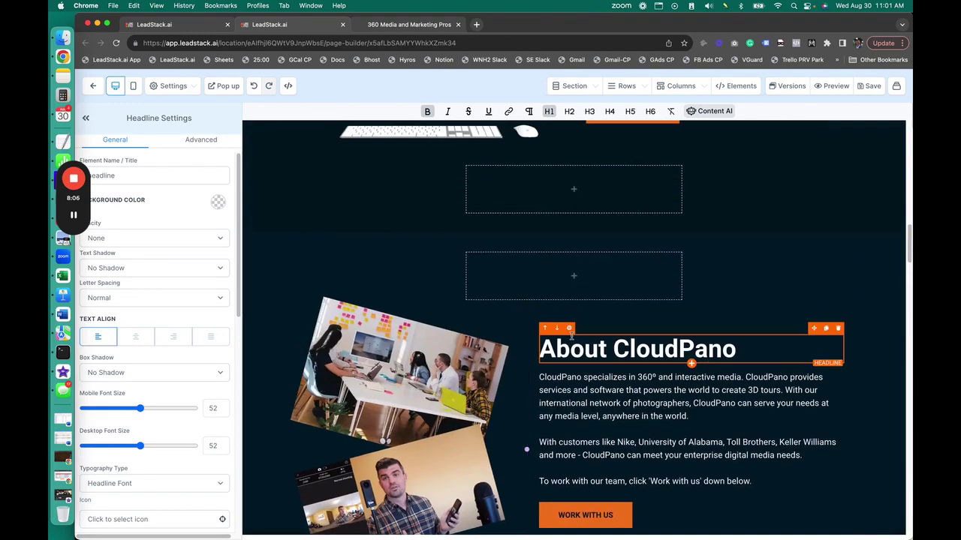
pyautogui.scroll(1, 570, 334)
pyautogui.scroll(5, 540, 323)
pyautogui.scroll(5, 510, 311)
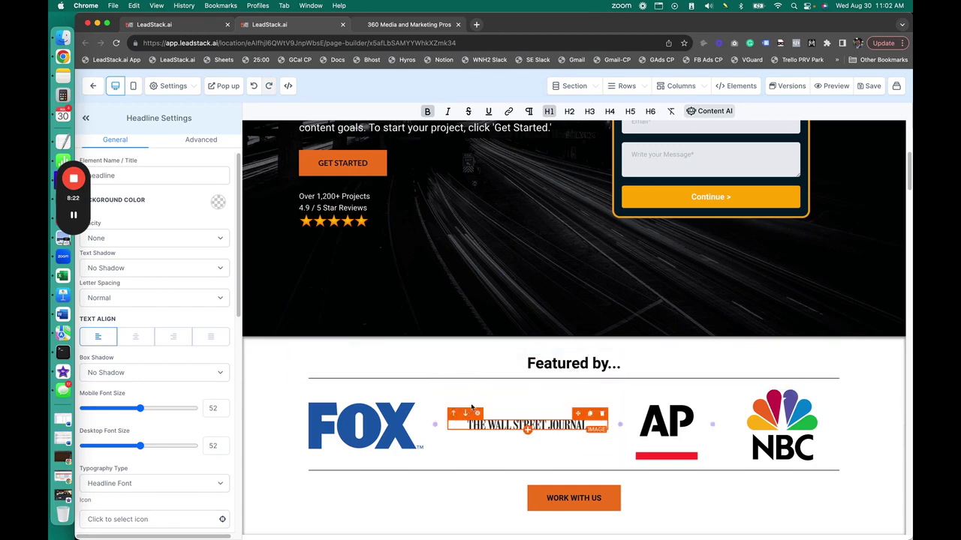
# Check the Section and Rows dropdowns, then return to the About CloudPano section.
pyautogui.click(590, 88)
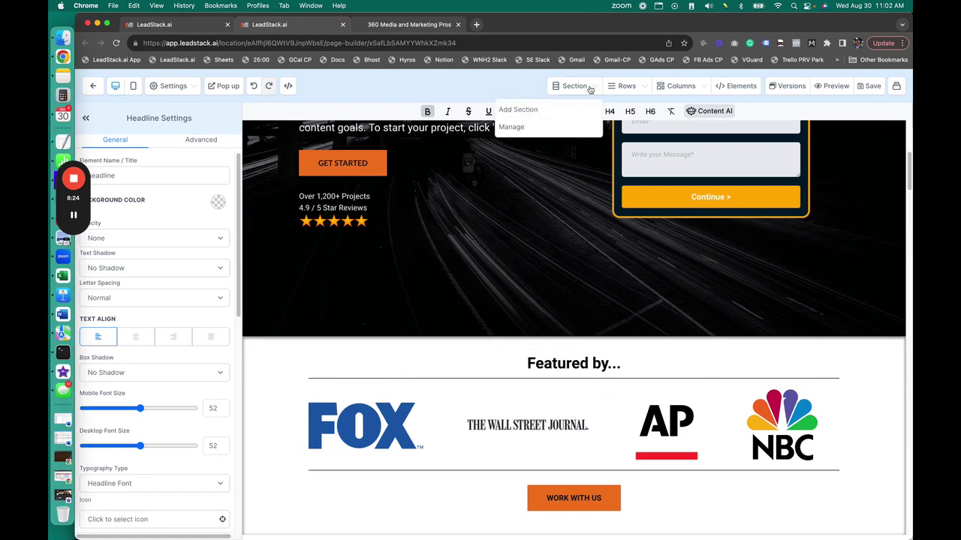
pyautogui.click(628, 87)
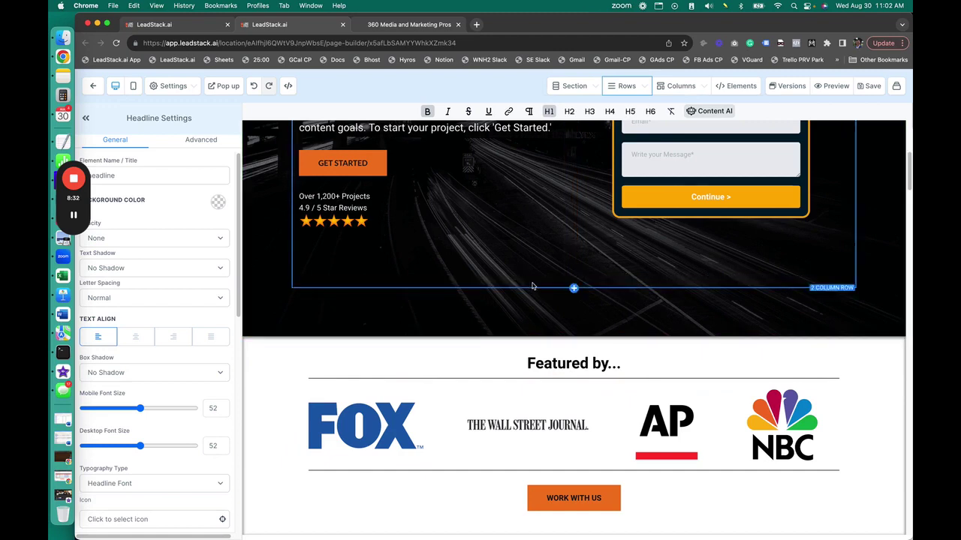
pyautogui.scroll(-4, 538, 310)
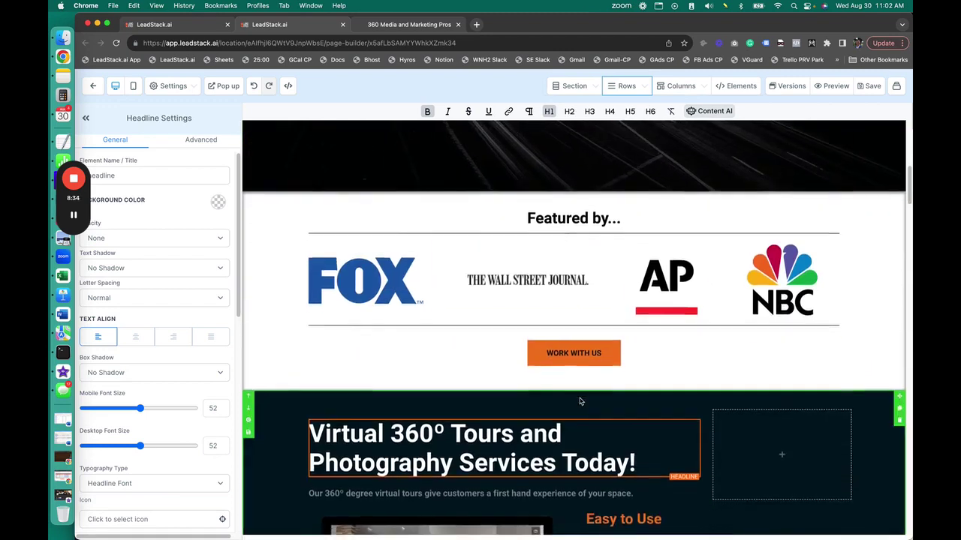
pyautogui.scroll(-5, 656, 481)
pyautogui.scroll(-5, 618, 168)
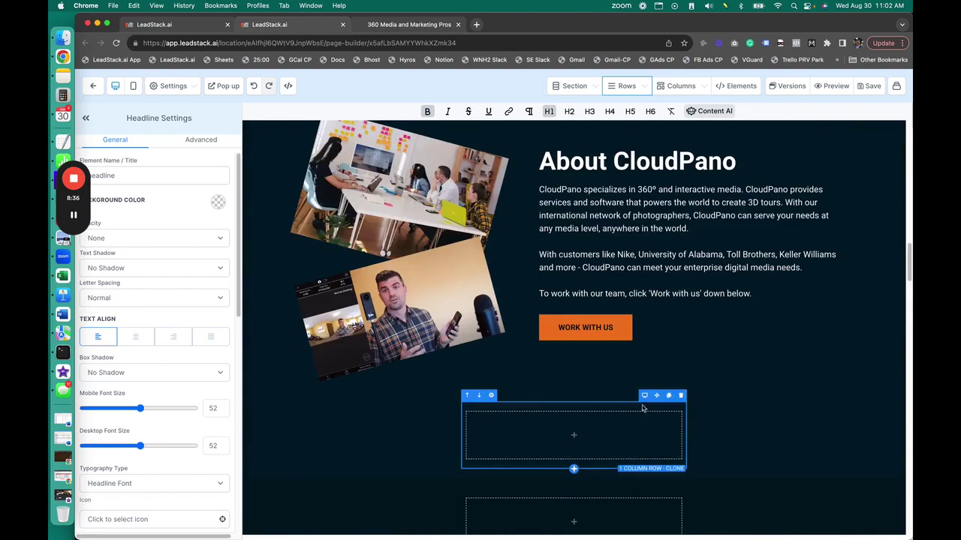
pyautogui.scroll(3, 617, 168)
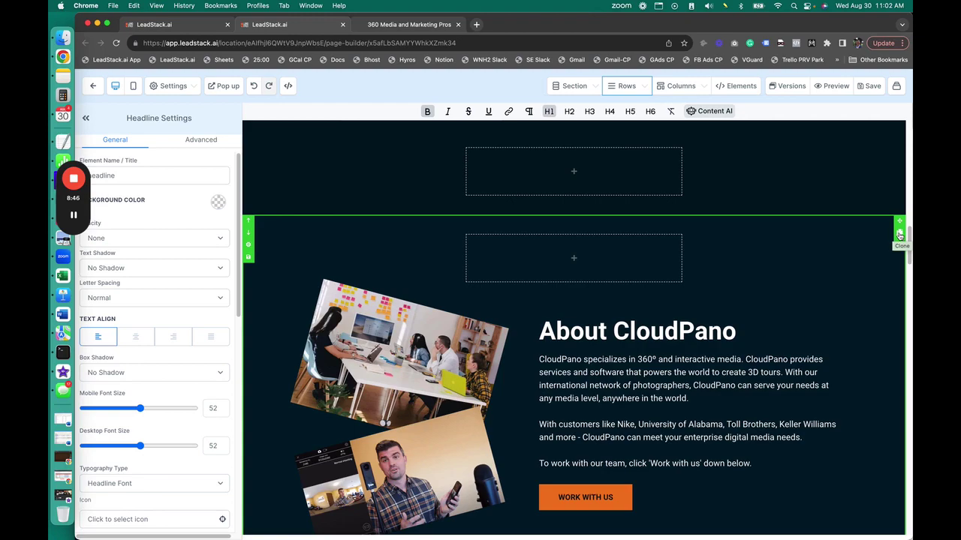
pyautogui.click(899, 235)
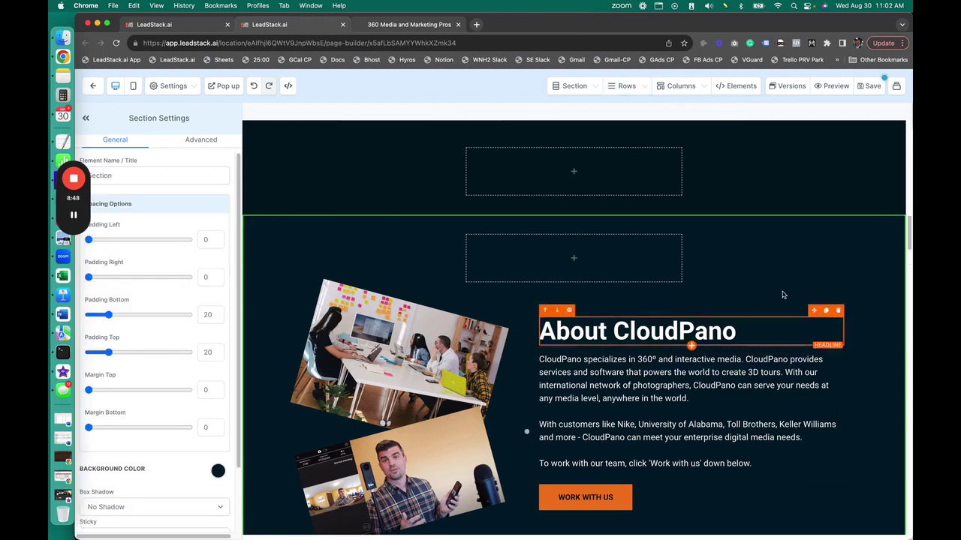
pyautogui.scroll(3, 789, 334)
pyautogui.scroll(-1, 789, 334)
pyautogui.scroll(-2, 789, 334)
pyautogui.scroll(-2, 788, 338)
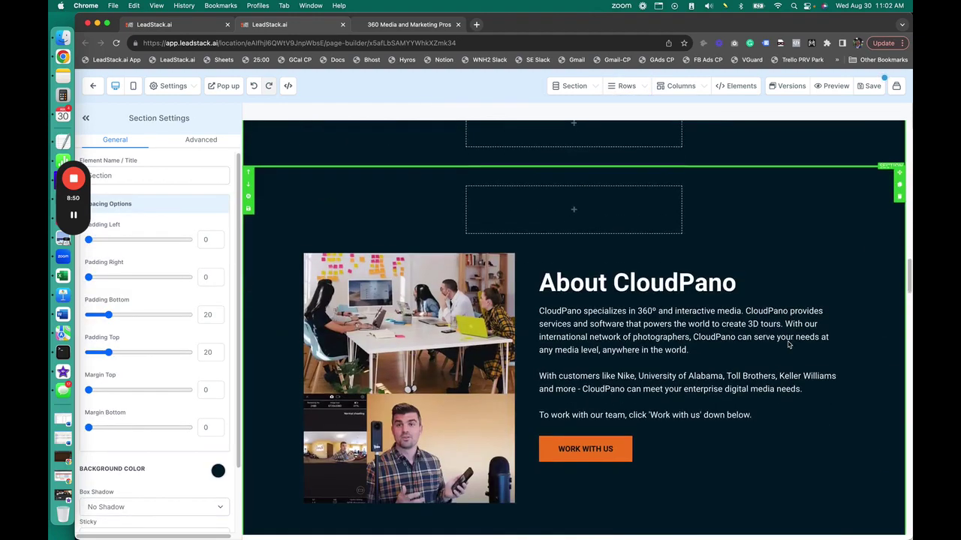
pyautogui.scroll(-3, 788, 341)
pyautogui.scroll(-3, 781, 353)
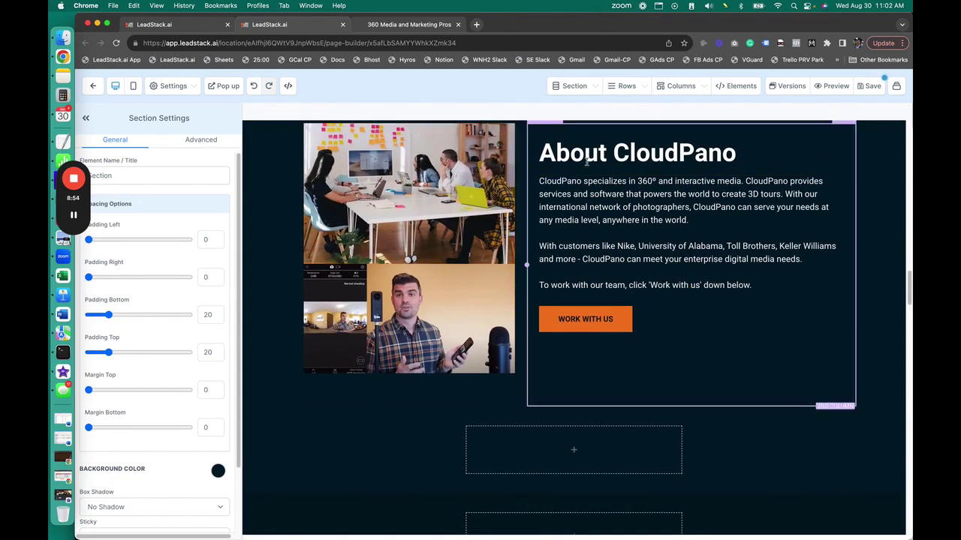
pyautogui.scroll(1, 570, 323)
pyautogui.scroll(4, 574, 324)
pyautogui.click(608, 302)
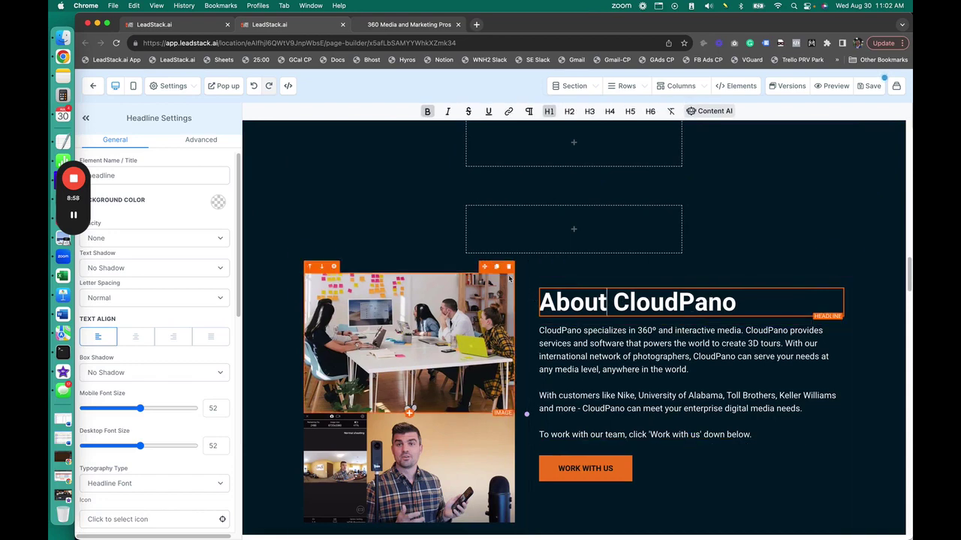
pyautogui.scroll(3, 576, 275)
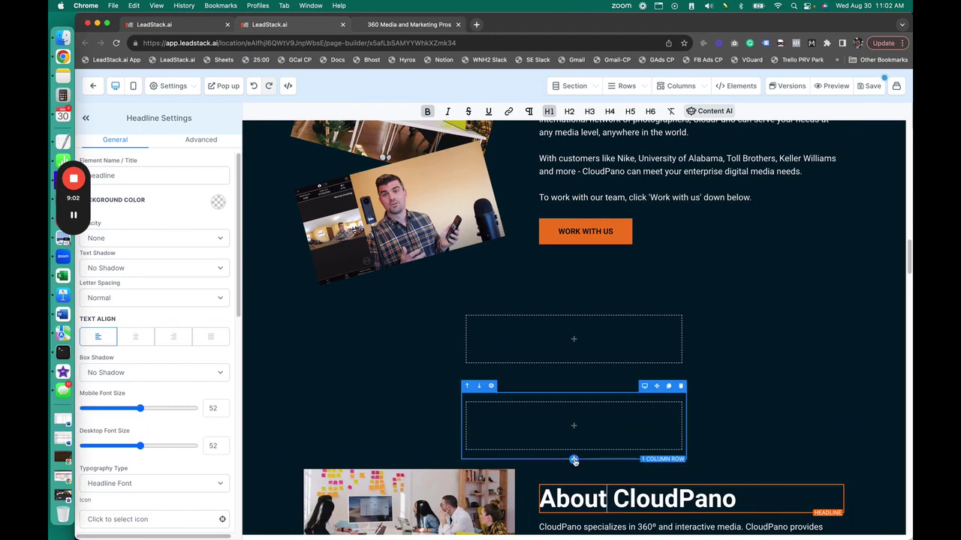
# Insert a three-column row above About CloudPano with a Headline and Sub-Headline in column 1.
pyautogui.click(574, 460)
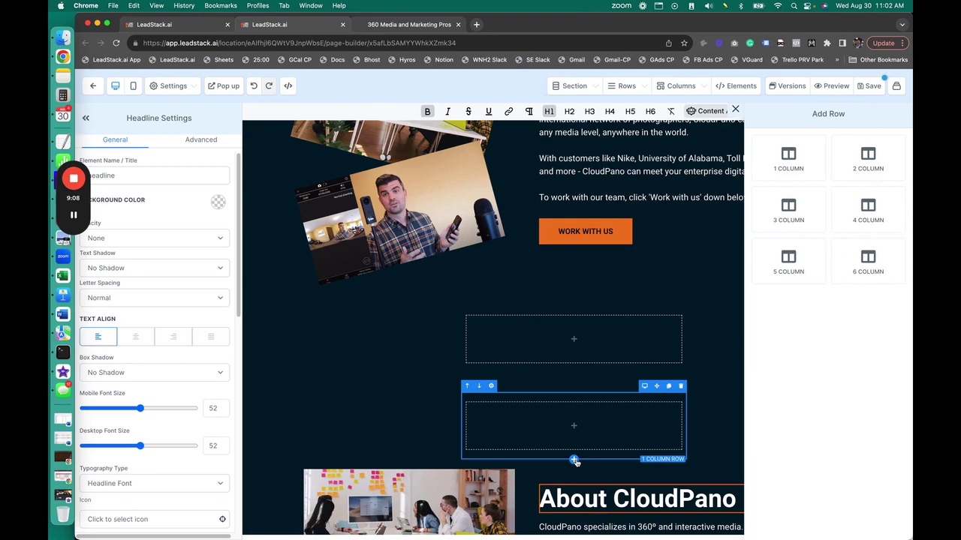
pyautogui.click(801, 217)
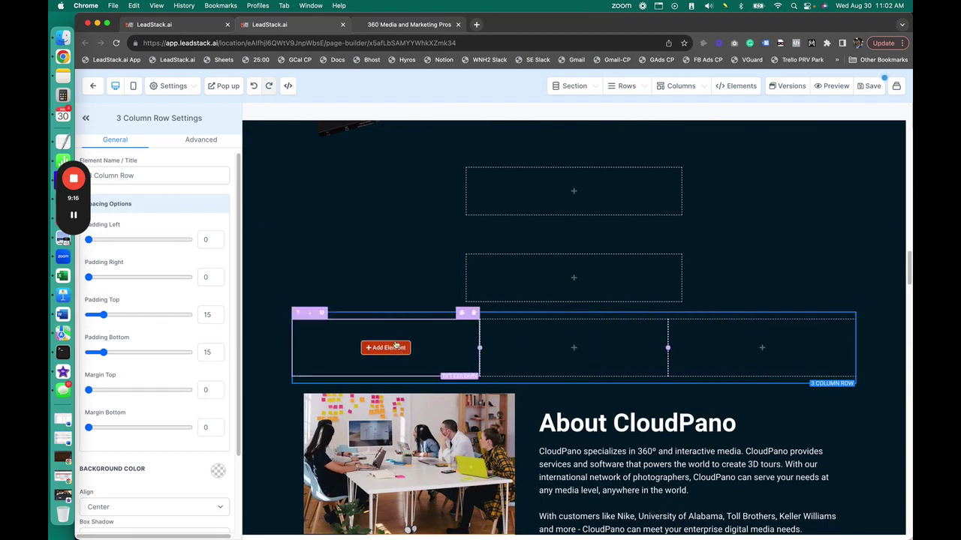
pyautogui.click(385, 348)
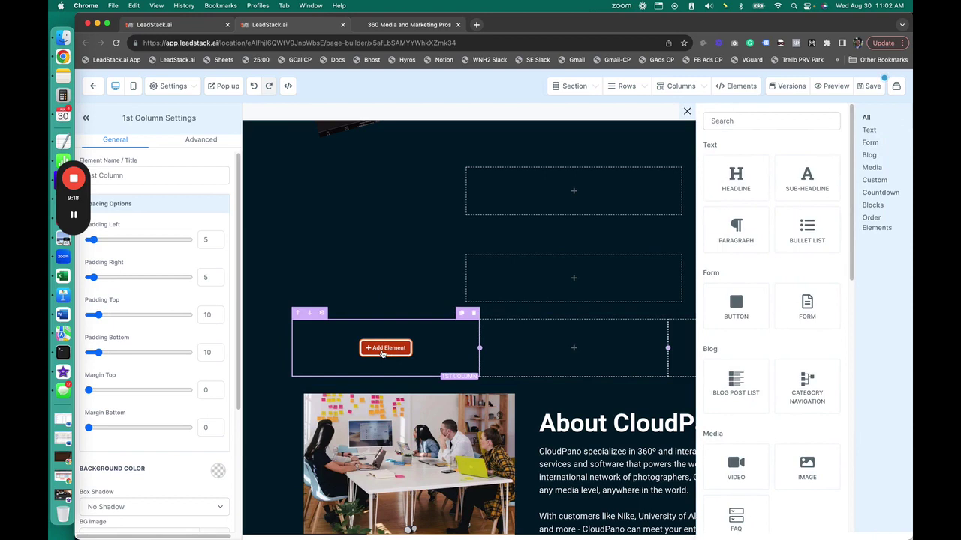
pyautogui.click(753, 186)
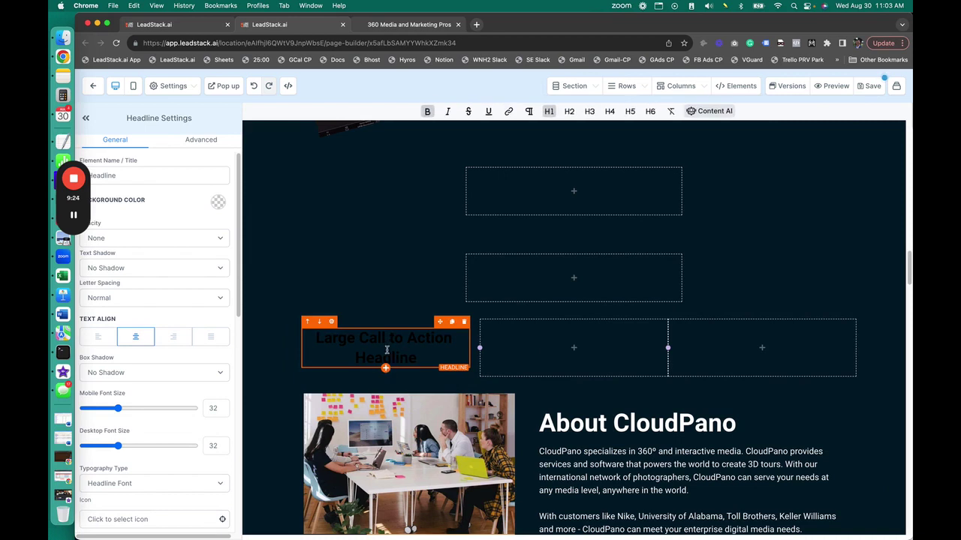
pyautogui.click(386, 369)
pyautogui.click(807, 180)
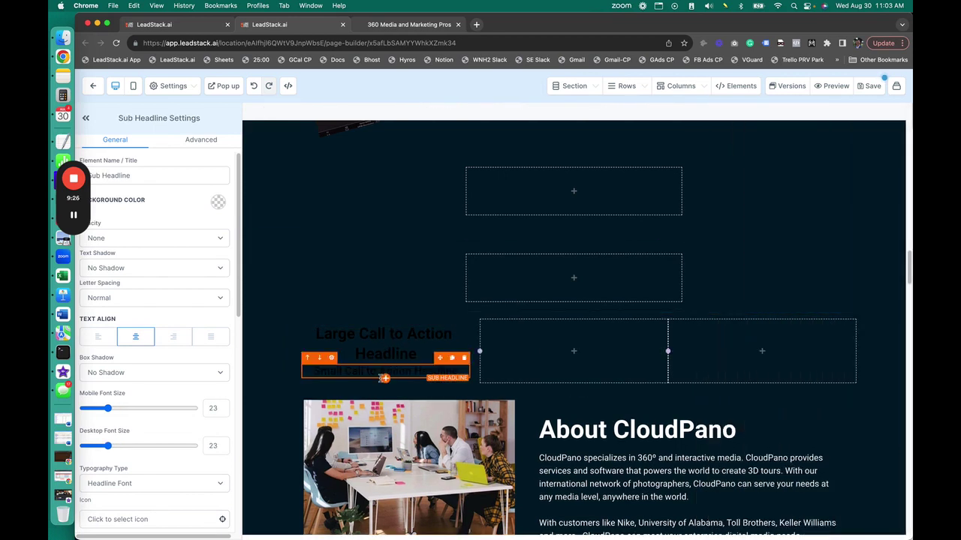
# Set the Large and Small Call to Action headline text colours to white.
pyautogui.scroll(-10, 159, 365)
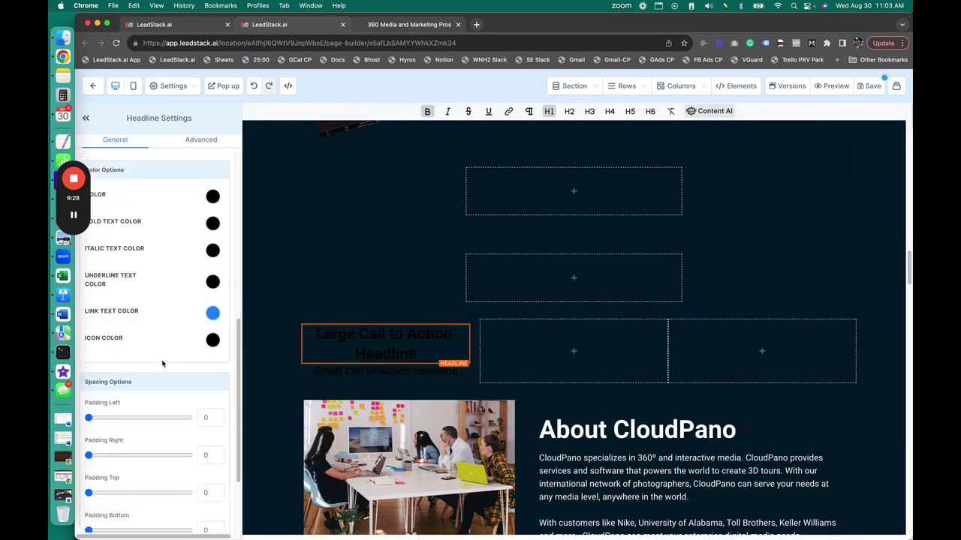
pyautogui.click(210, 196)
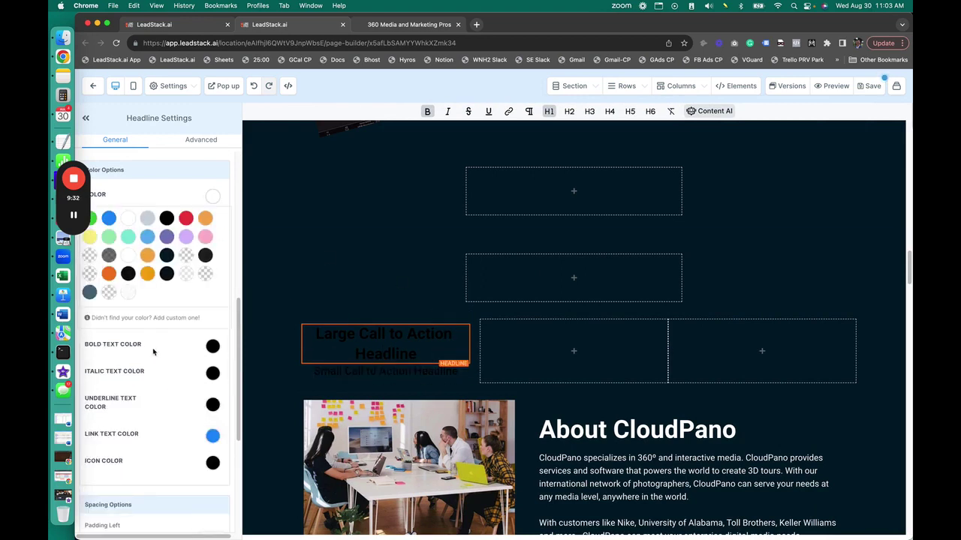
pyautogui.click(213, 346)
pyautogui.click(127, 368)
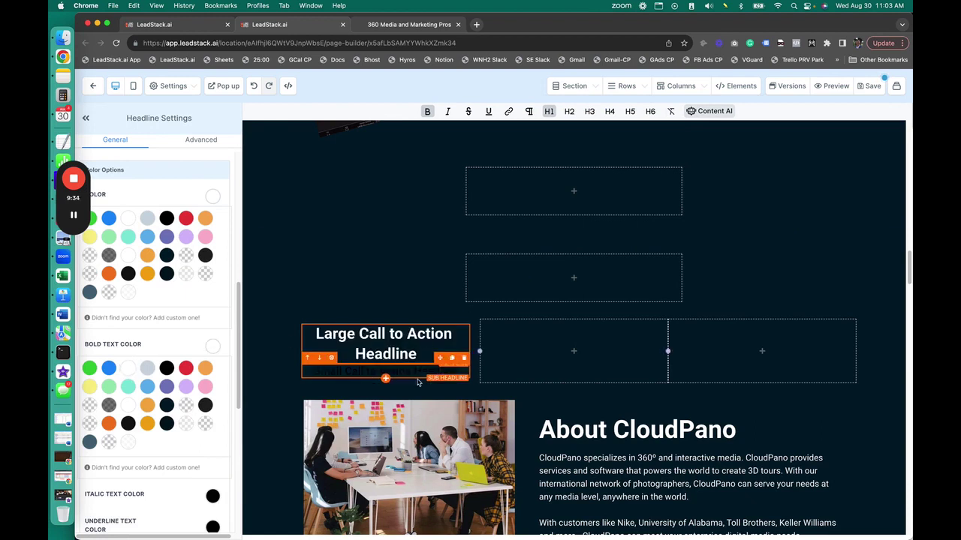
pyautogui.click(385, 371)
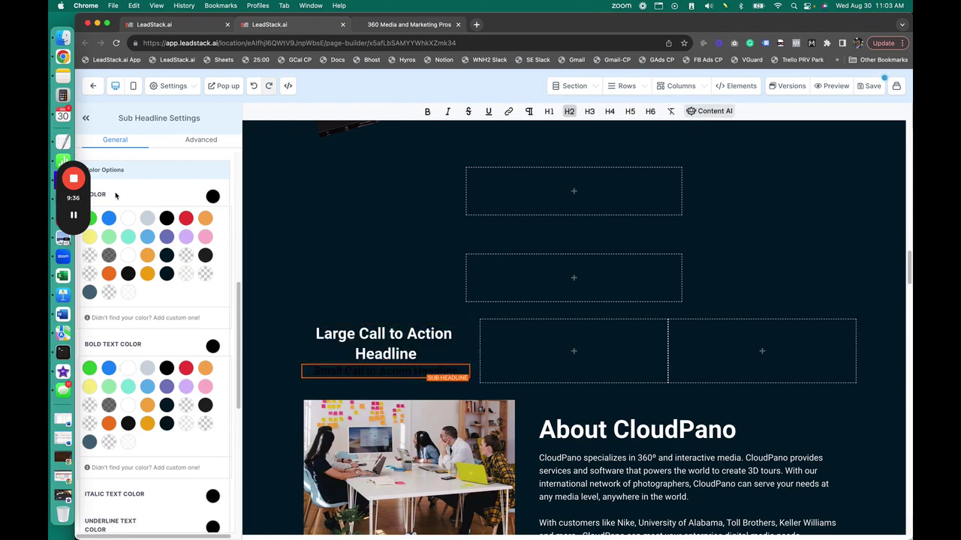
pyautogui.click(128, 367)
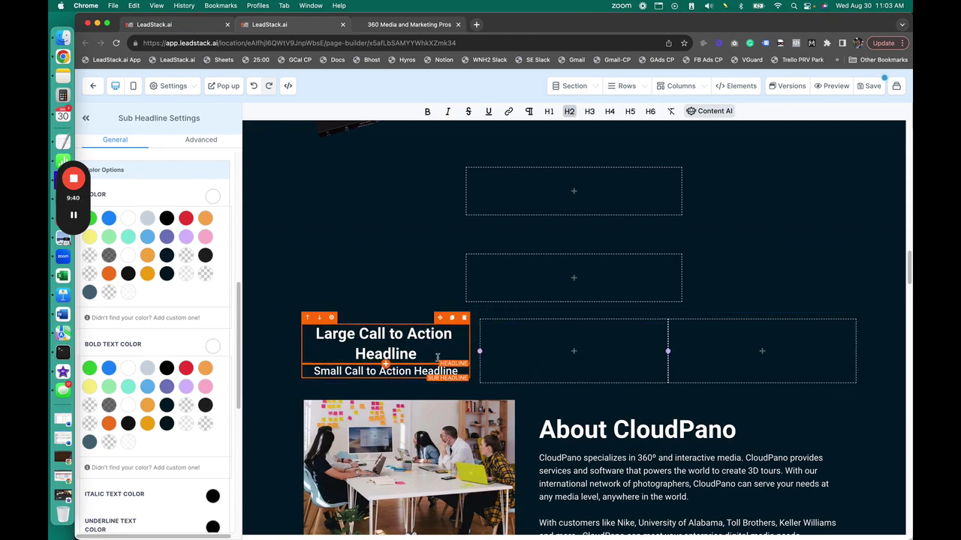
pyautogui.moveTo(574, 350)
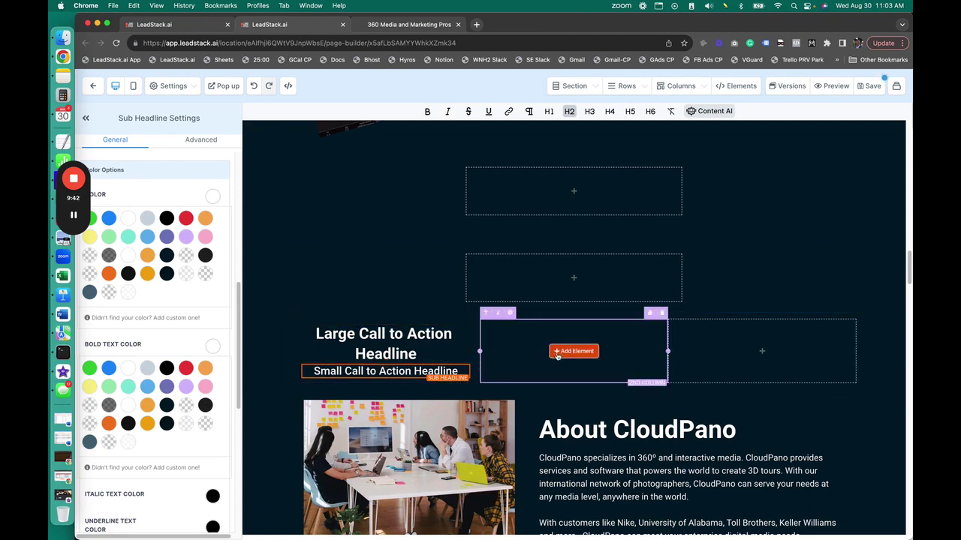
# Add a sign-up button in column 2 and an image in column 3, and widen column 1.
pyautogui.click(562, 352)
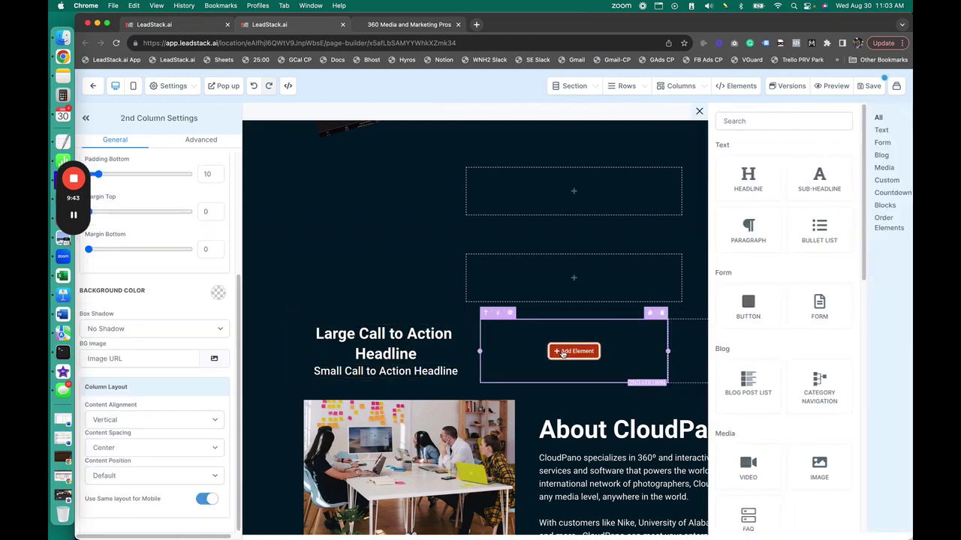
pyautogui.click(737, 312)
pyautogui.click(761, 348)
pyautogui.scroll(-3, 739, 458)
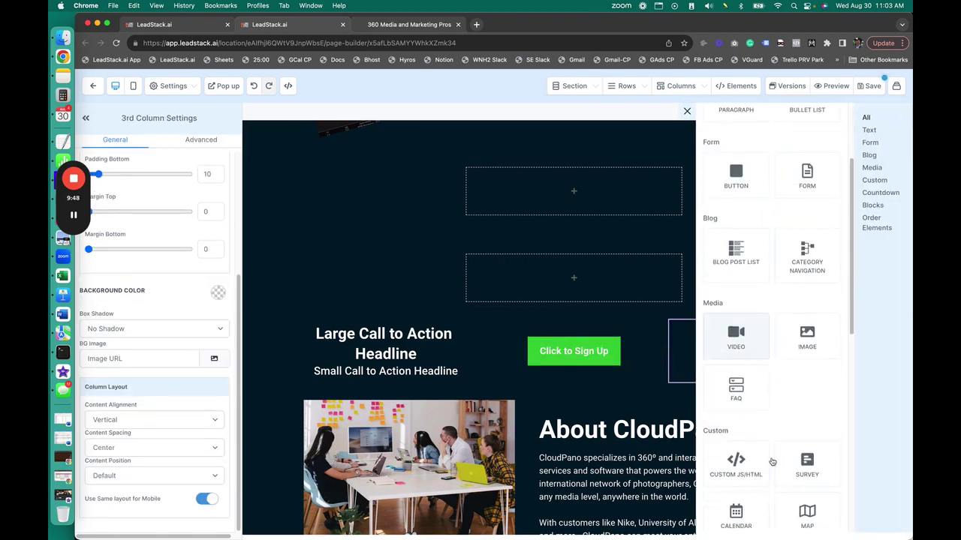
pyautogui.click(807, 337)
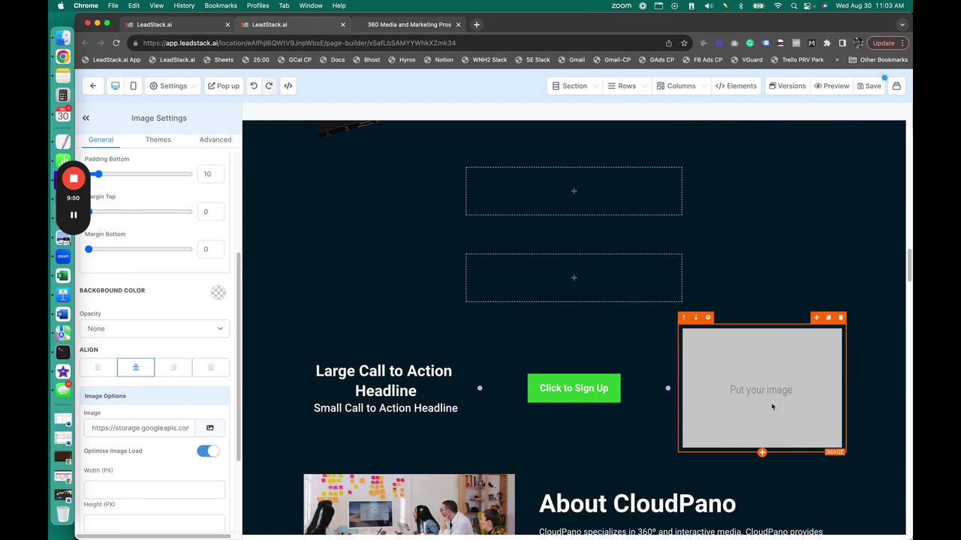
pyautogui.moveTo(492, 386)
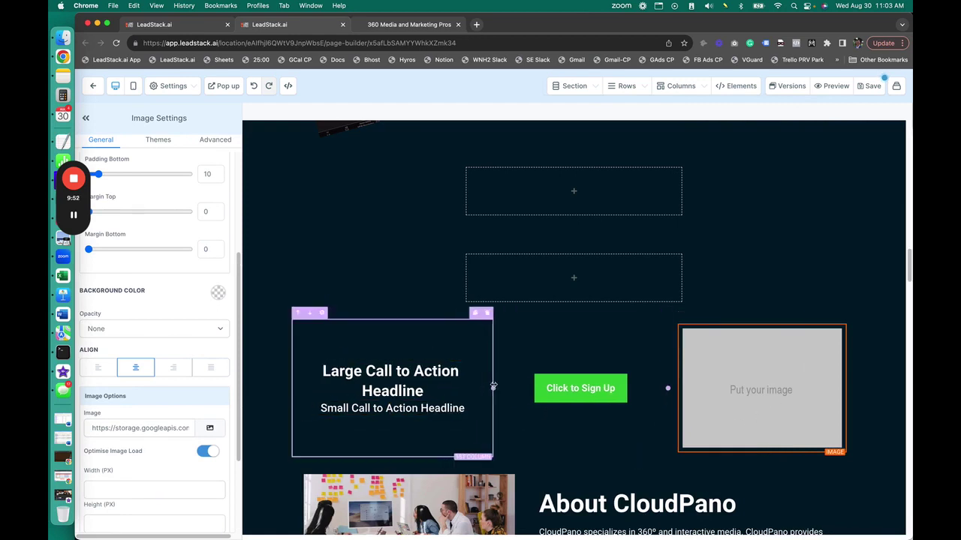
pyautogui.moveTo(495, 386); pyautogui.dragTo(548, 356)
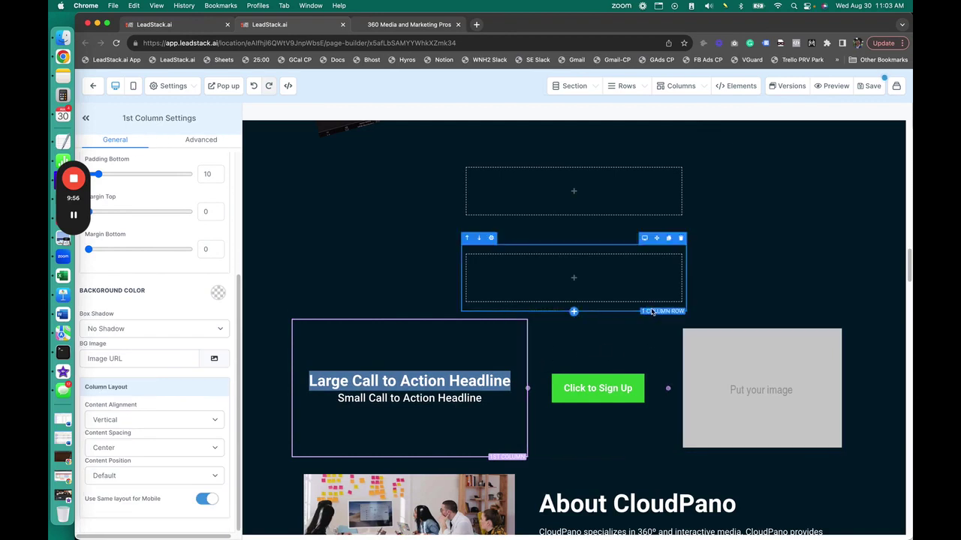
pyautogui.moveTo(580, 388)
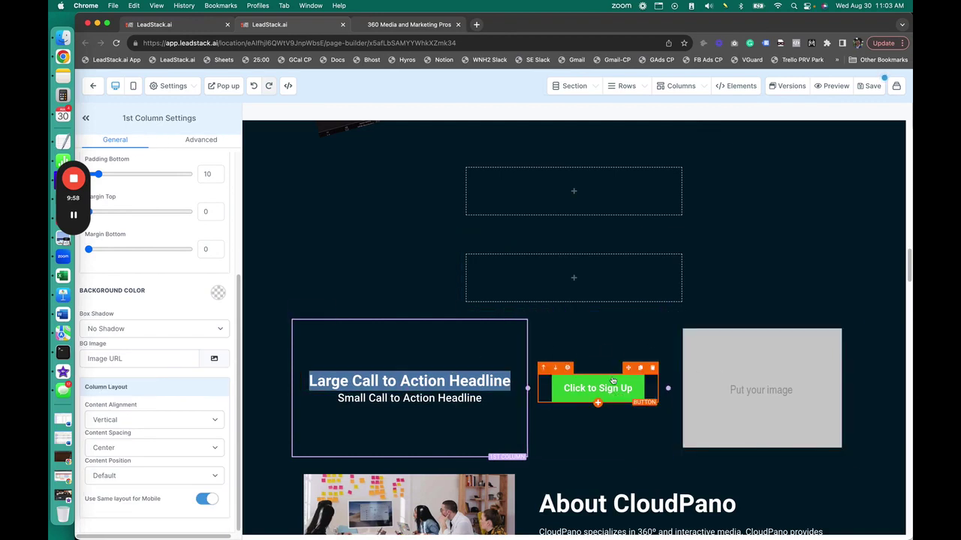
# Add a Bullet List element beneath the CTA headlines.
pyautogui.click(381, 413)
pyautogui.scroll(-1, 418, 421)
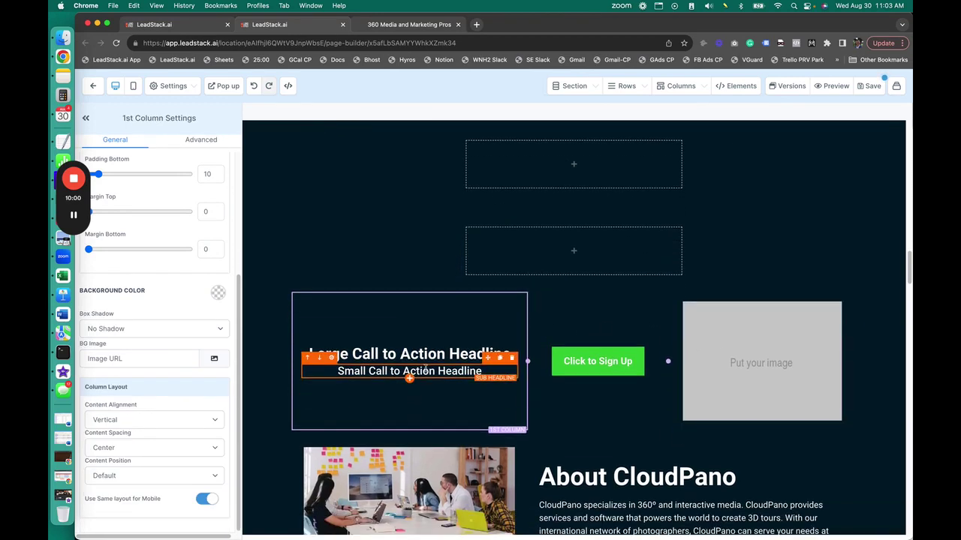
pyautogui.click(573, 251)
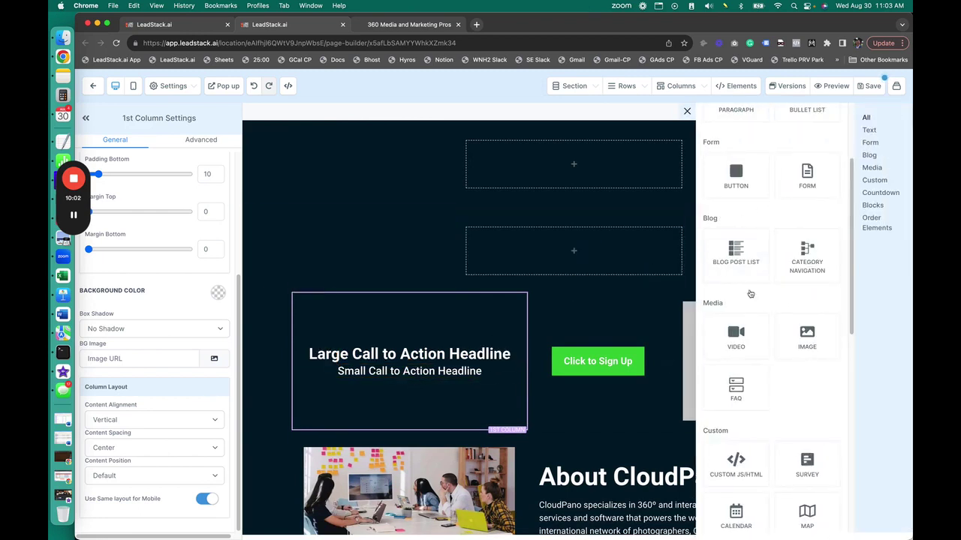
pyautogui.scroll(3, 772, 196)
pyautogui.click(811, 235)
# Make the bullet list text and icon colours white.
pyautogui.click(367, 383)
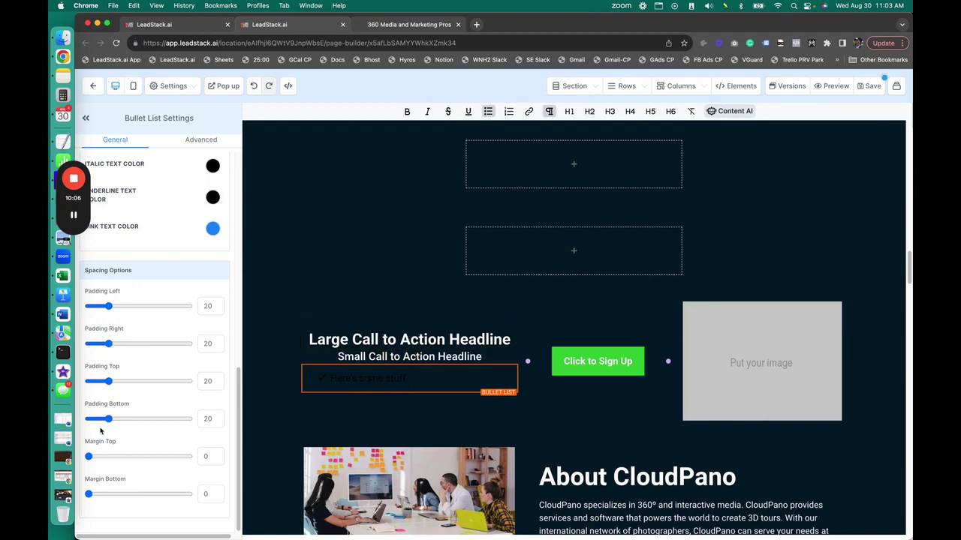
pyautogui.scroll(5, 183, 321)
pyautogui.click(213, 256)
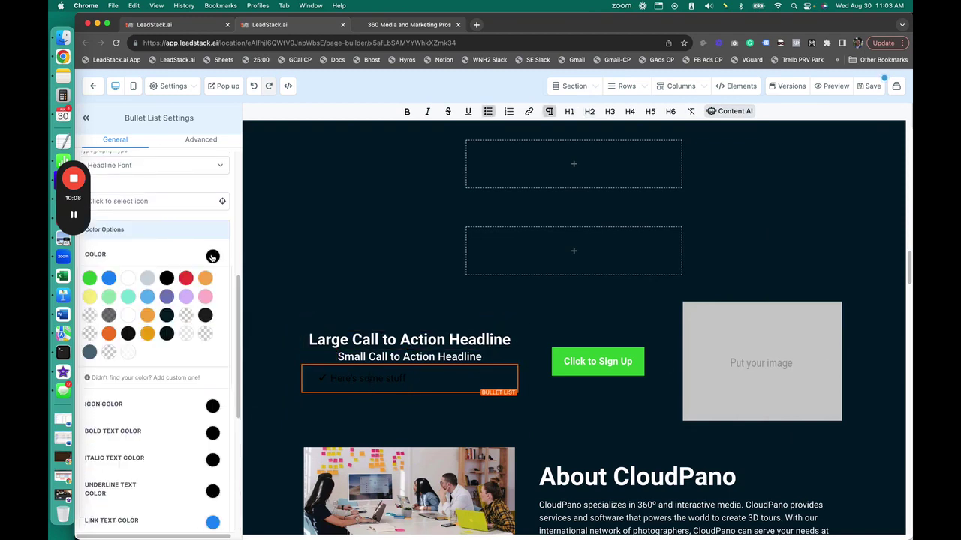
pyautogui.click(129, 278)
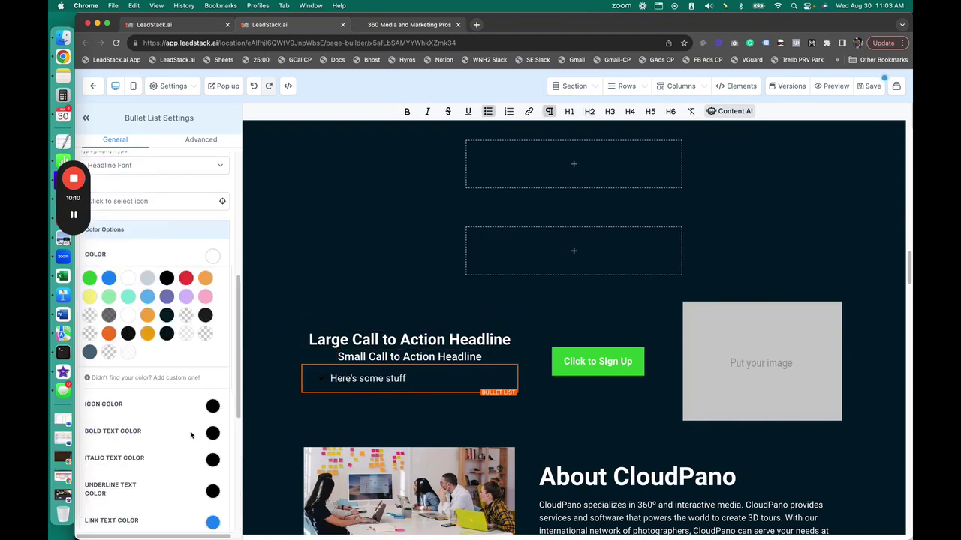
pyautogui.click(212, 406)
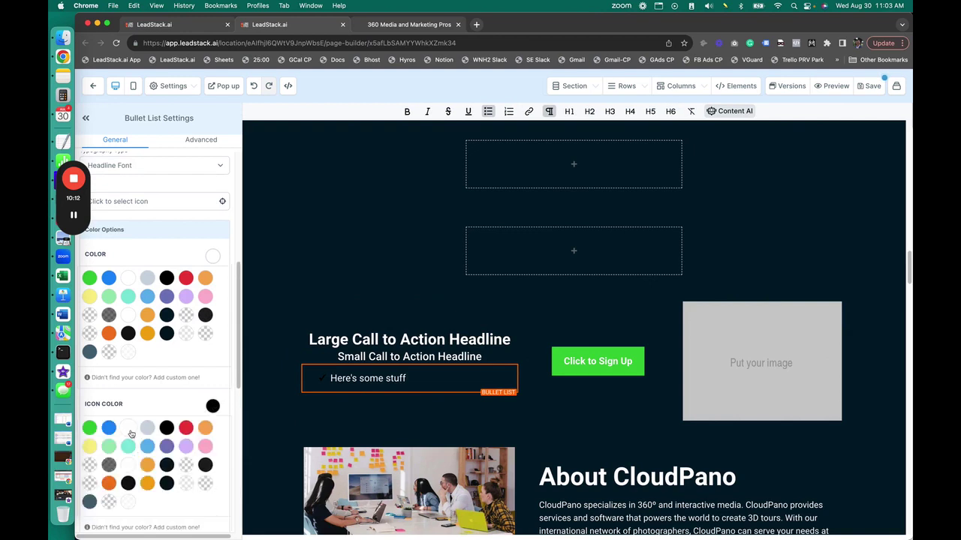
pyautogui.click(128, 428)
# Add a second bullet reading 'here is more stuff'.
pyautogui.tripleClick(407, 379)
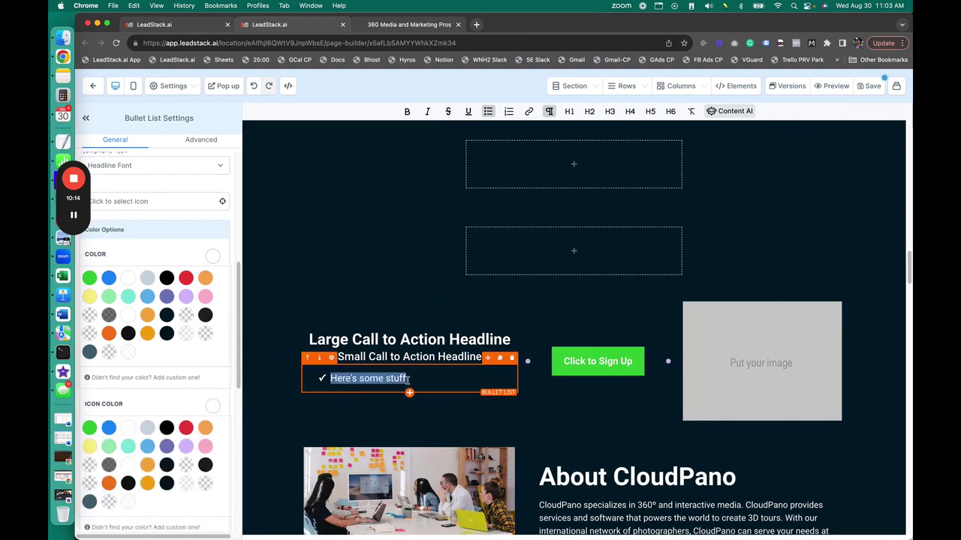
pyautogui.click(406, 379)
pyautogui.press('Return')
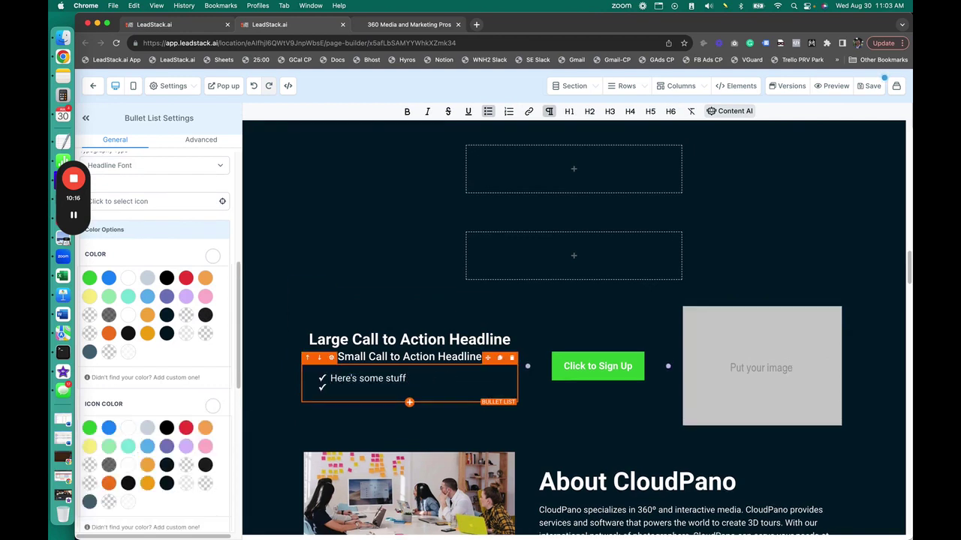
pyautogui.write('here is more stuff')
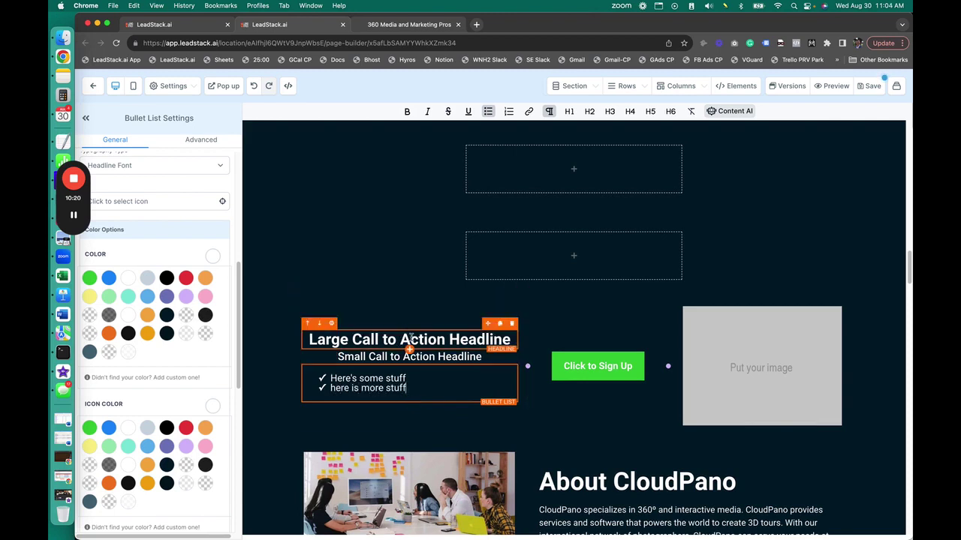
pyautogui.click(731, 366)
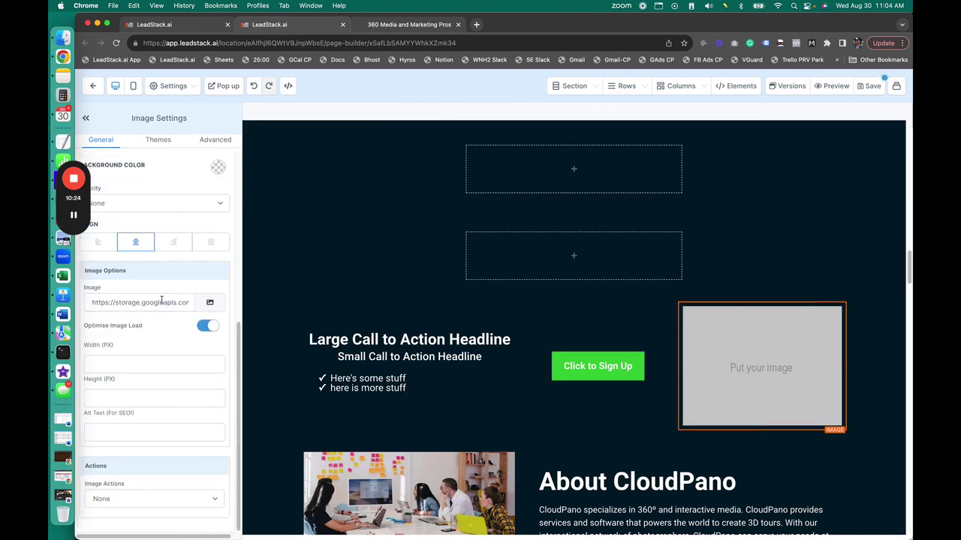
# Set the third-column image to the SEOES rocket logo from the Relocated Item folder.
pyautogui.click(210, 303)
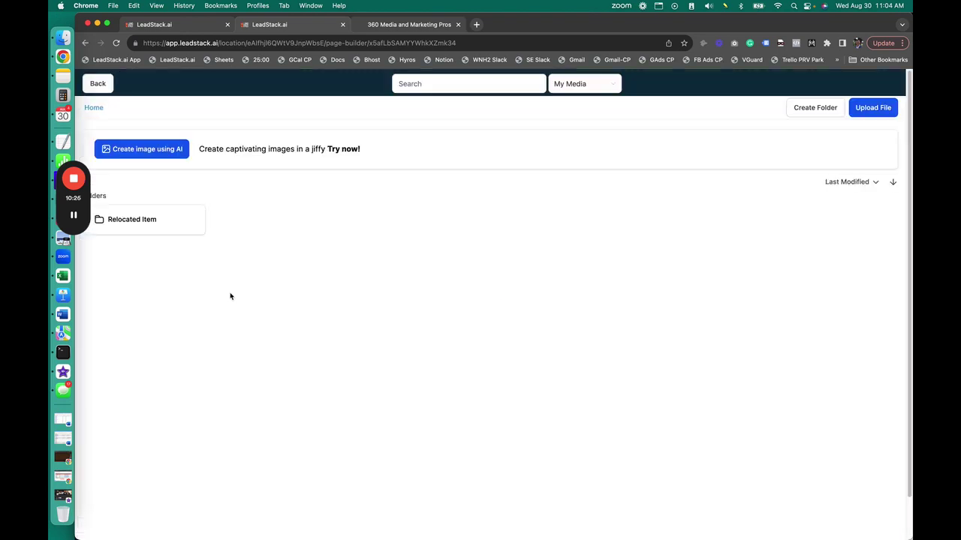
pyautogui.click(144, 223)
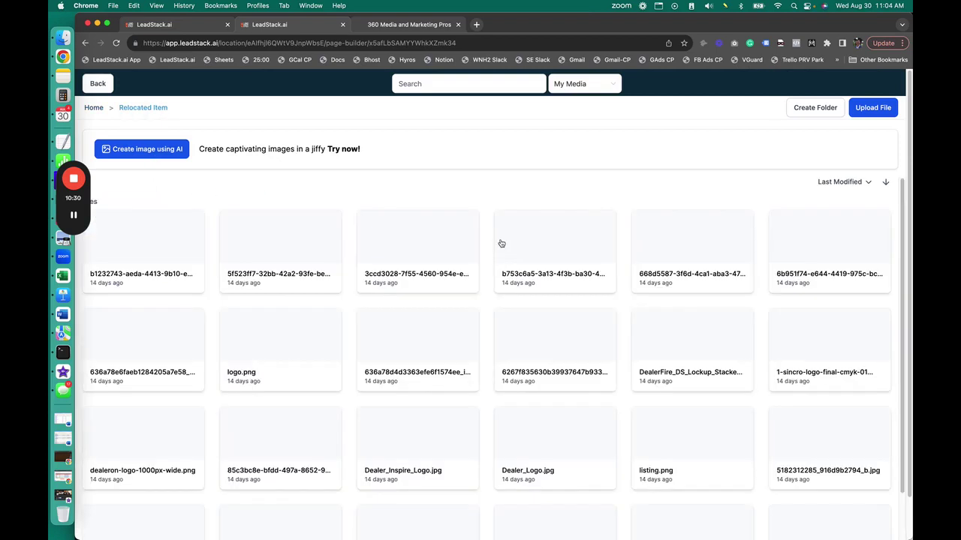
pyautogui.click(590, 252)
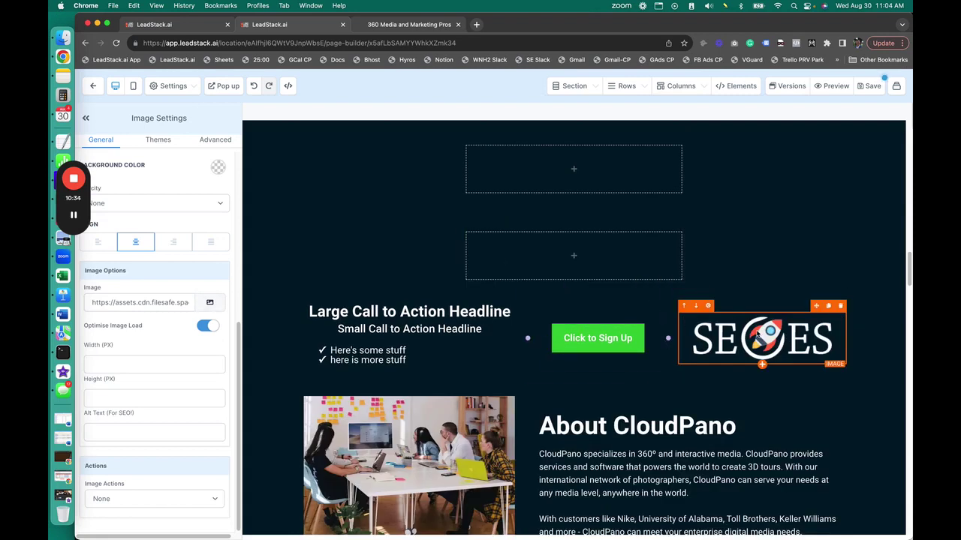
# Generate an Animated AI robot image for an SEO website and place it in column 3.
pyautogui.moveTo(762, 338)
pyautogui.click(210, 304)
pyautogui.click(175, 156)
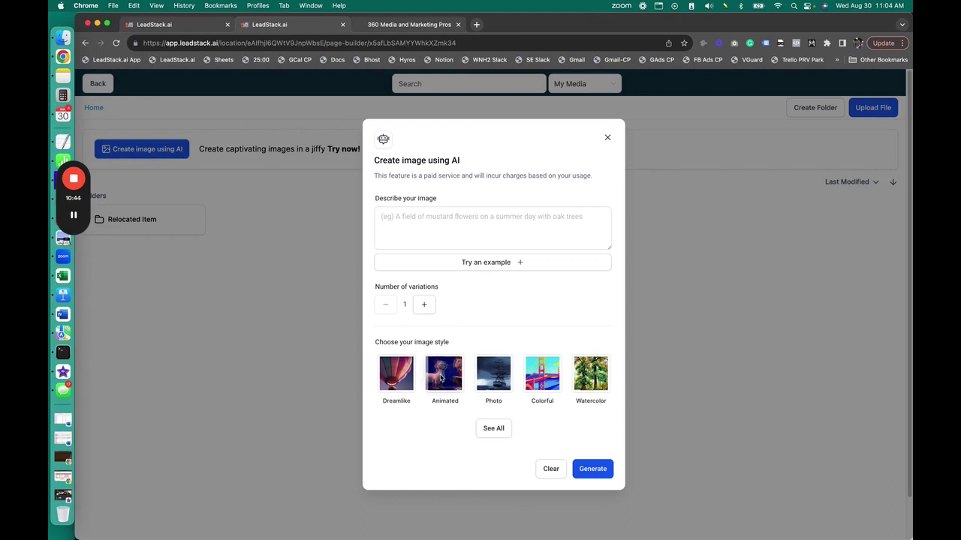
pyautogui.click(448, 246)
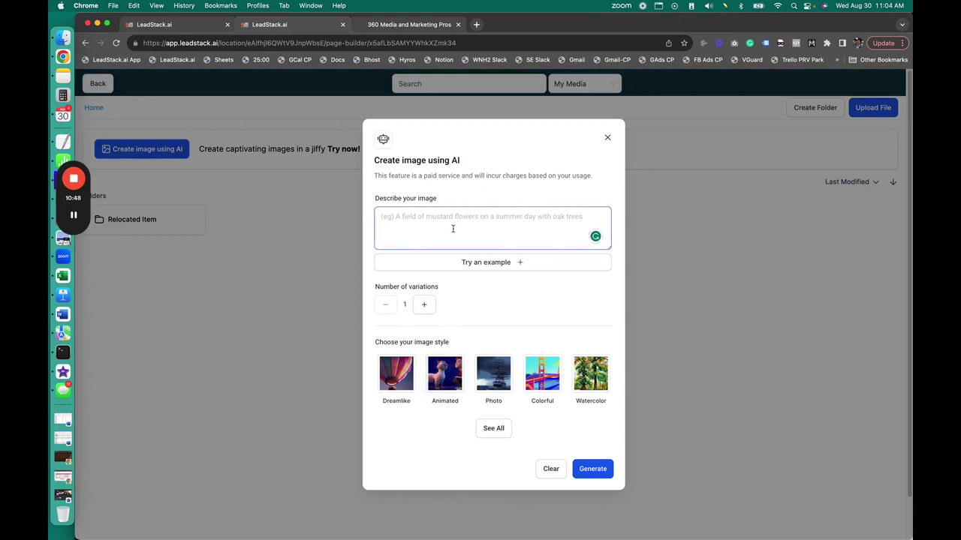
pyautogui.write('SEO Icon')
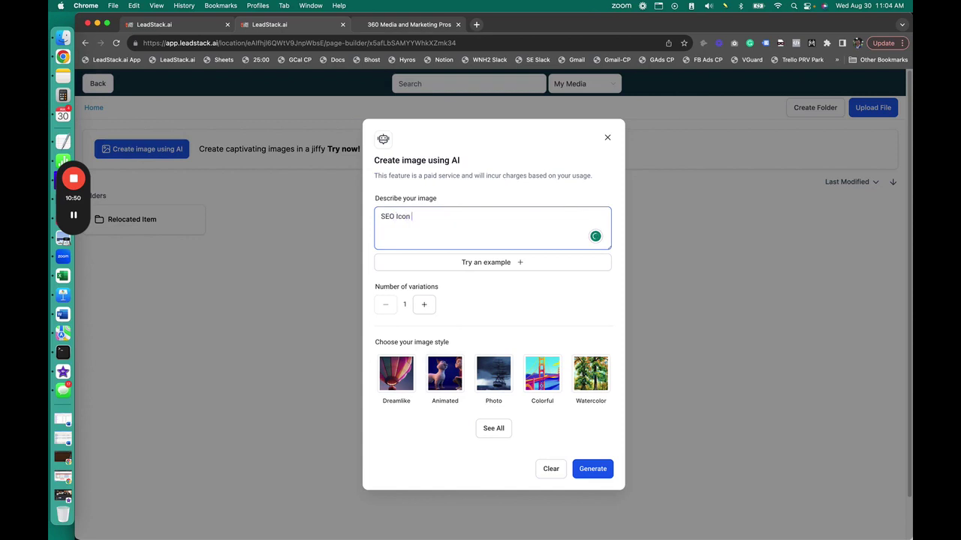
pyautogui.press('super+a')
pyautogui.write('R')
pyautogui.write('to ')
pyautogui.write('websi')
pyautogui.click(444, 387)
pyautogui.click(597, 472)
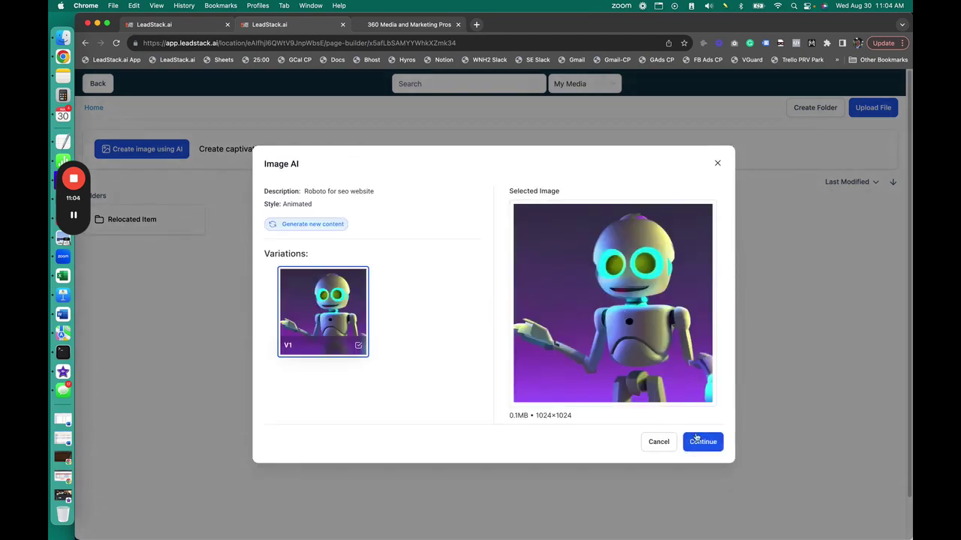
pyautogui.click(694, 441)
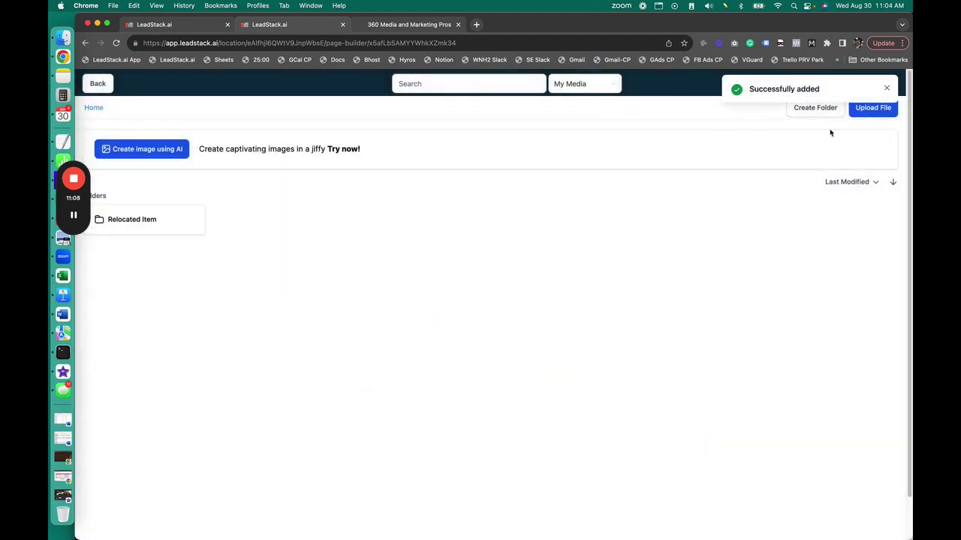
pyautogui.click(171, 215)
pyautogui.click(163, 261)
pyautogui.moveTo(762, 385)
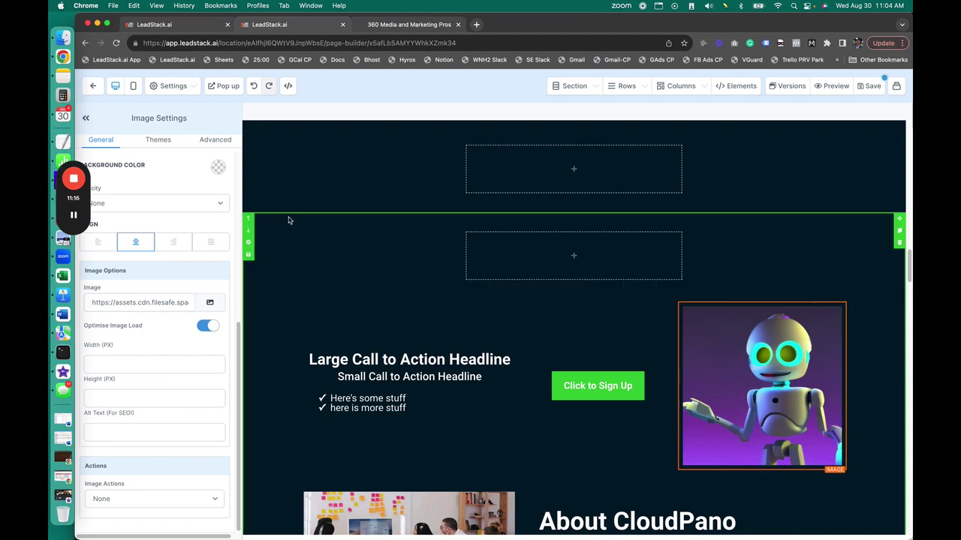
# Apply the second image theme preset to the robot image for a thinner frame.
pyautogui.click(149, 143)
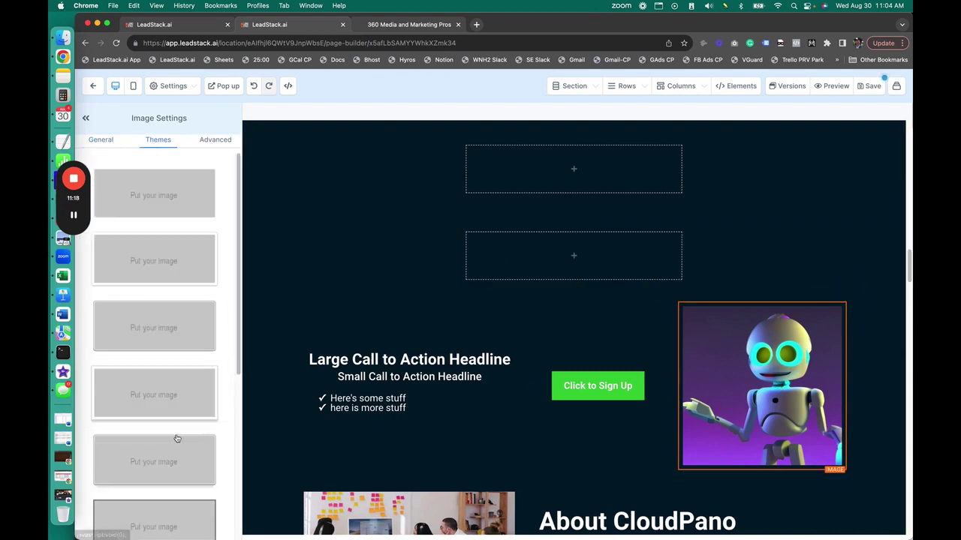
pyautogui.scroll(-2, 175, 453)
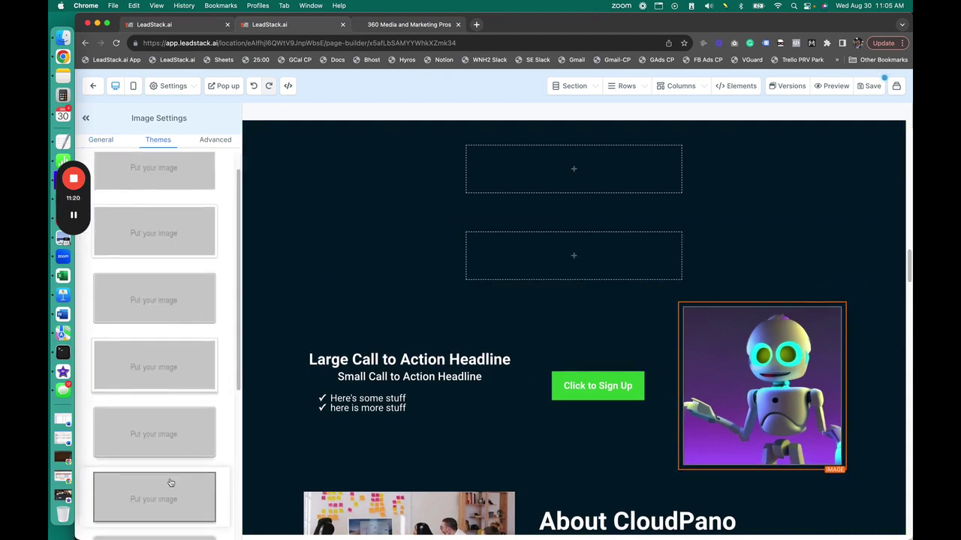
pyautogui.scroll(-1, 170, 360)
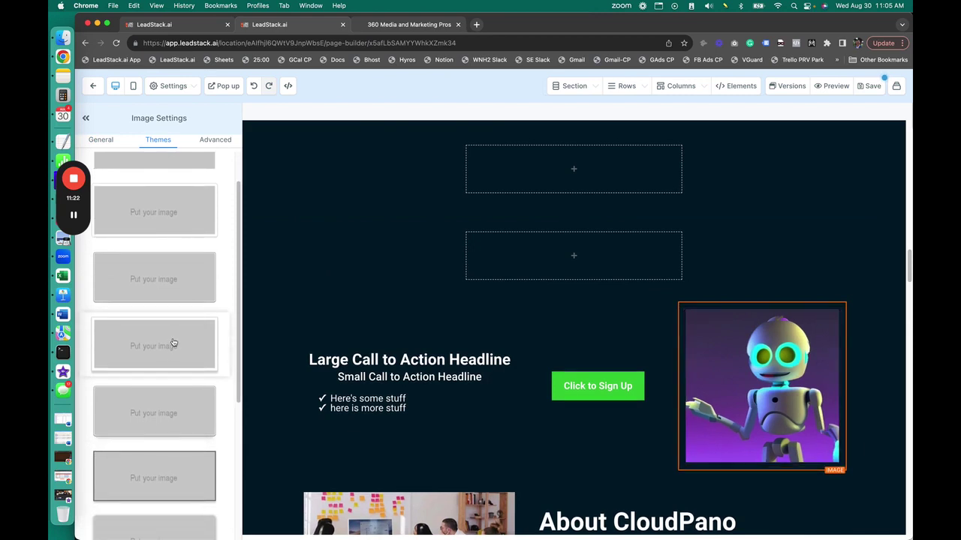
pyautogui.click(168, 269)
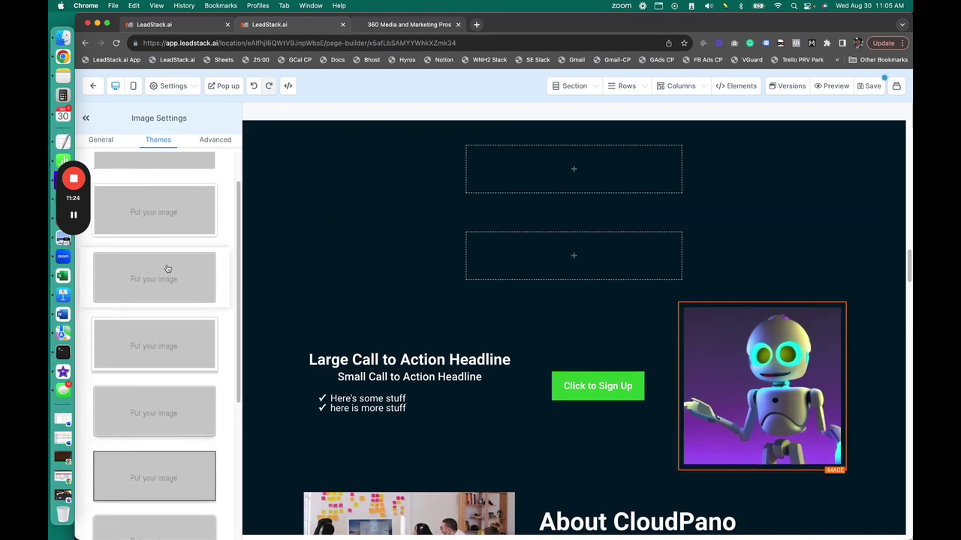
pyautogui.scroll(-1, 184, 425)
pyautogui.scroll(-4, 189, 425)
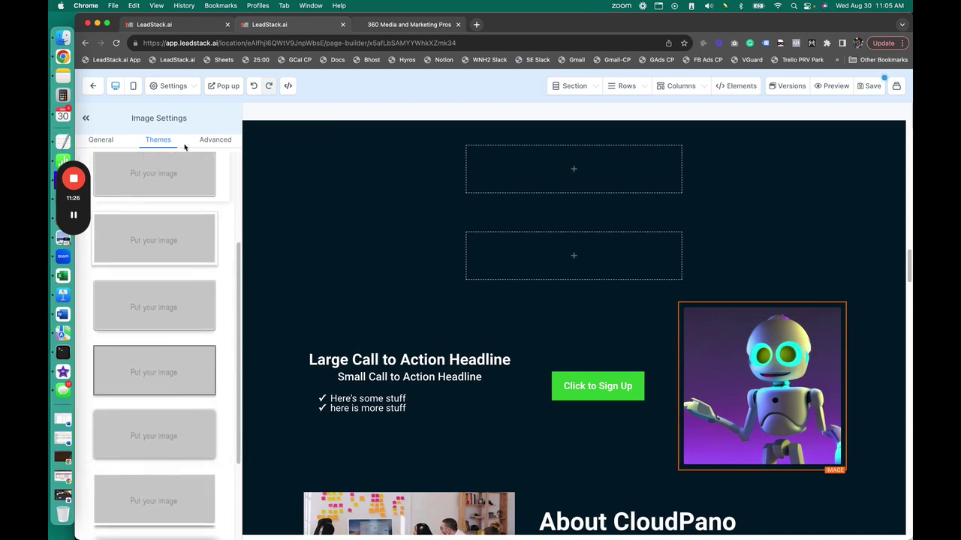
pyautogui.moveTo(597, 345)
pyautogui.click(611, 331)
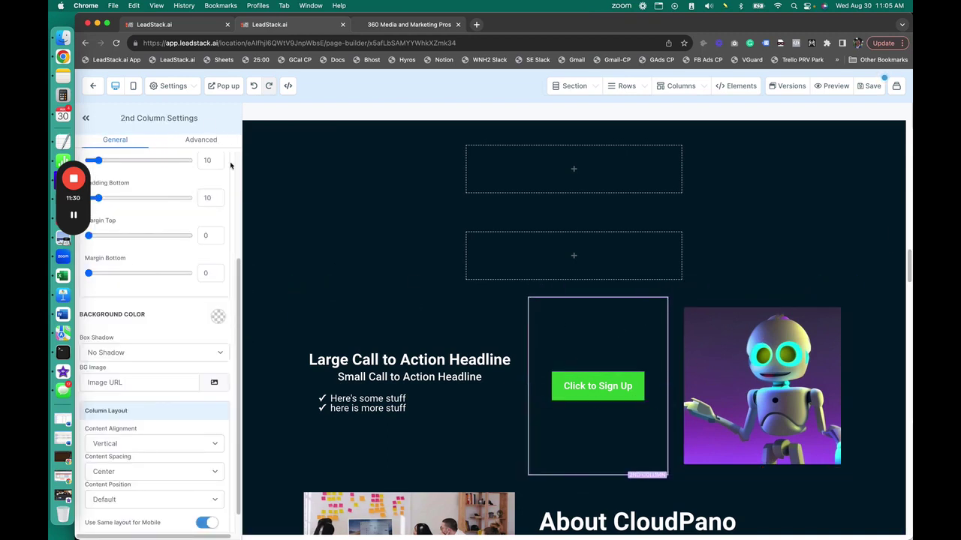
# Change the button text to 'Continue here!' with sub text 'Check our pricing'.
pyautogui.click(601, 391)
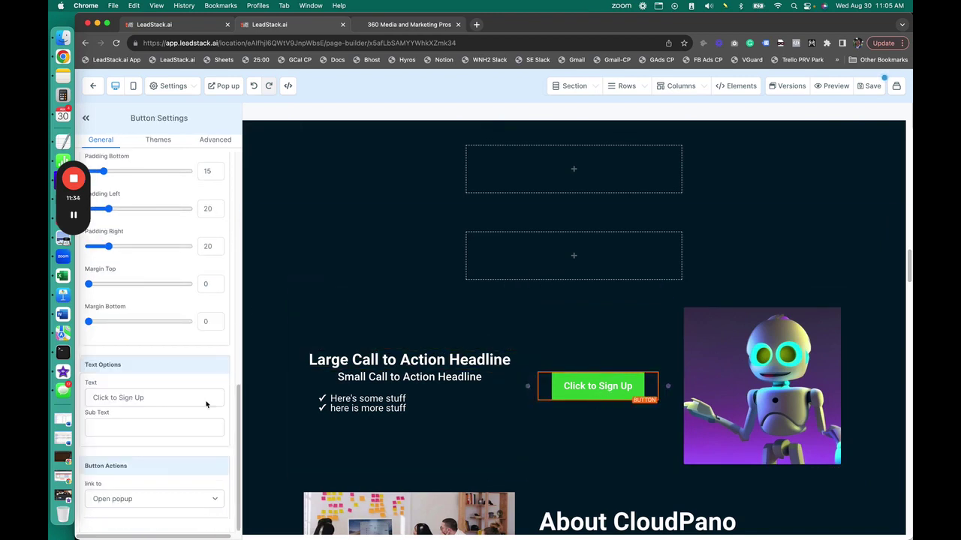
pyautogui.tripleClick(156, 398)
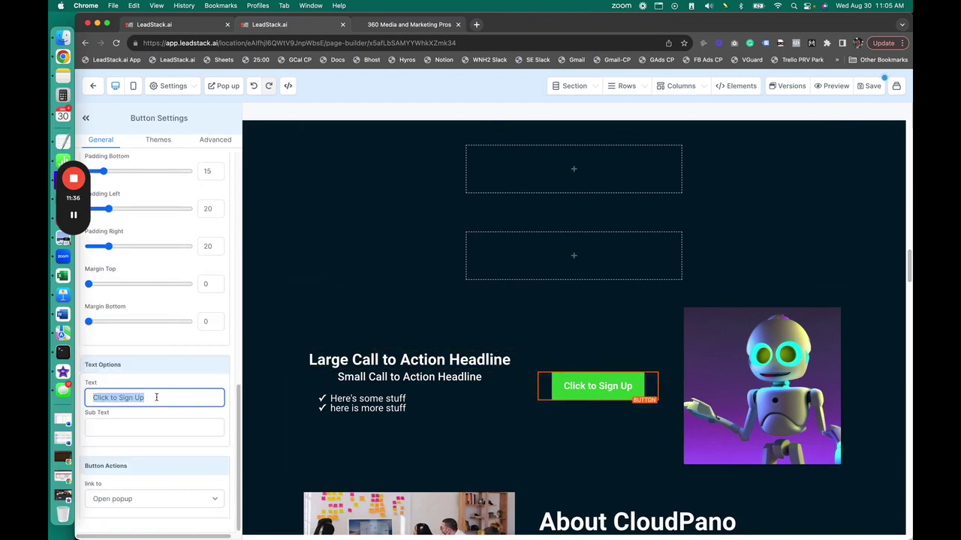
pyautogui.write('Contin')
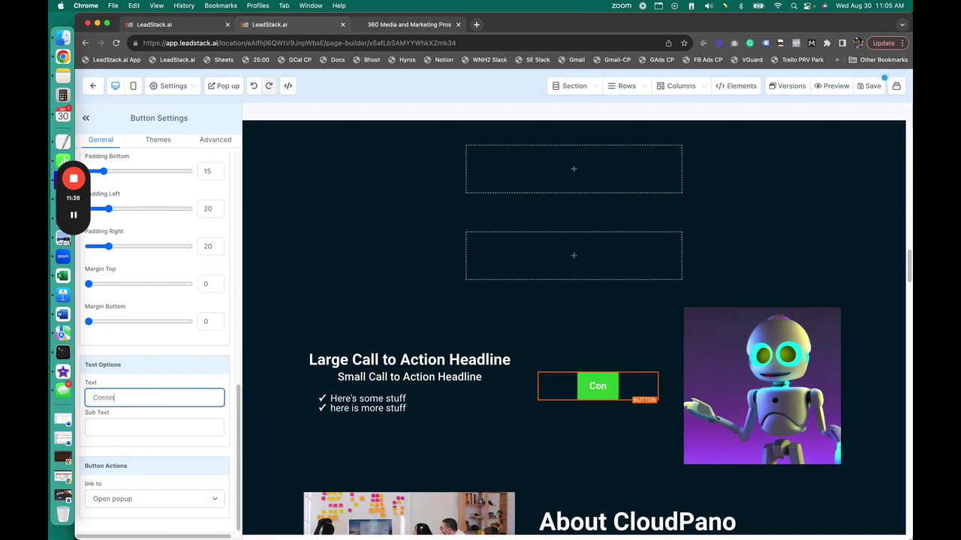
pyautogui.write('ue')
pyautogui.press('BackSpace')
pyautogui.press('BackSpace')
pyautogui.write('e')
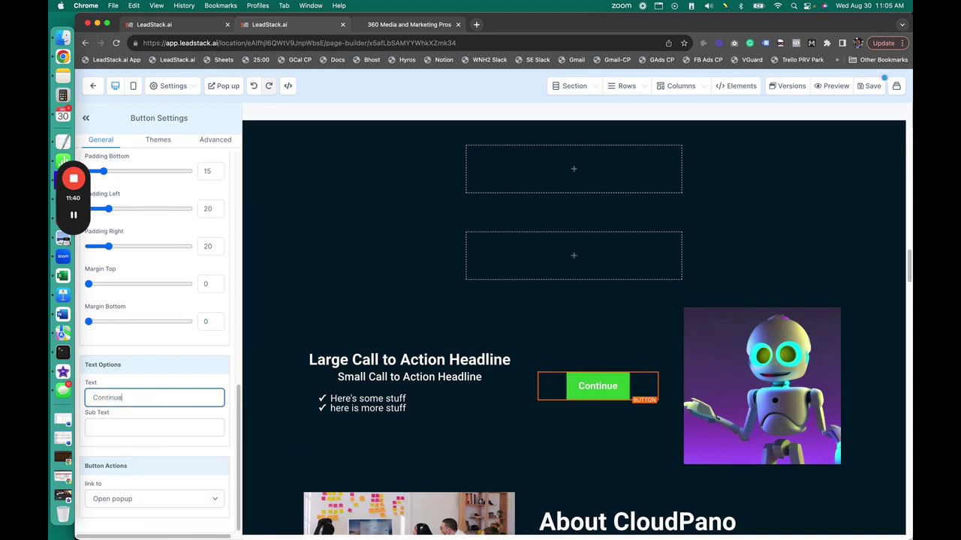
pyautogui.write('!')
pyautogui.press('BackSpace')
pyautogui.write('here!')
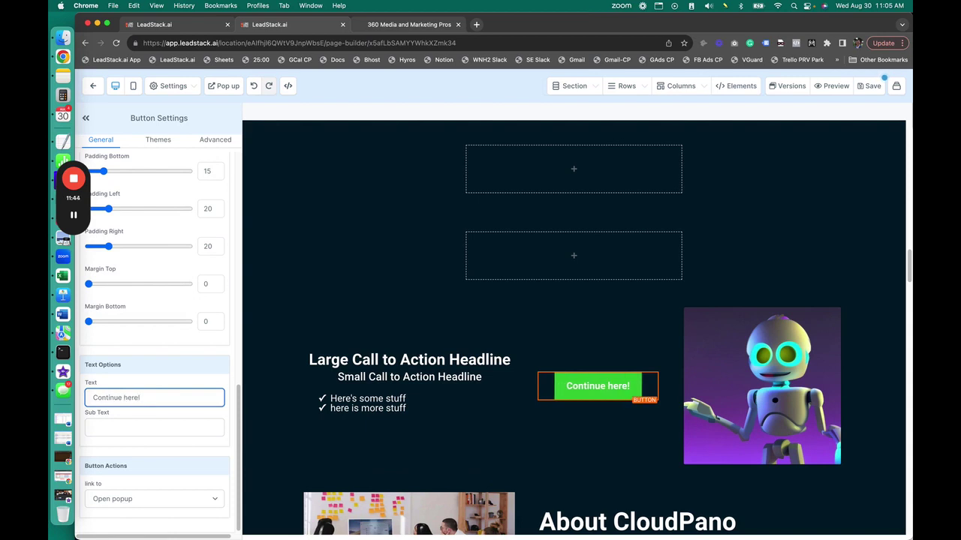
pyautogui.click(139, 427)
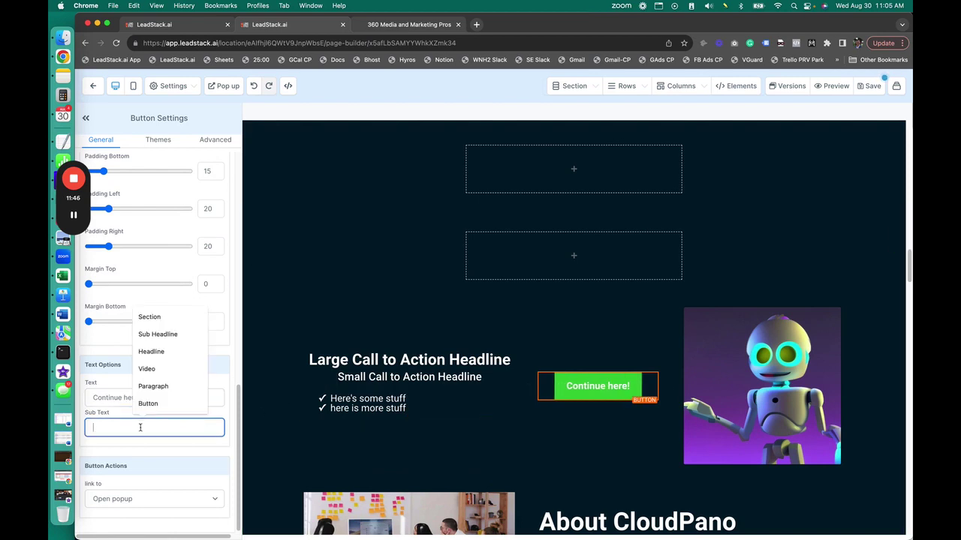
pyautogui.write('Check our pricing')
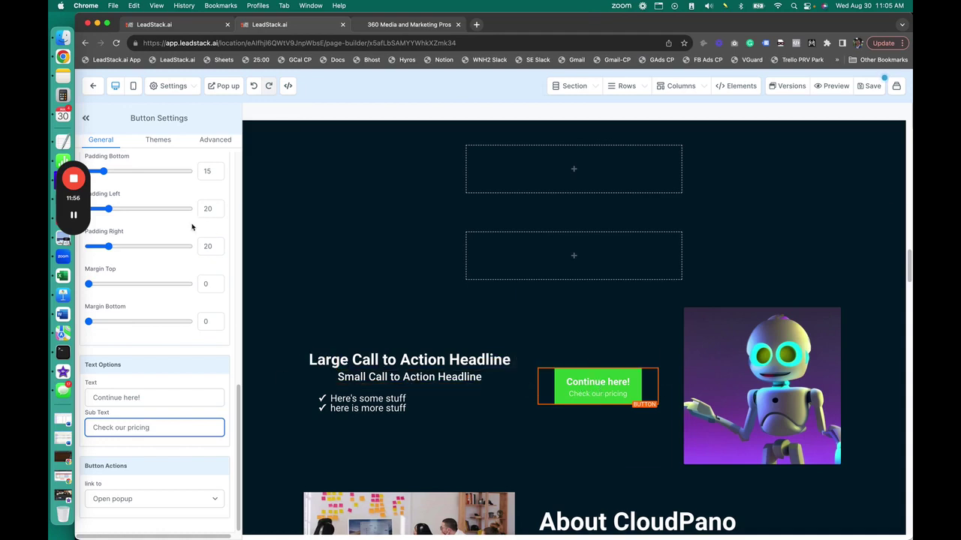
# Apply the orange theme to the CTA button.
pyautogui.scroll(2, 177, 218)
pyautogui.click(166, 142)
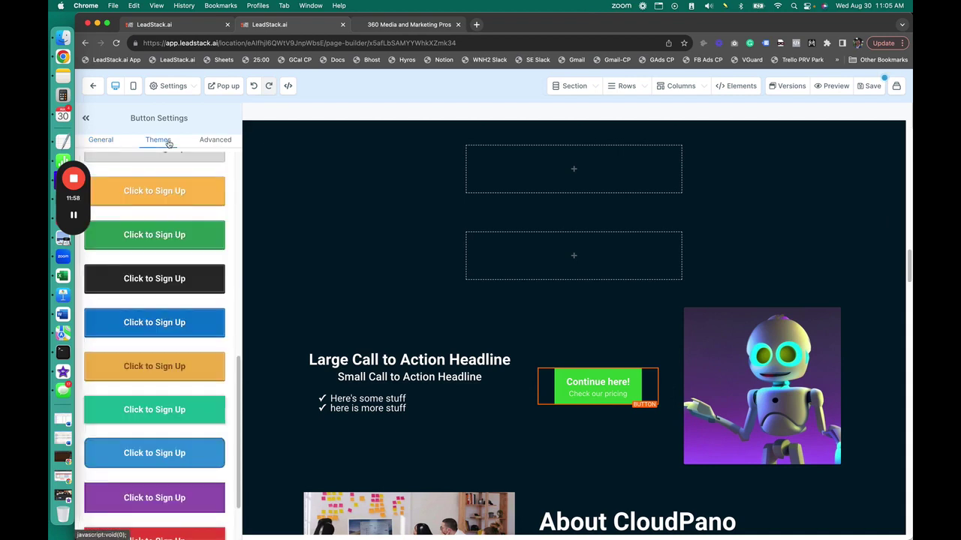
pyautogui.scroll(3, 188, 353)
pyautogui.scroll(2, 177, 370)
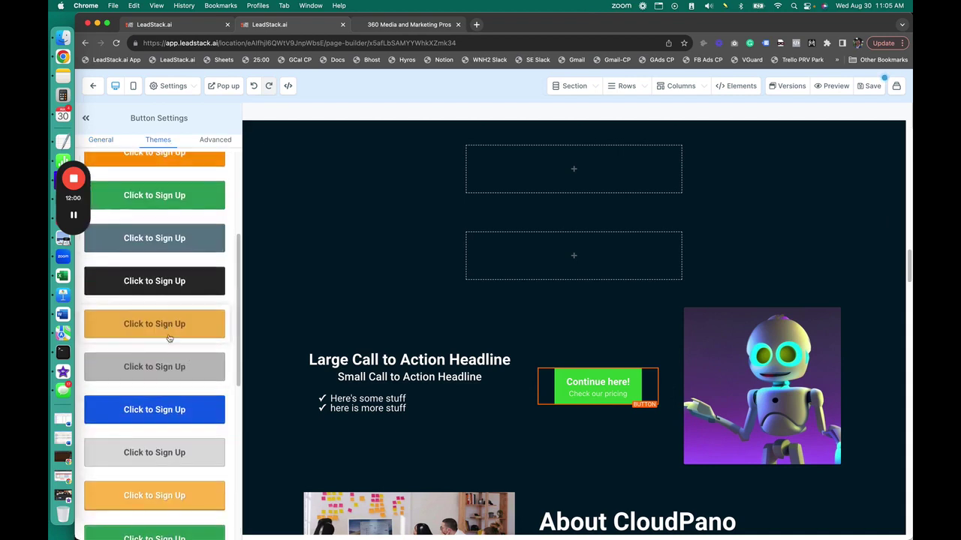
pyautogui.click(182, 487)
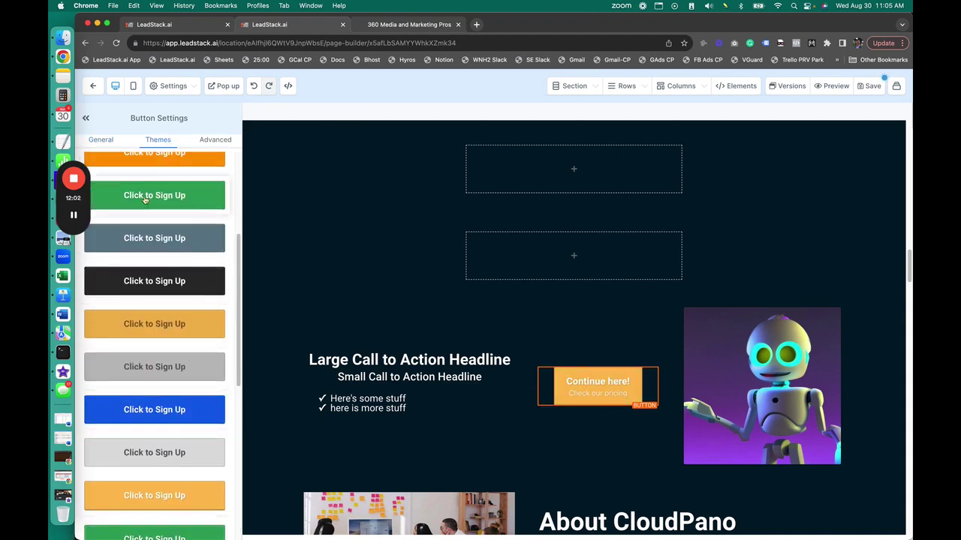
pyautogui.click(101, 140)
pyautogui.scroll(-2, 154, 420)
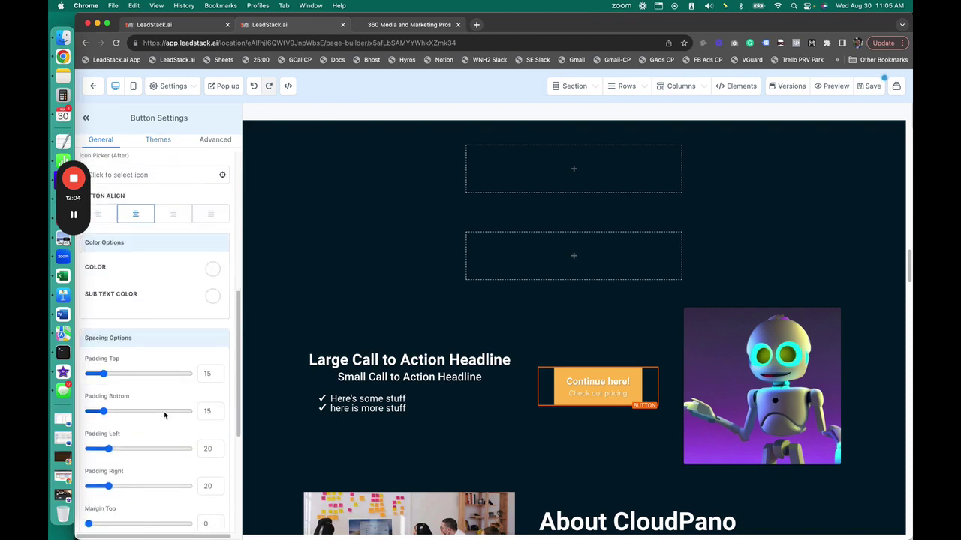
# Set the button's desktop font size to 35 and resize the columns to fit it.
pyautogui.scroll(-2, 159, 418)
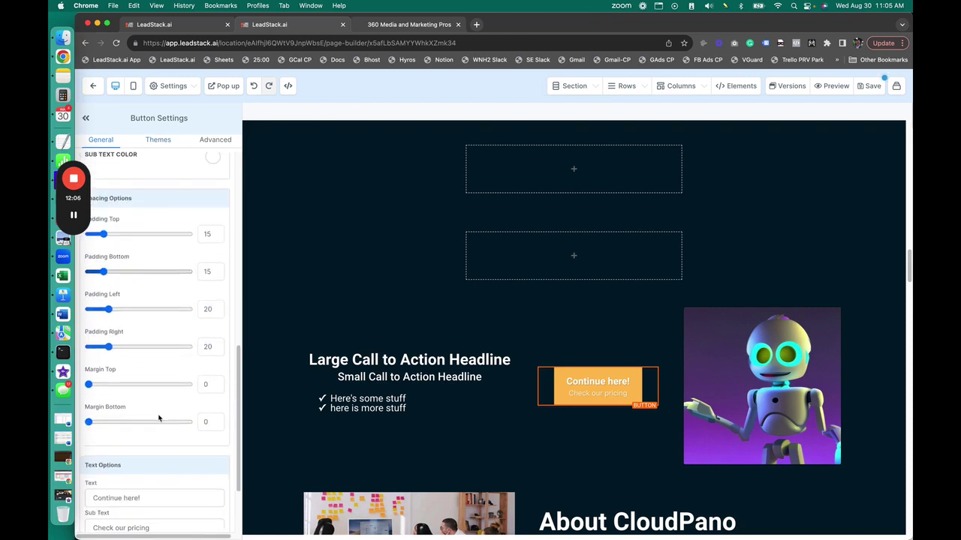
pyautogui.scroll(-1, 161, 428)
pyautogui.scroll(2, 160, 428)
pyautogui.scroll(3, 160, 427)
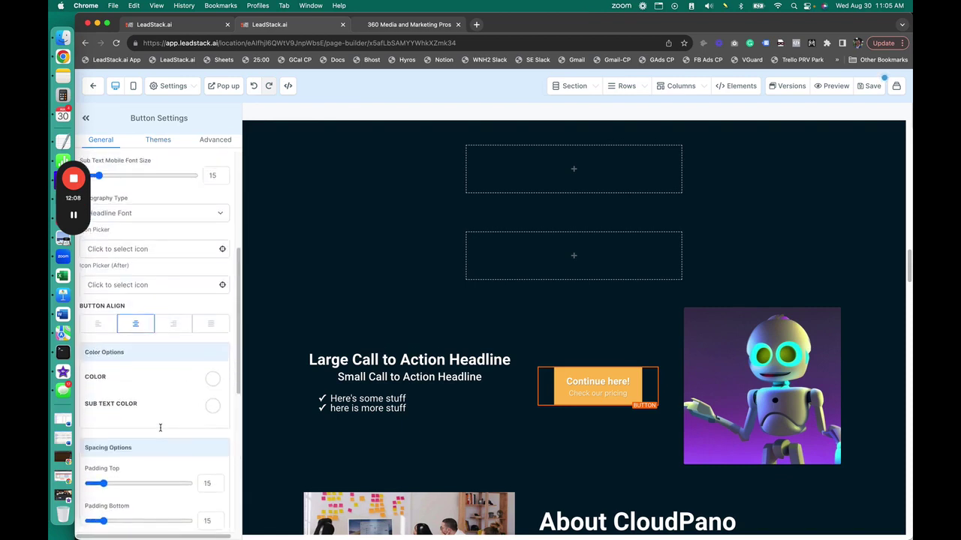
pyautogui.scroll(3, 151, 249)
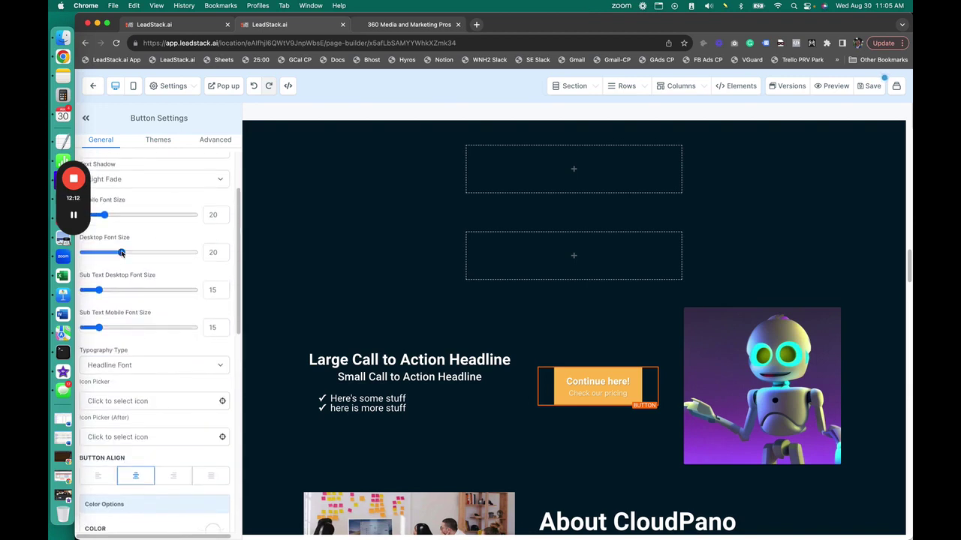
pyautogui.moveTo(118, 253); pyautogui.dragTo(121, 253)
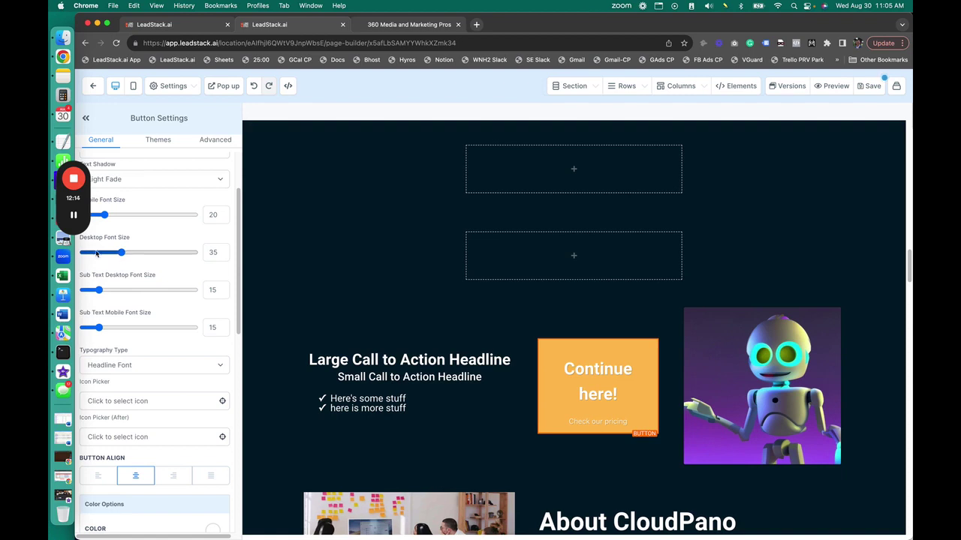
pyautogui.moveTo(599, 383)
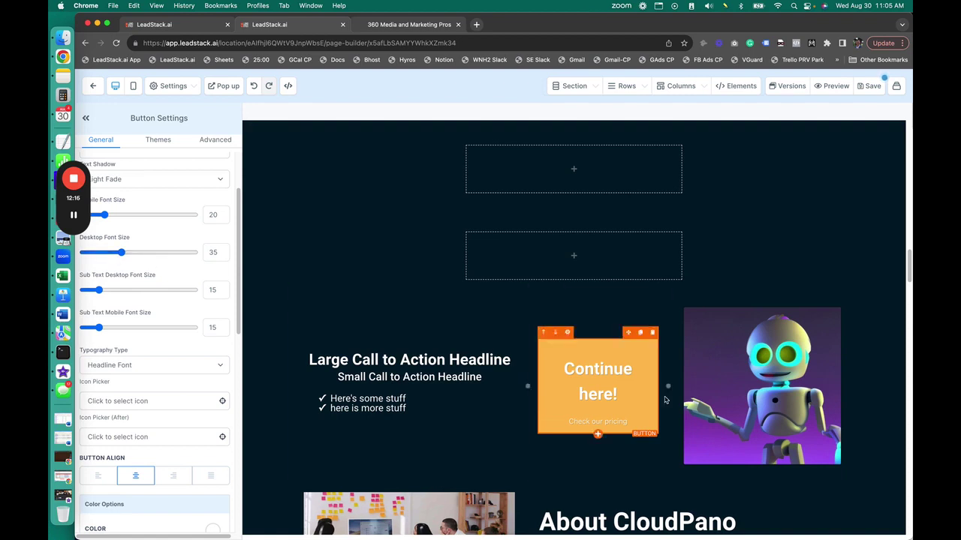
pyautogui.moveTo(529, 386); pyautogui.dragTo(476, 386)
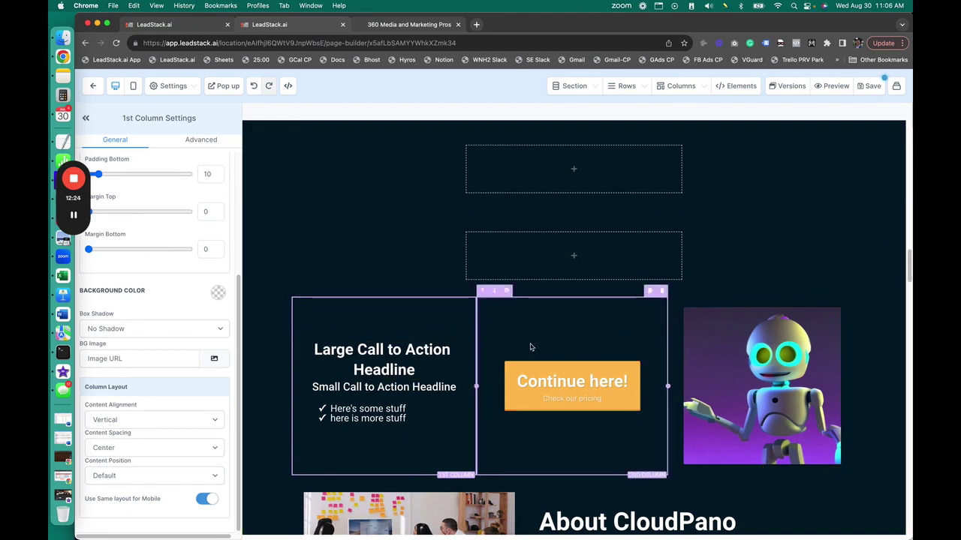
# On the Continue here! button, try the Website URL, Scroll to element and Email address link actions.
pyautogui.click(596, 389)
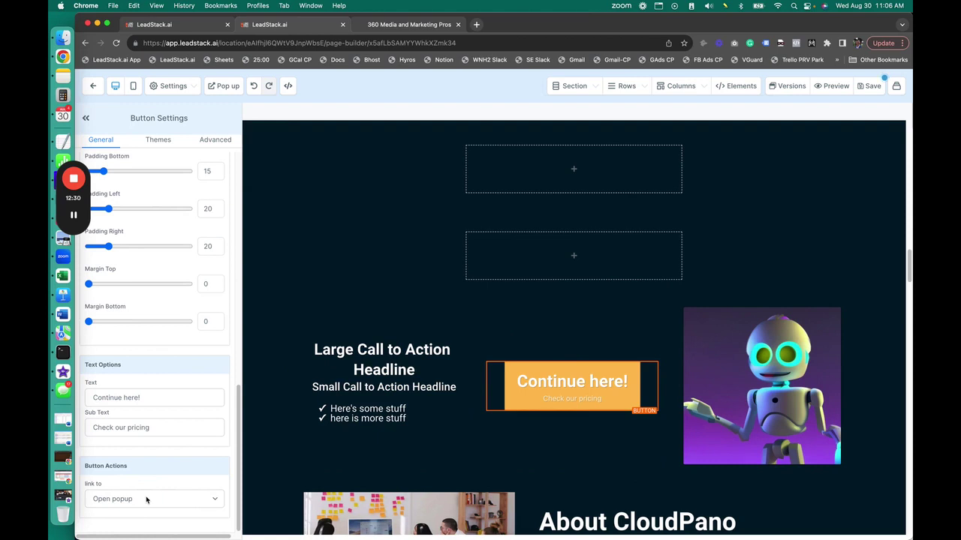
pyautogui.click(146, 501)
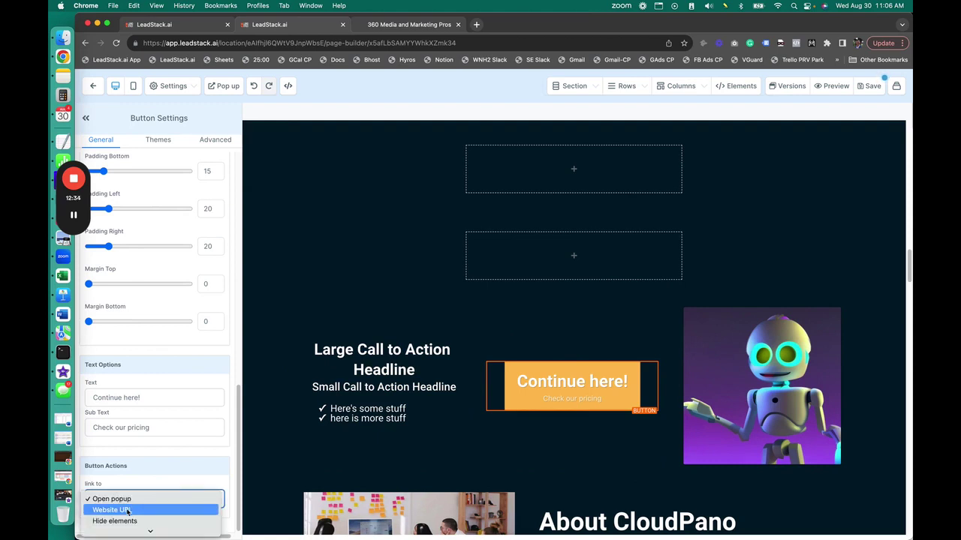
pyautogui.click(128, 510)
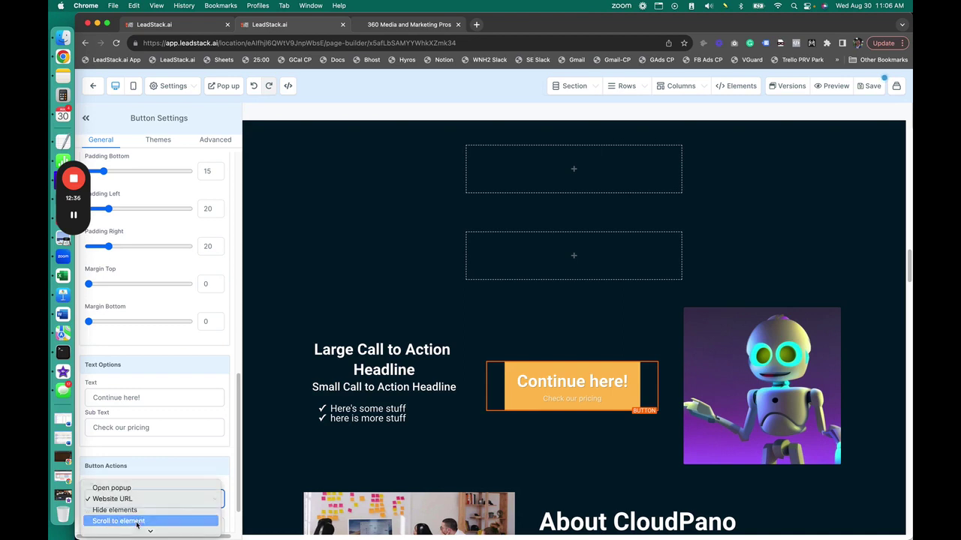
pyautogui.click(146, 519)
pyautogui.click(154, 499)
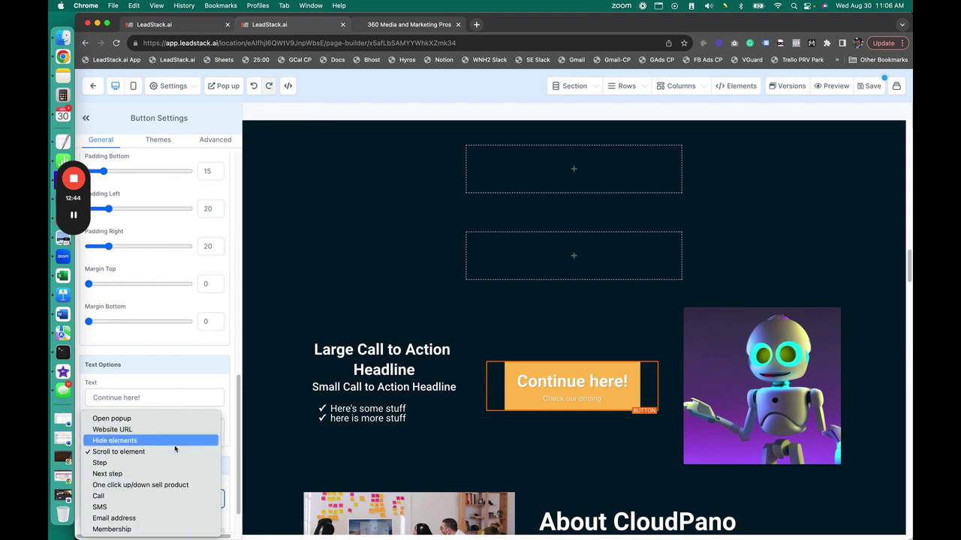
pyautogui.click(177, 517)
# Set the button's link action back to Open popup and save the page.
pyautogui.scroll(-1, 183, 488)
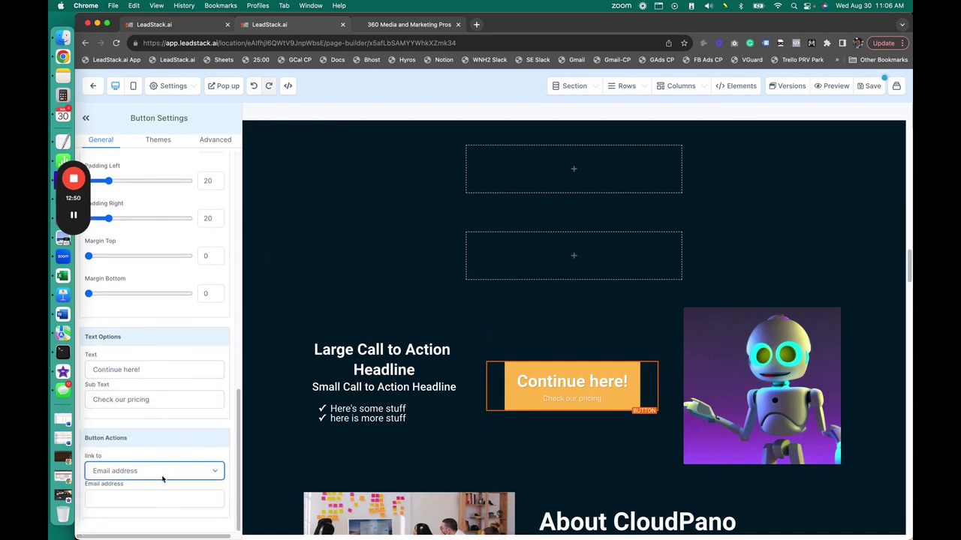
pyautogui.click(169, 473)
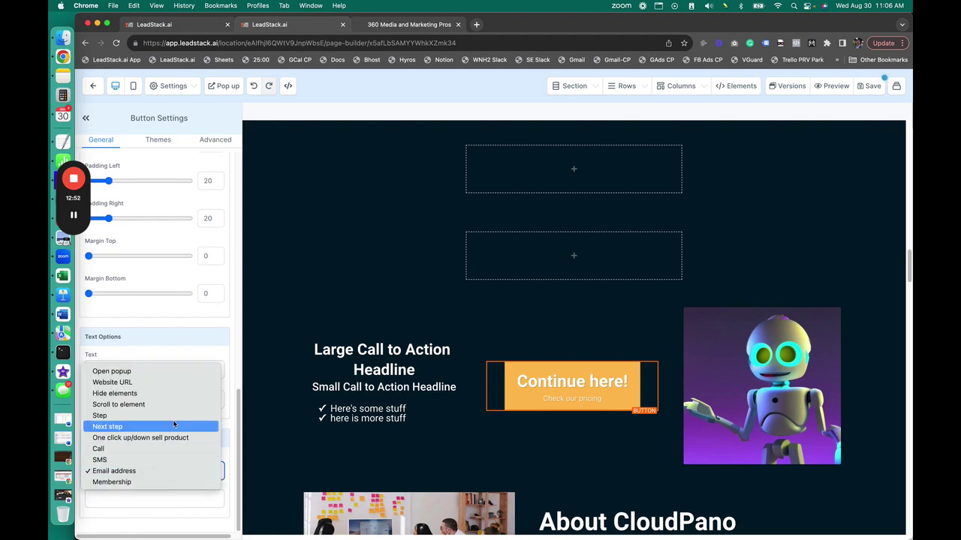
pyautogui.click(180, 371)
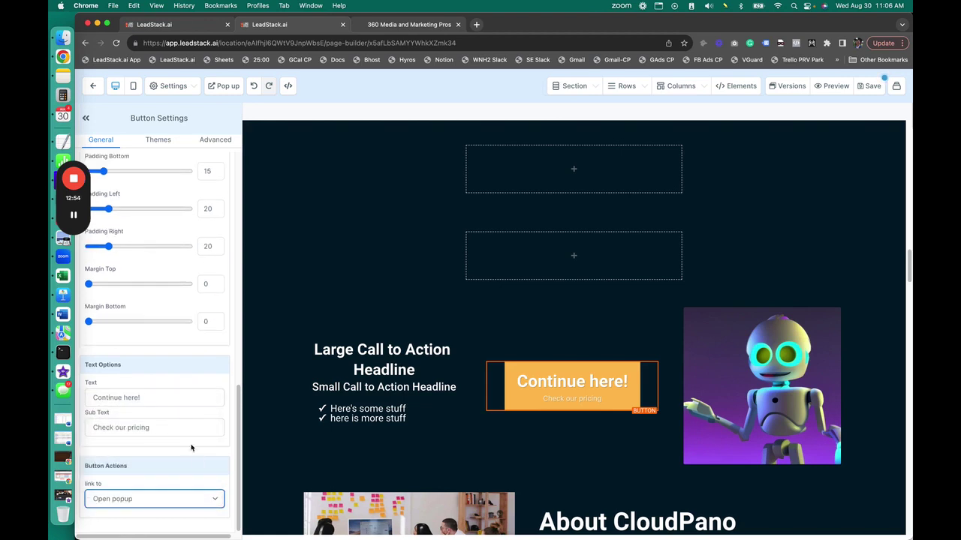
pyautogui.click(873, 88)
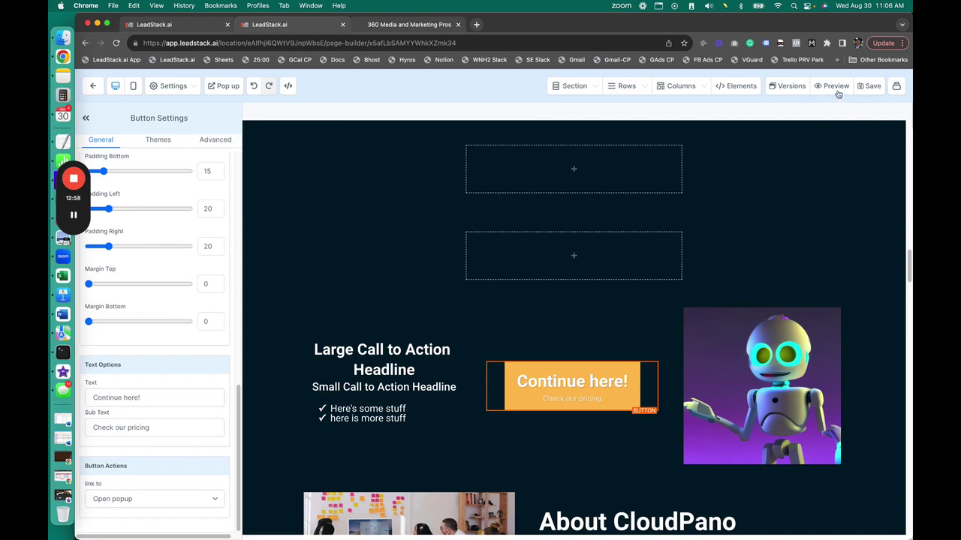
# Preview the funnel page, dismiss the pricing popup, and scroll through the page.
pyautogui.click(836, 86)
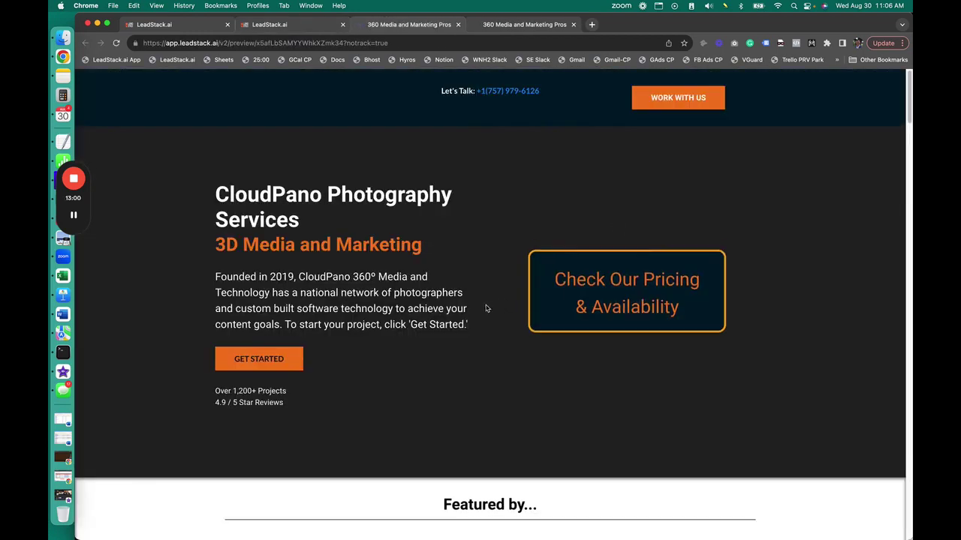
pyautogui.scroll(-3, 175, 357)
pyautogui.scroll(-3, 176, 357)
pyautogui.scroll(-3, 176, 347)
pyautogui.click(654, 145)
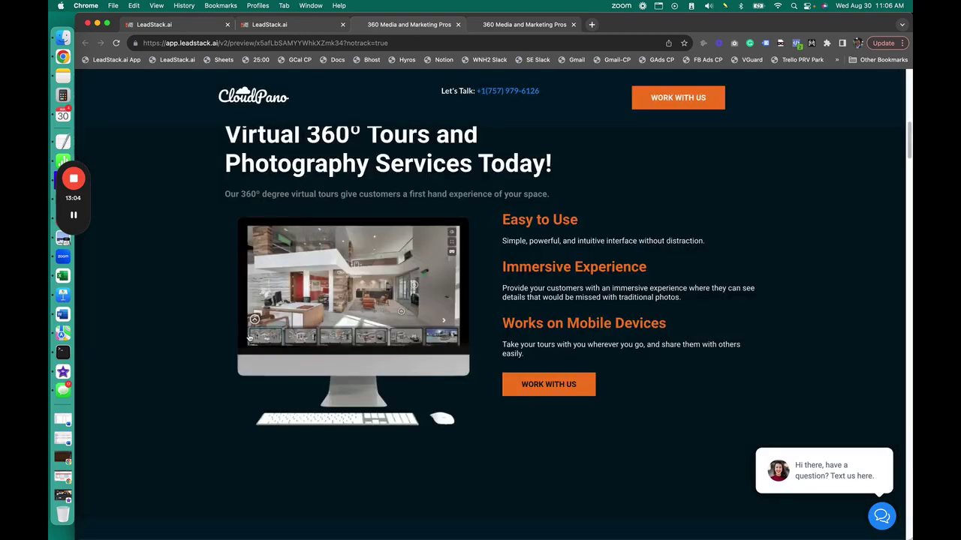
pyautogui.scroll(-3, 248, 334)
pyautogui.scroll(-4, 246, 328)
pyautogui.scroll(4, 248, 330)
pyautogui.scroll(-2, 255, 331)
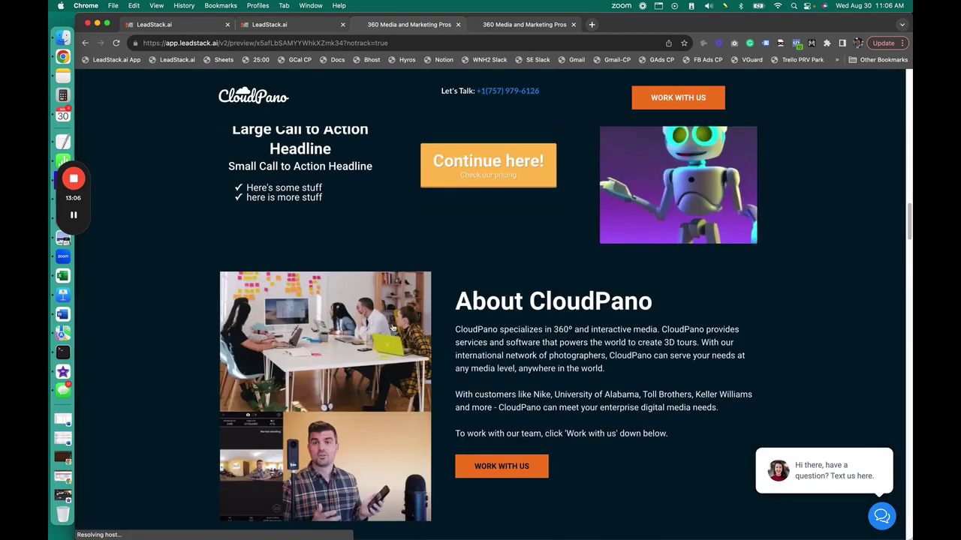
pyautogui.scroll(2, 263, 334)
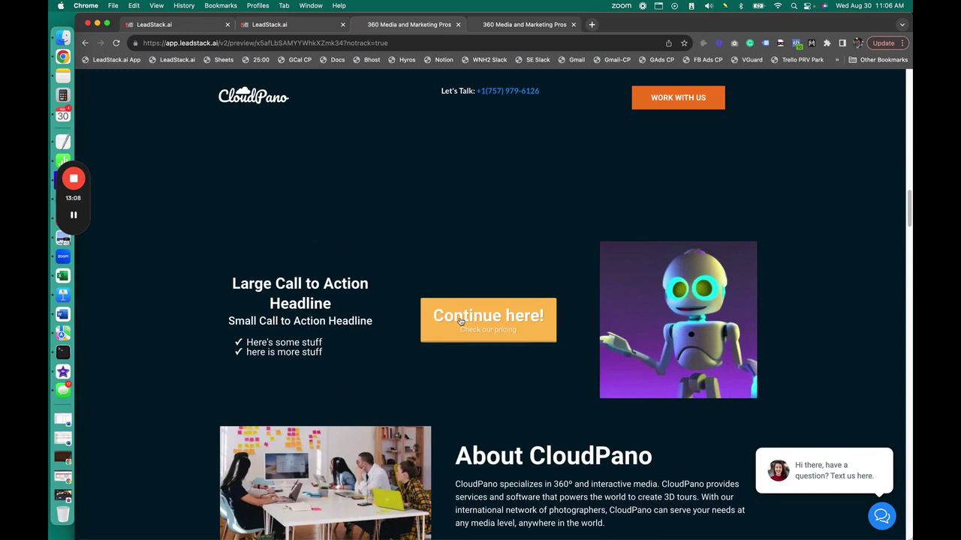
# Check that Continue here!, Work With Us and Get Started each open the pricing popup.
pyautogui.click(495, 322)
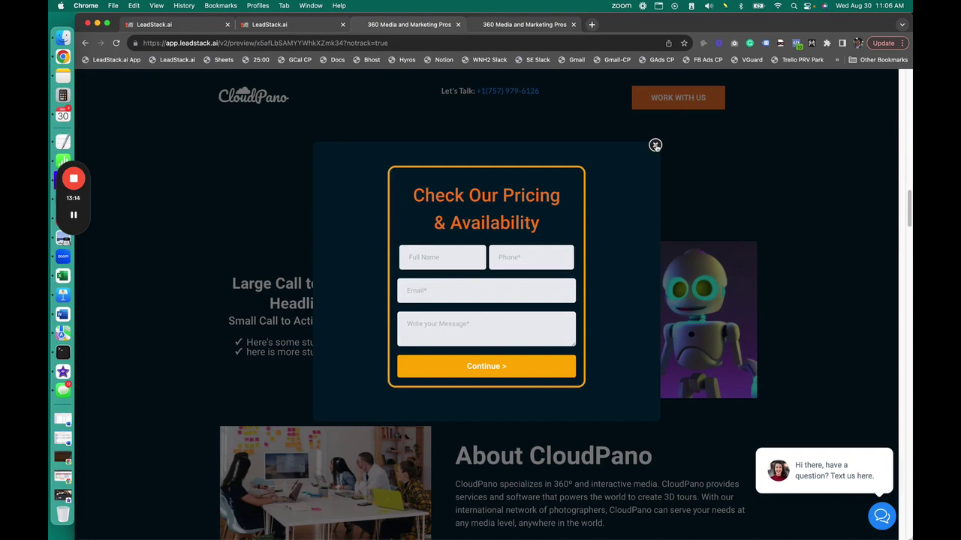
pyautogui.click(656, 145)
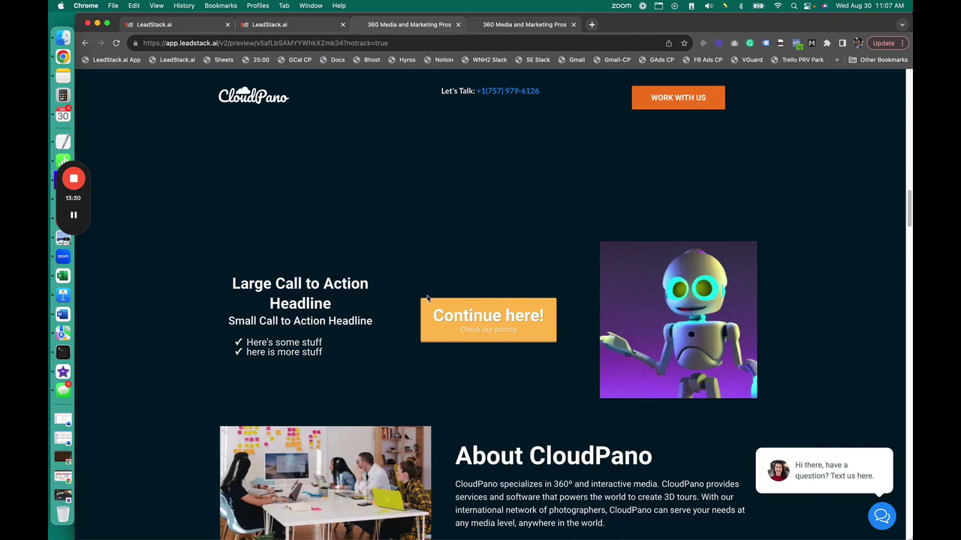
pyautogui.click(676, 105)
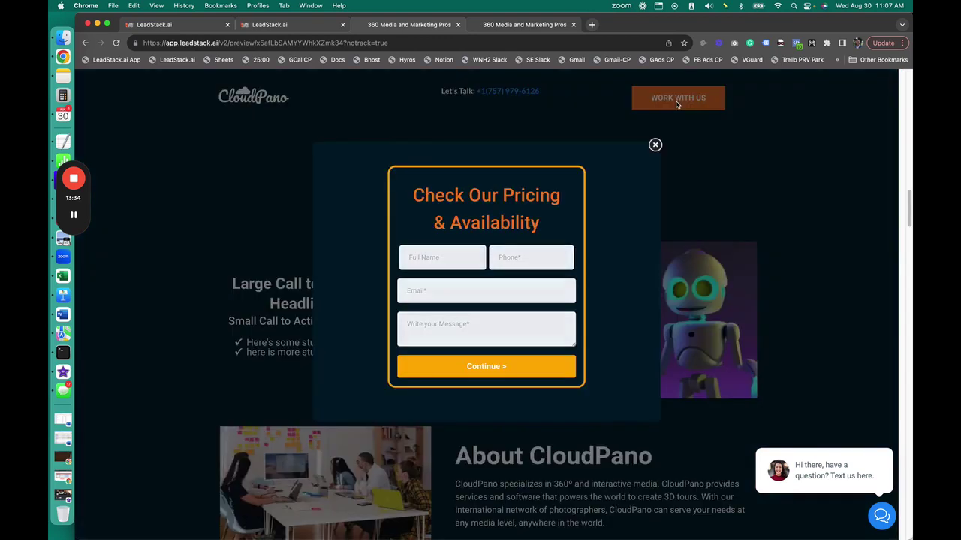
pyautogui.click(655, 146)
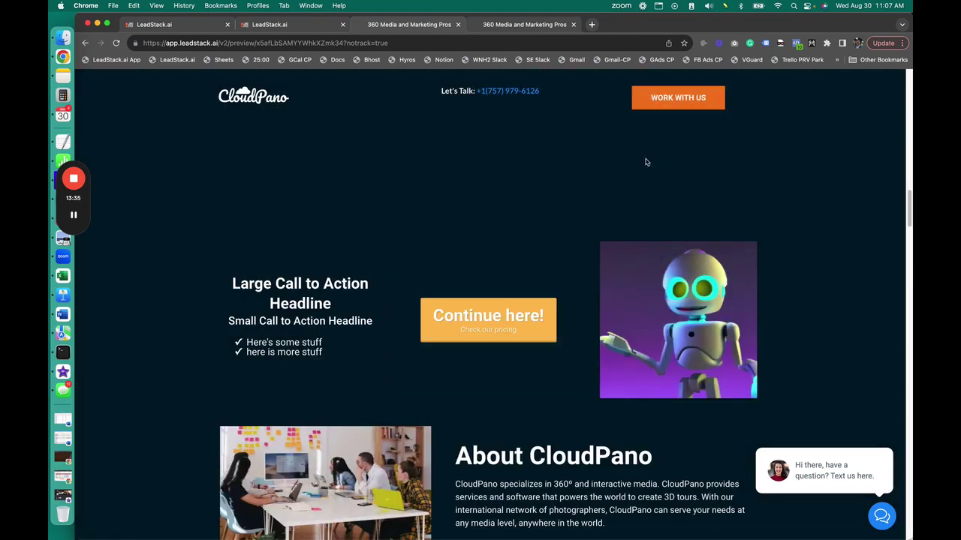
pyautogui.click(505, 319)
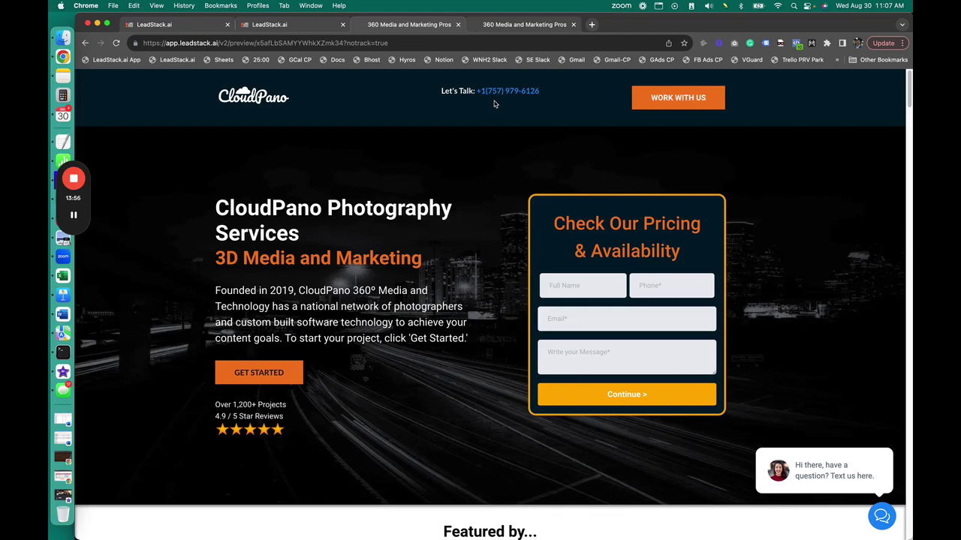
pyautogui.click(253, 374)
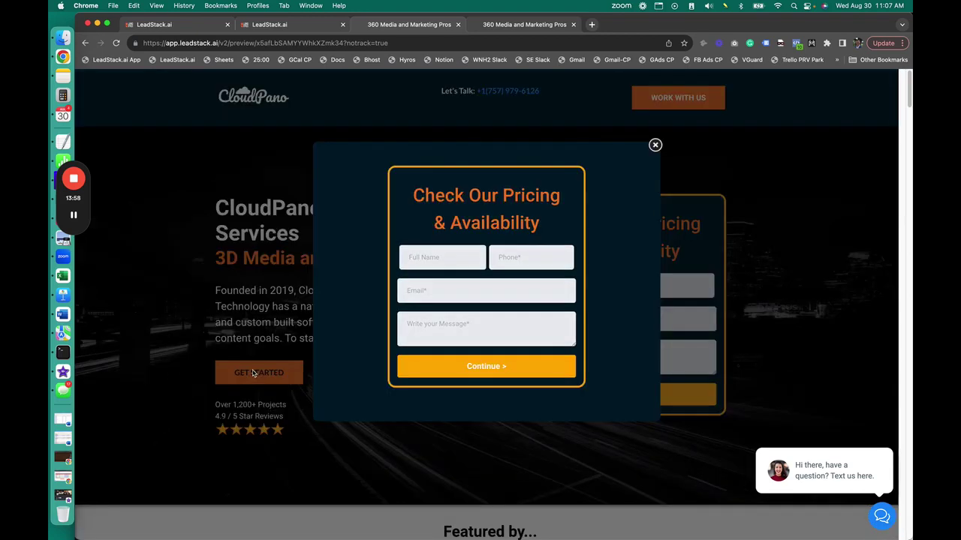
# Close the pricing popup and scroll the preview down to the Lets work together form and footer.
pyautogui.click(655, 145)
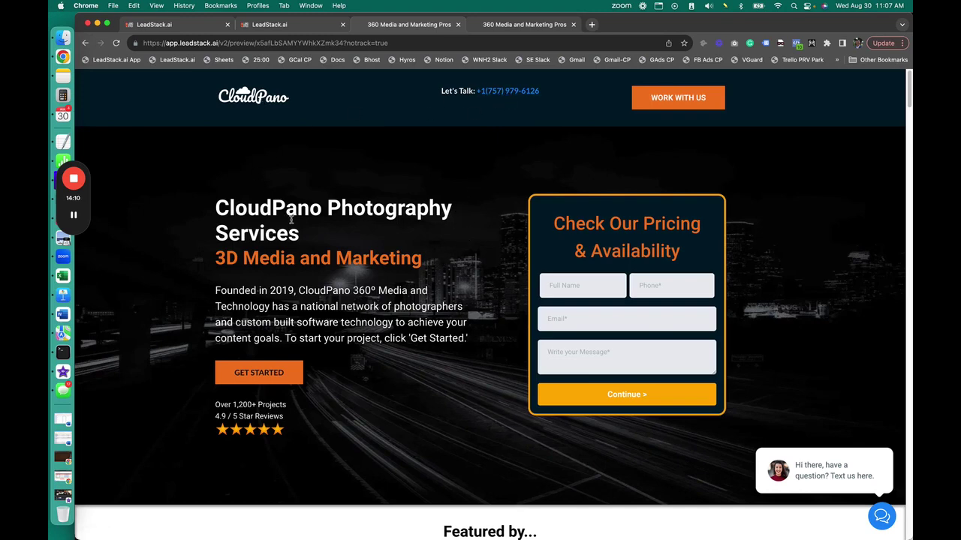
pyautogui.scroll(-3, 334, 255)
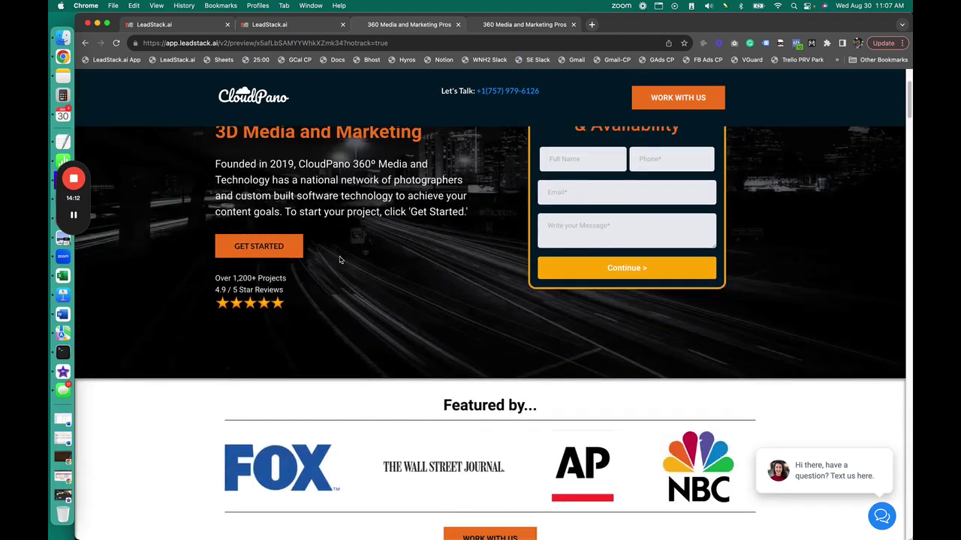
pyautogui.scroll(-7, 332, 253)
pyautogui.scroll(-3, 332, 253)
pyautogui.scroll(-1, 360, 255)
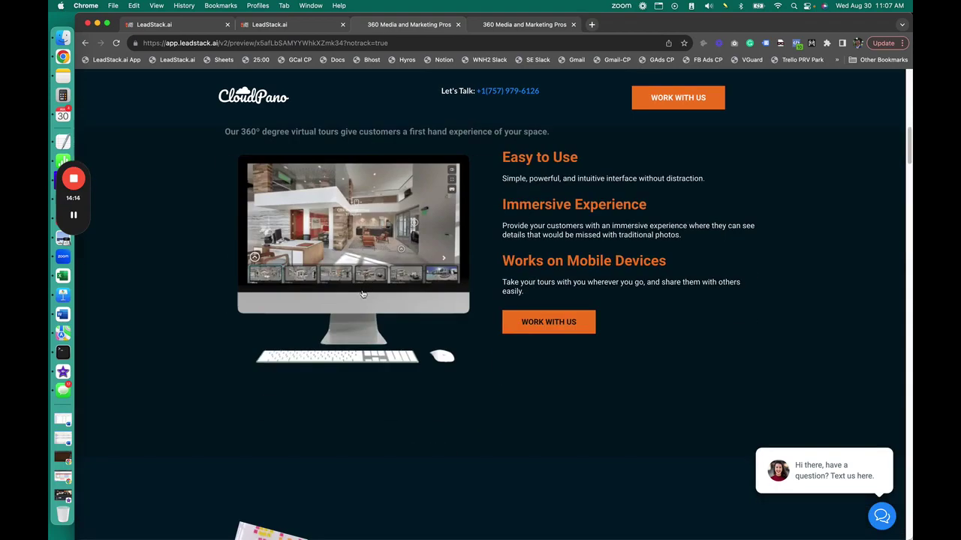
pyautogui.scroll(-5, 439, 362)
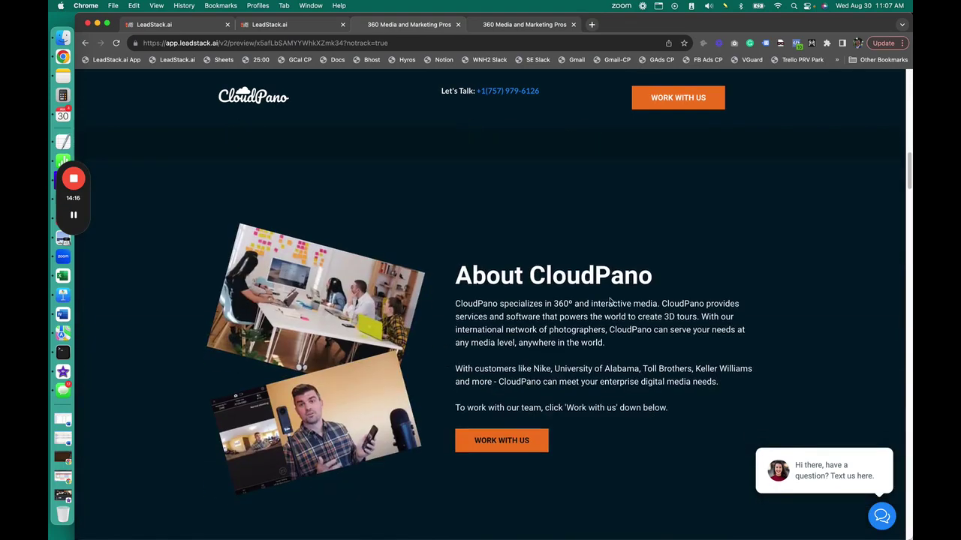
pyautogui.scroll(-2, 608, 286)
pyautogui.scroll(-2, 608, 285)
pyautogui.scroll(-2, 609, 288)
pyautogui.scroll(-5, 608, 277)
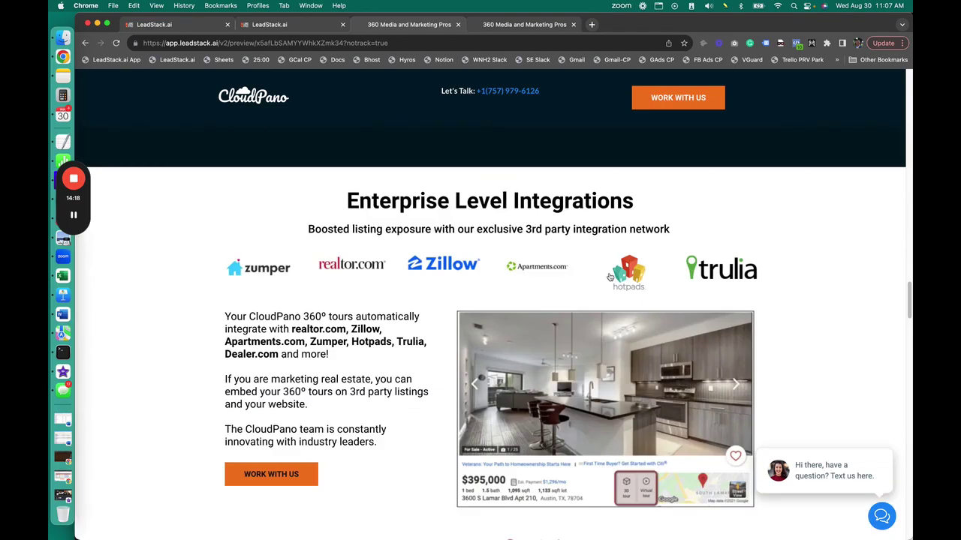
pyautogui.scroll(-5, 565, 288)
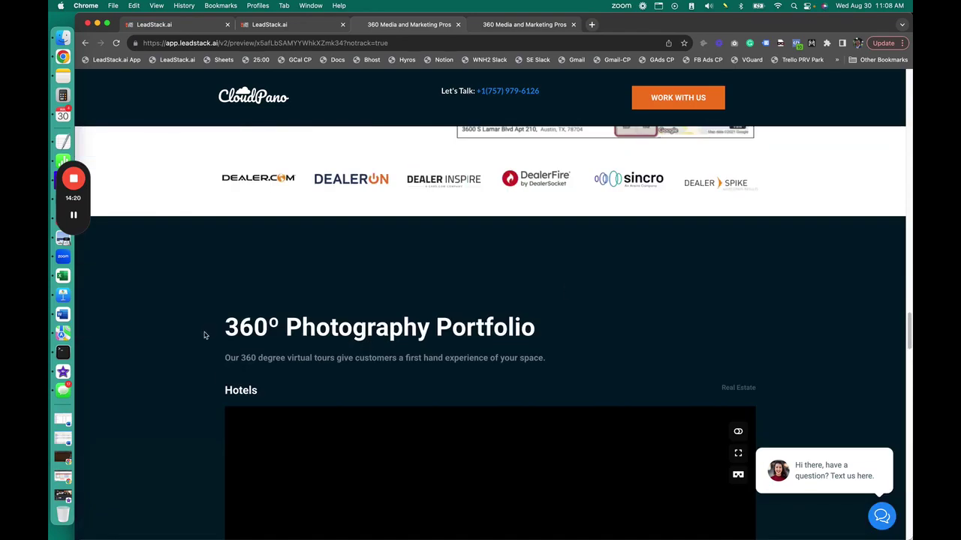
pyautogui.scroll(-5, 200, 314)
pyautogui.scroll(-5, 201, 314)
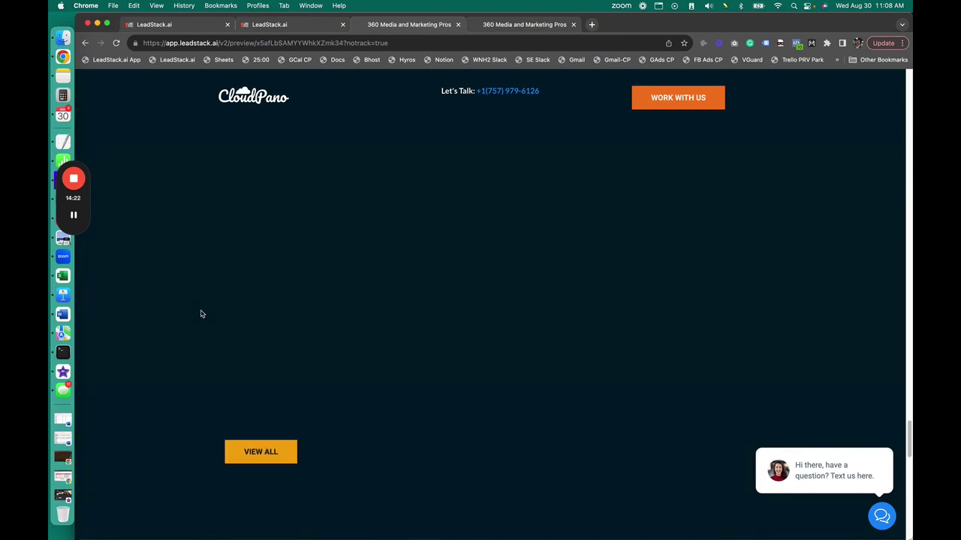
pyautogui.scroll(-2, 200, 314)
pyautogui.scroll(-3, 201, 313)
pyautogui.scroll(-2, 201, 314)
pyautogui.scroll(-2, 201, 318)
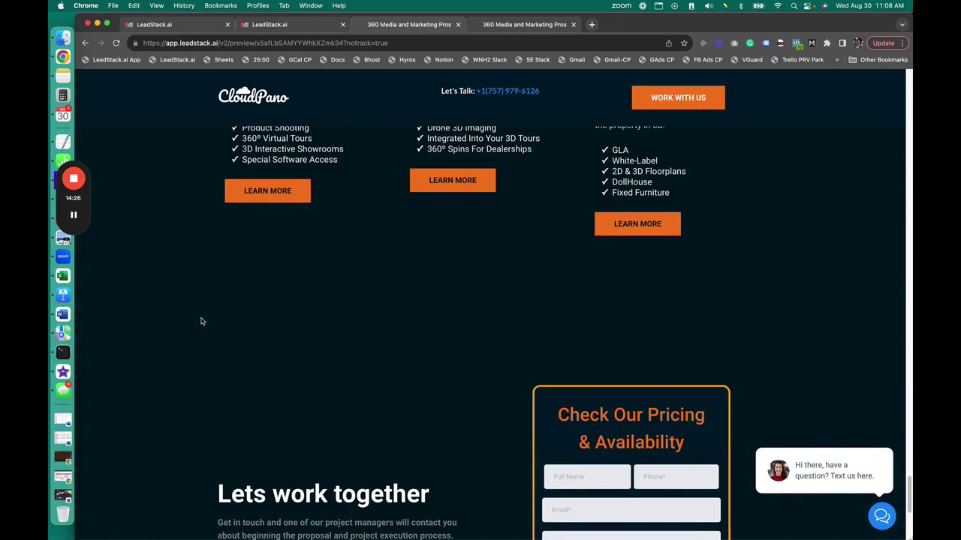
pyautogui.scroll(-4, 206, 329)
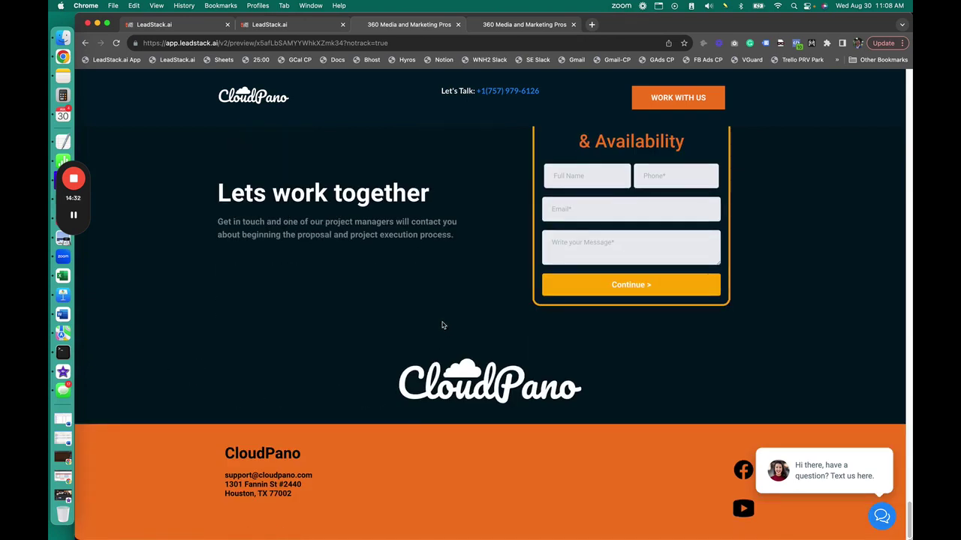
# Back in the LeadStack tab, view the Thank you funnel step, then return to Home.
pyautogui.click(192, 24)
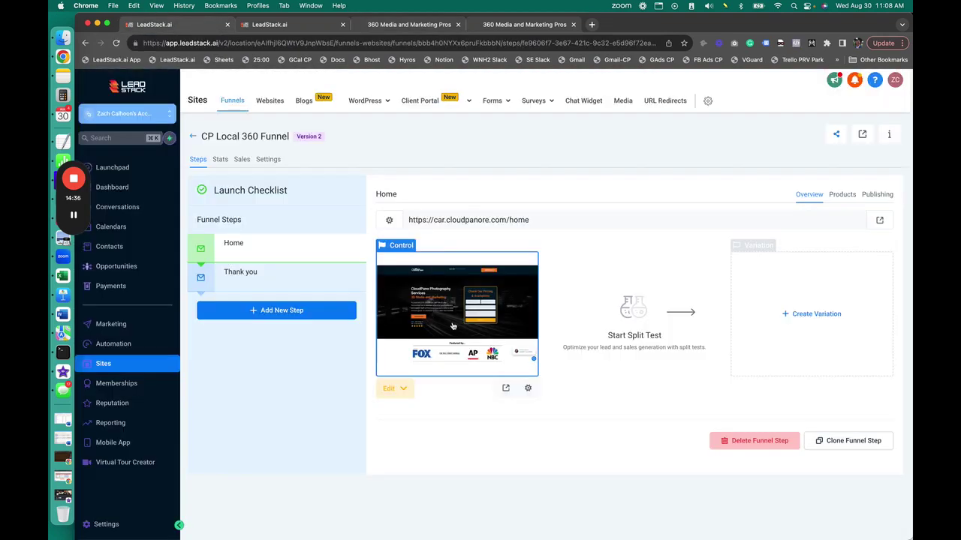
pyautogui.click(275, 287)
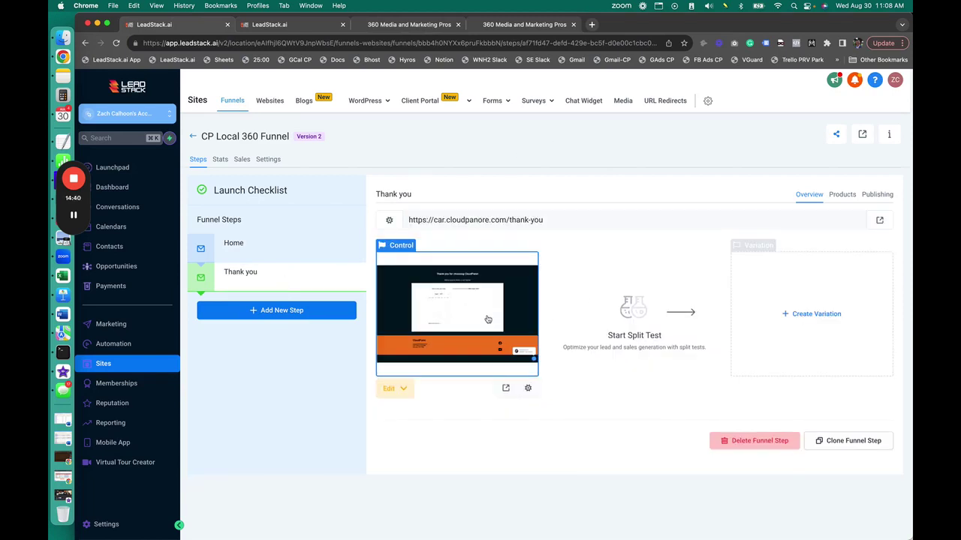
pyautogui.click(282, 253)
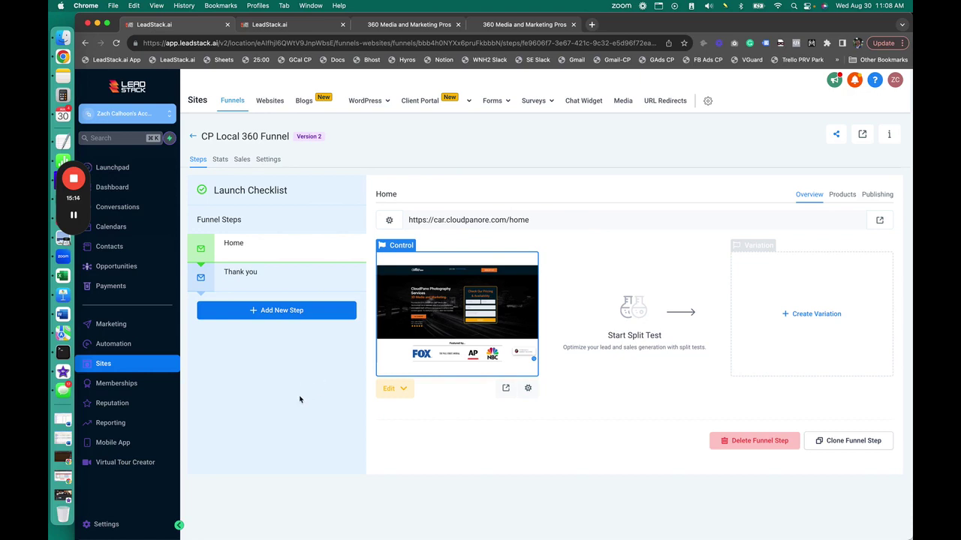
# From the Funnels list, look into Auto Dealers, go back, and start a New Funnel.
pyautogui.click(192, 136)
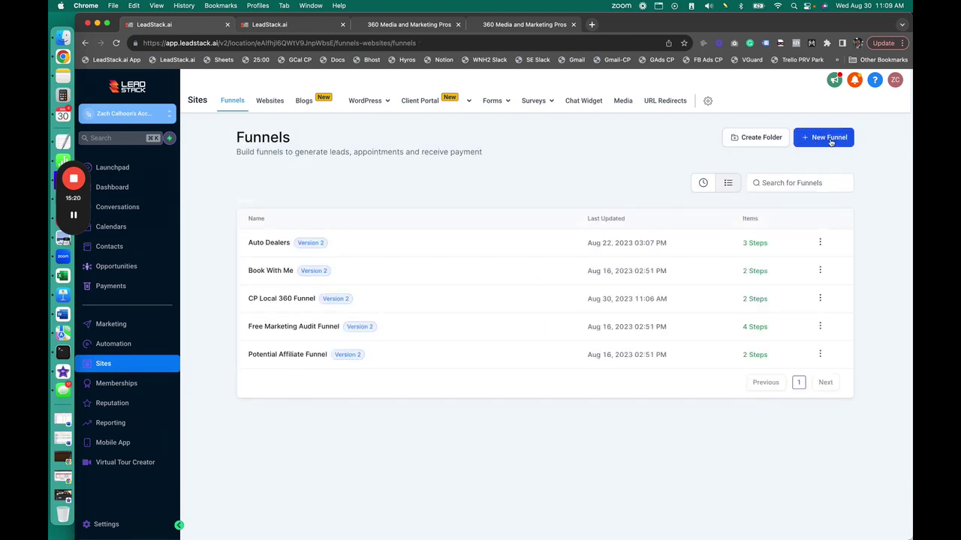
pyautogui.click(276, 244)
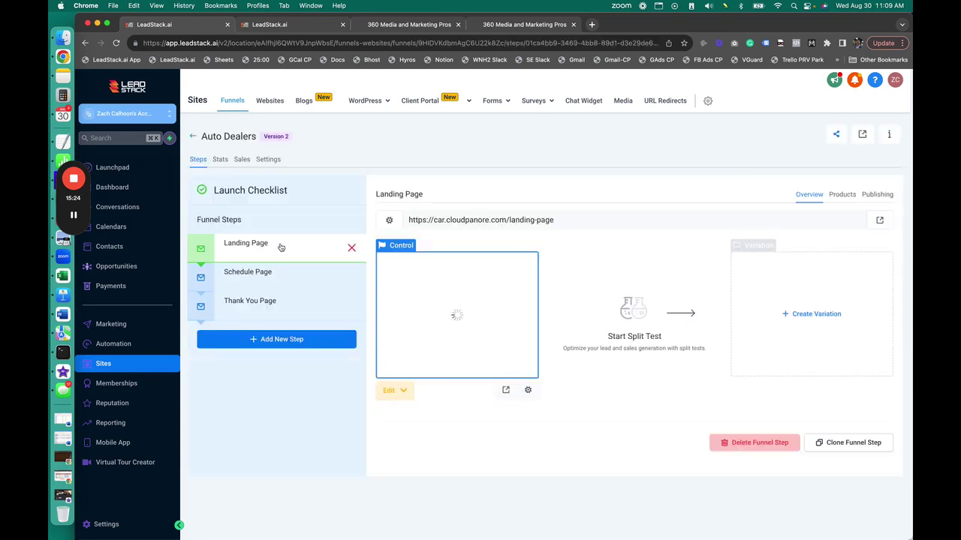
pyautogui.click(193, 136)
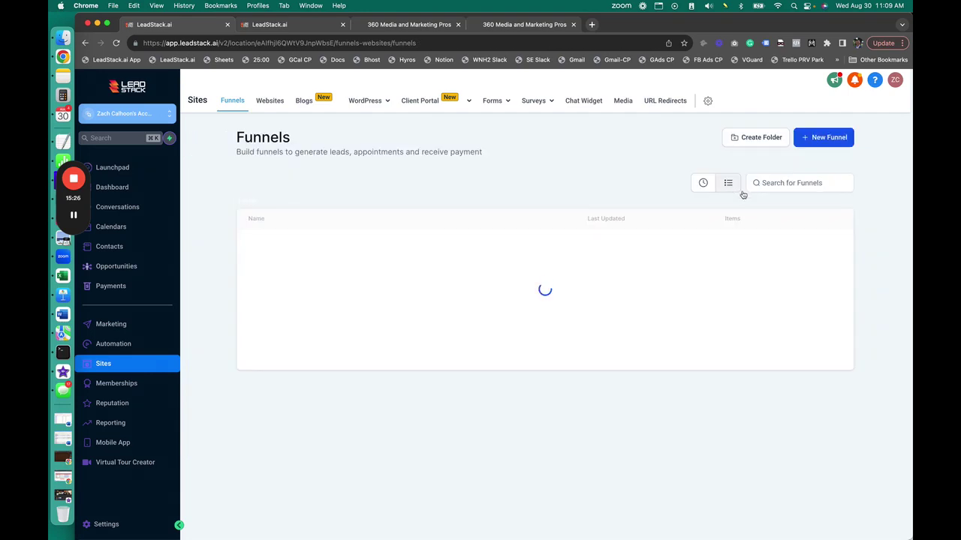
pyautogui.click(821, 137)
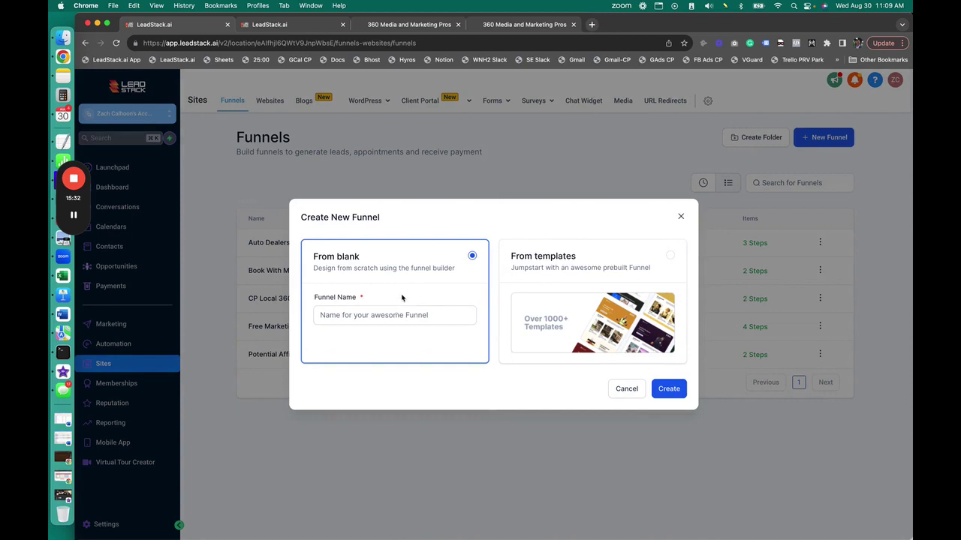
# Choose From templates and continue to the Template Library.
pyautogui.click(631, 319)
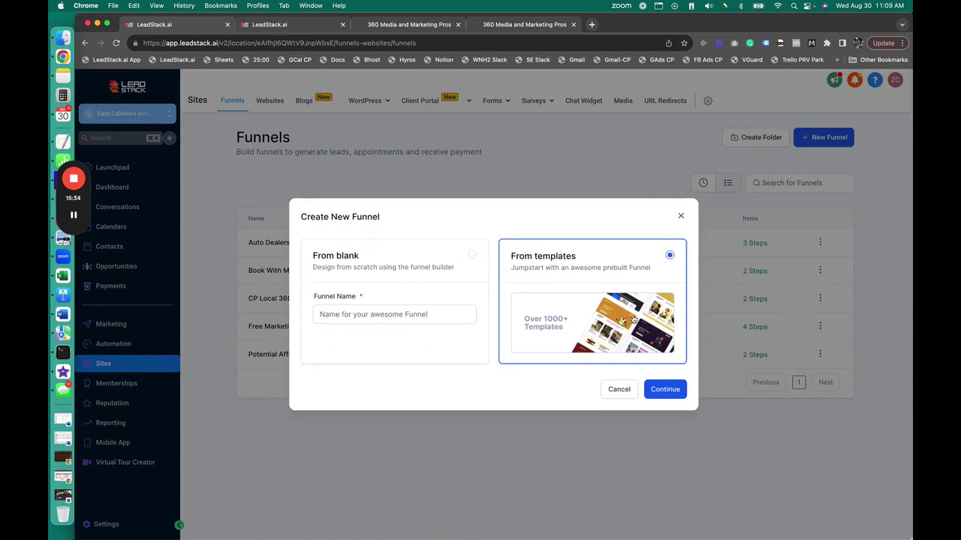
pyautogui.click(675, 395)
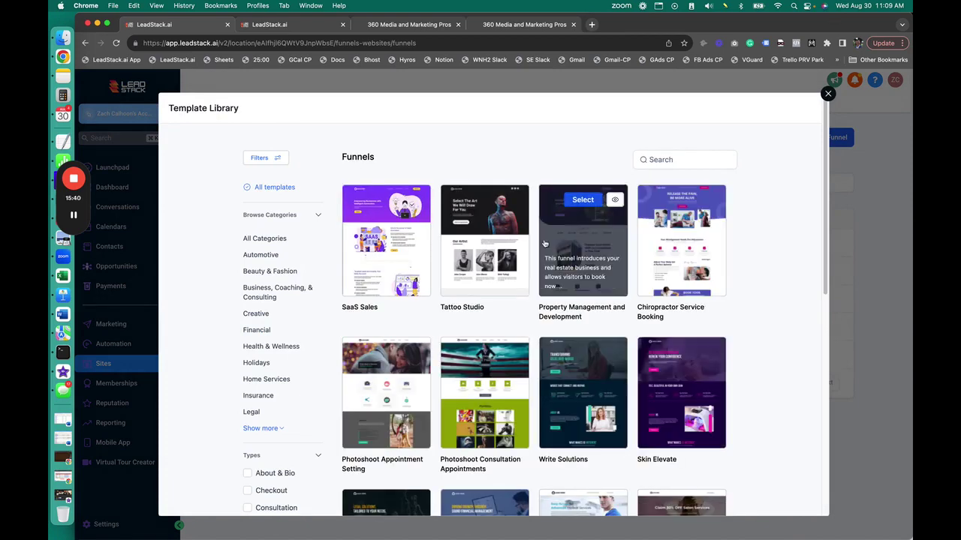
# Filter the templates to Health & Wellness and preview Gym For Women.
pyautogui.click(282, 347)
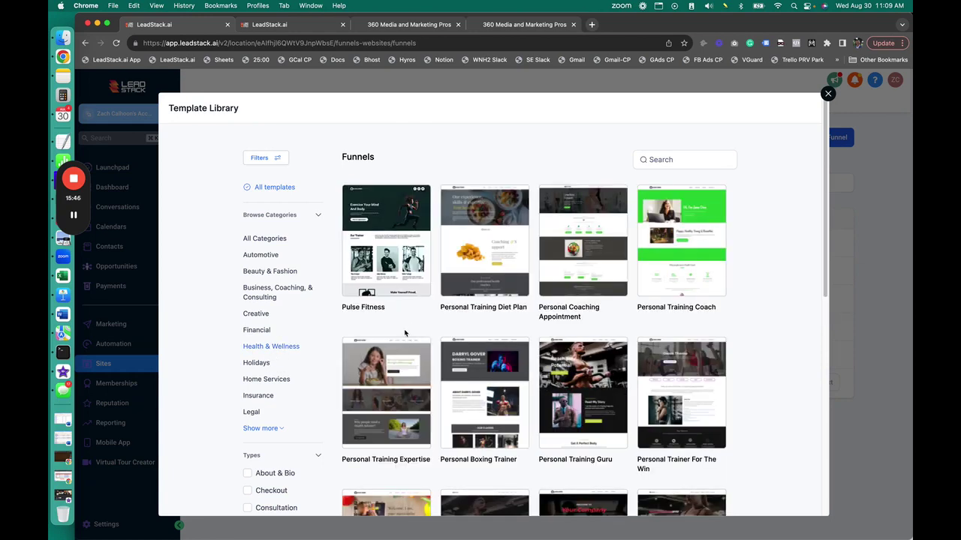
pyautogui.scroll(-5, 410, 329)
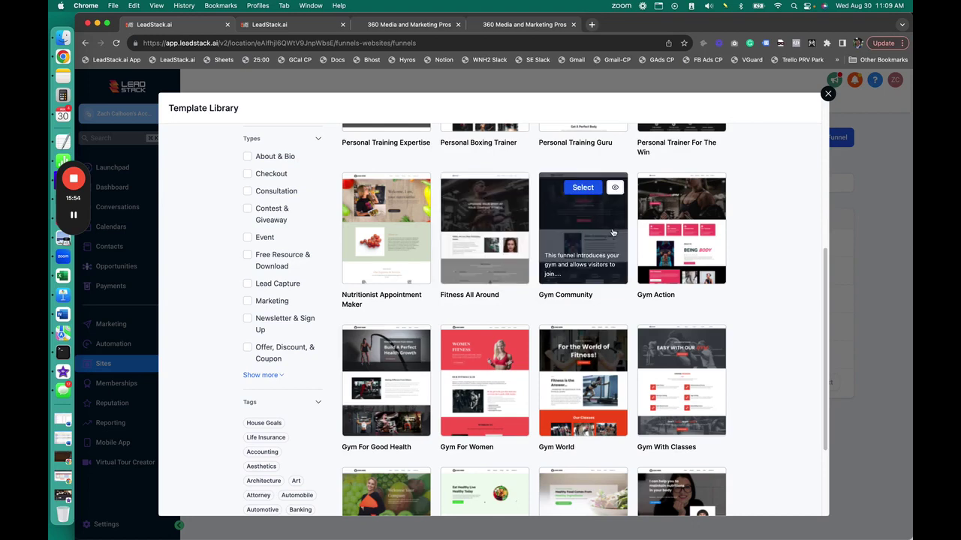
pyautogui.moveTo(484, 381)
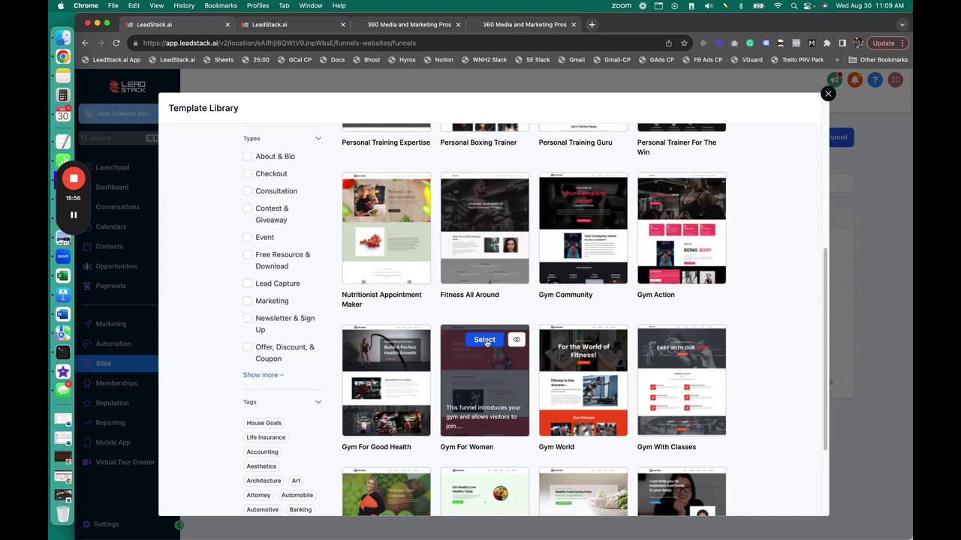
pyautogui.click(486, 342)
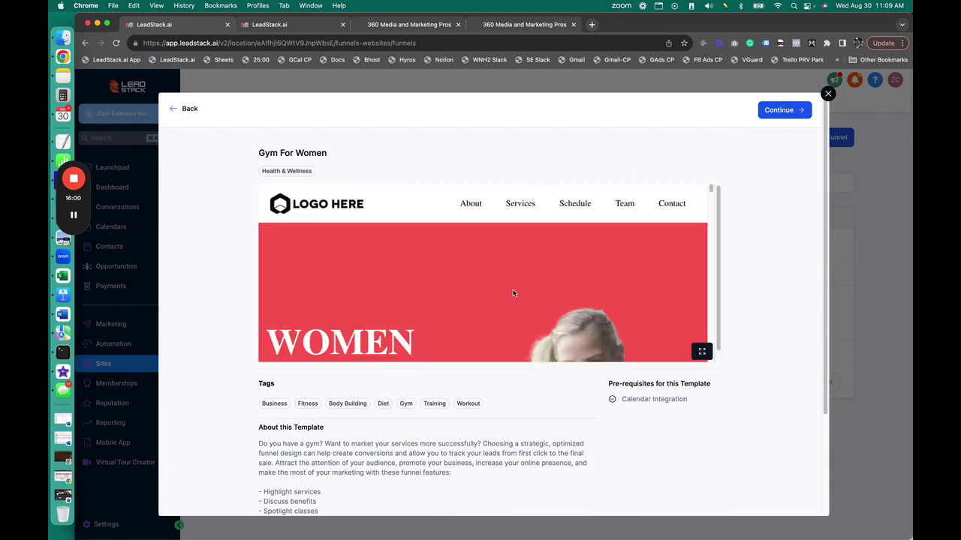
# Scroll through the Gym For Women preview, then go back to the template grid.
pyautogui.scroll(-2, 517, 287)
pyautogui.scroll(-5, 516, 283)
pyautogui.scroll(-5, 516, 283)
pyautogui.scroll(-5, 517, 283)
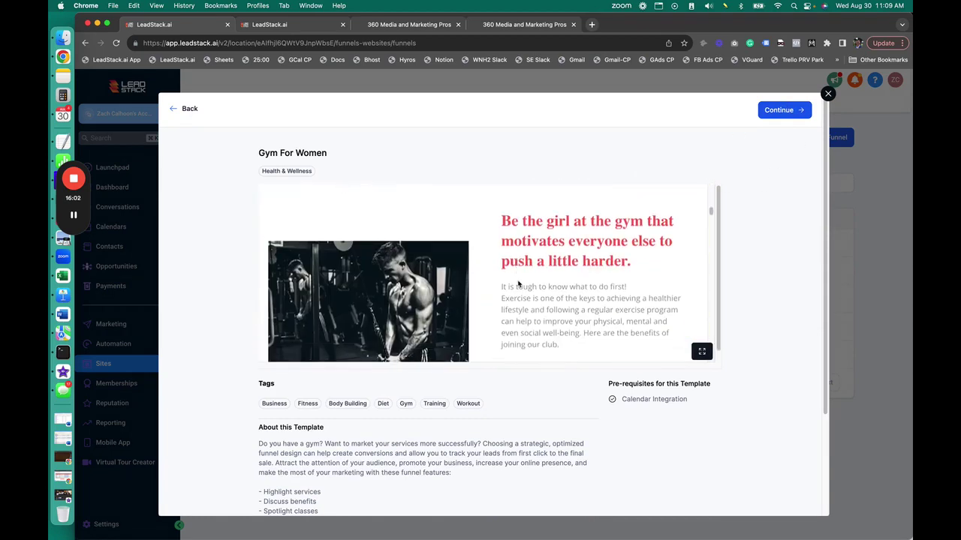
pyautogui.scroll(-5, 518, 284)
pyautogui.scroll(-5, 517, 284)
pyautogui.scroll(-5, 518, 284)
pyautogui.scroll(-5, 518, 284)
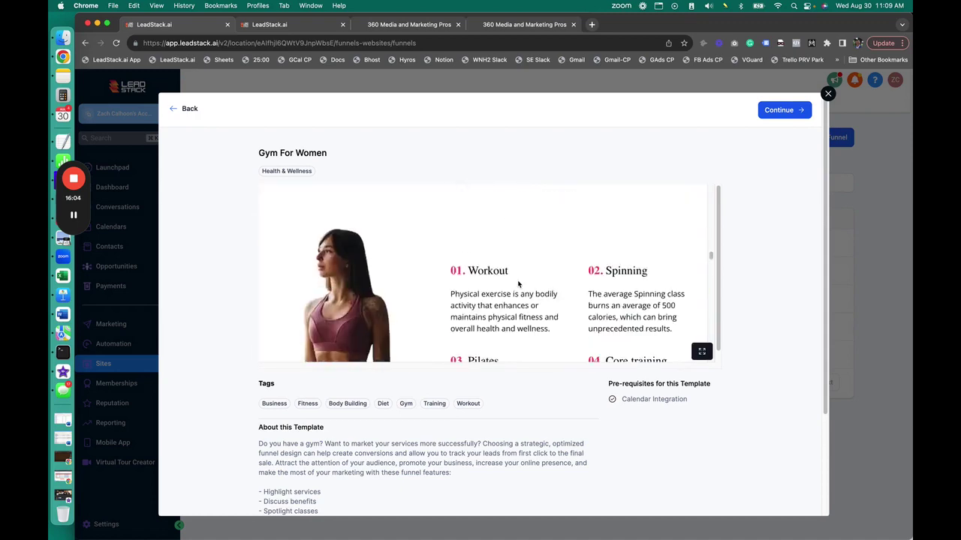
pyautogui.scroll(-3, 520, 284)
pyautogui.scroll(-3, 520, 284)
pyautogui.scroll(-3, 519, 283)
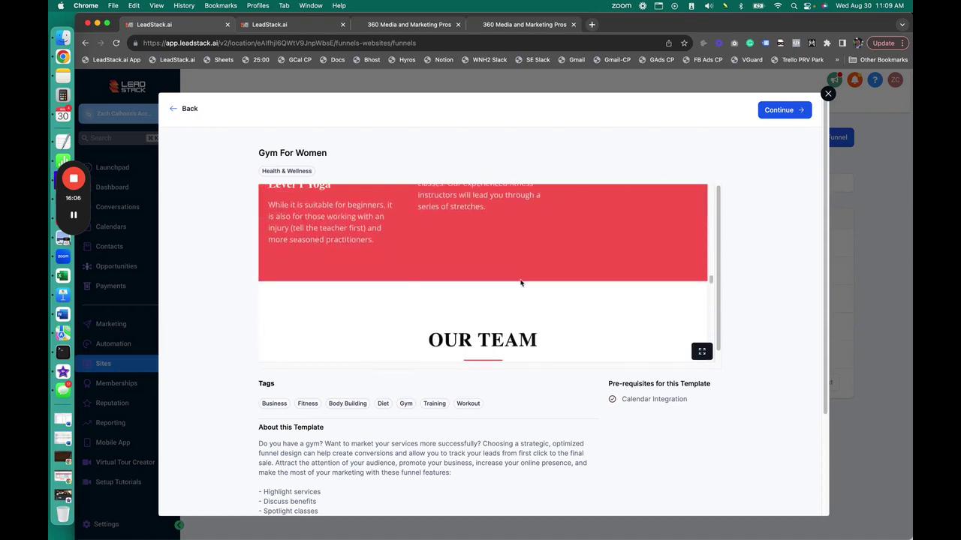
pyautogui.scroll(-1, 520, 283)
pyautogui.scroll(-3, 520, 283)
pyautogui.scroll(-3, 521, 283)
pyautogui.scroll(-3, 523, 283)
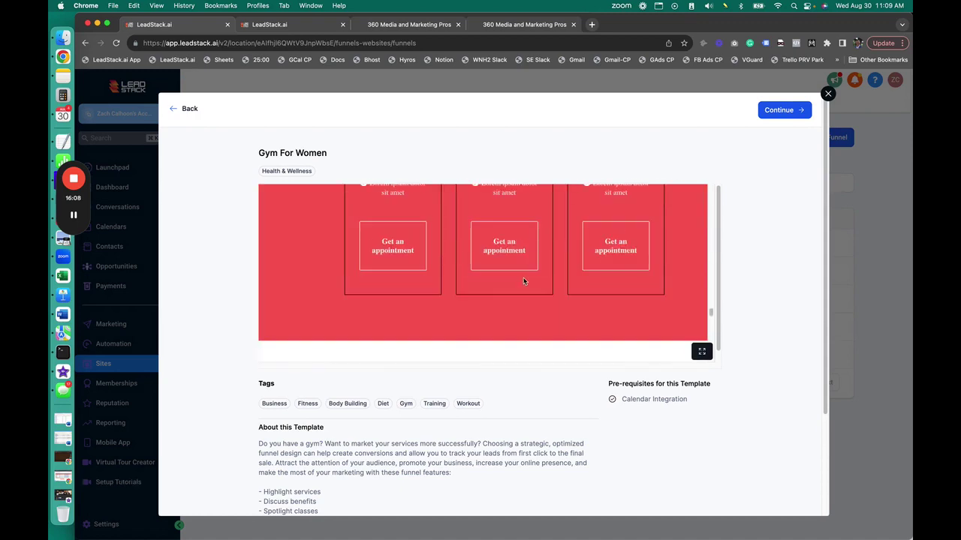
pyautogui.scroll(-3, 535, 283)
pyautogui.scroll(-3, 533, 282)
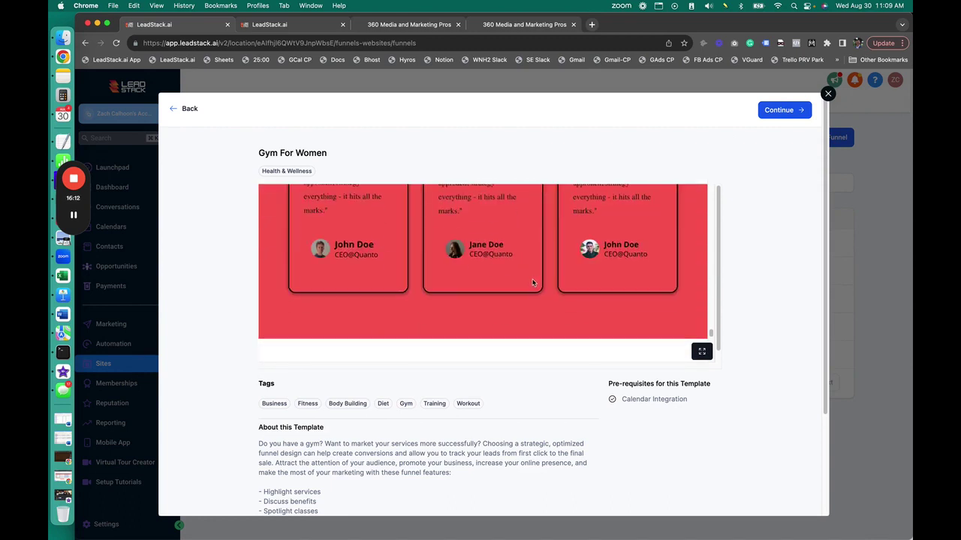
pyautogui.scroll(-3, 534, 281)
pyautogui.scroll(-3, 534, 277)
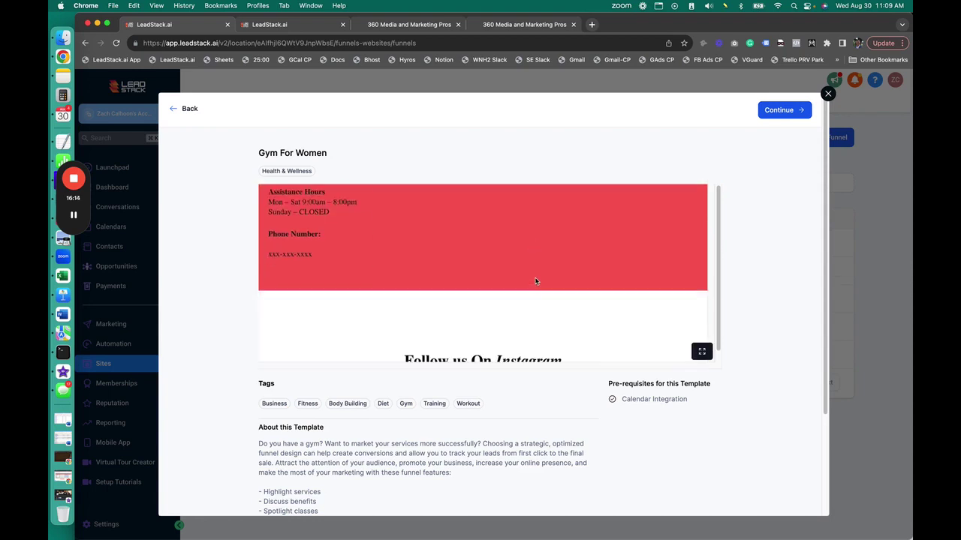
pyautogui.scroll(-3, 534, 277)
pyautogui.scroll(1, 534, 285)
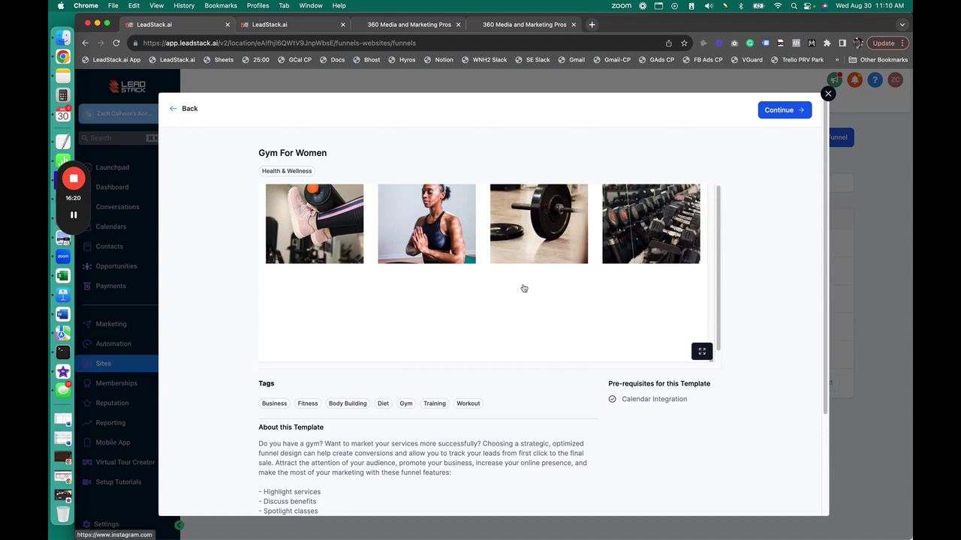
pyautogui.scroll(-1, 523, 289)
pyautogui.scroll(-3, 510, 289)
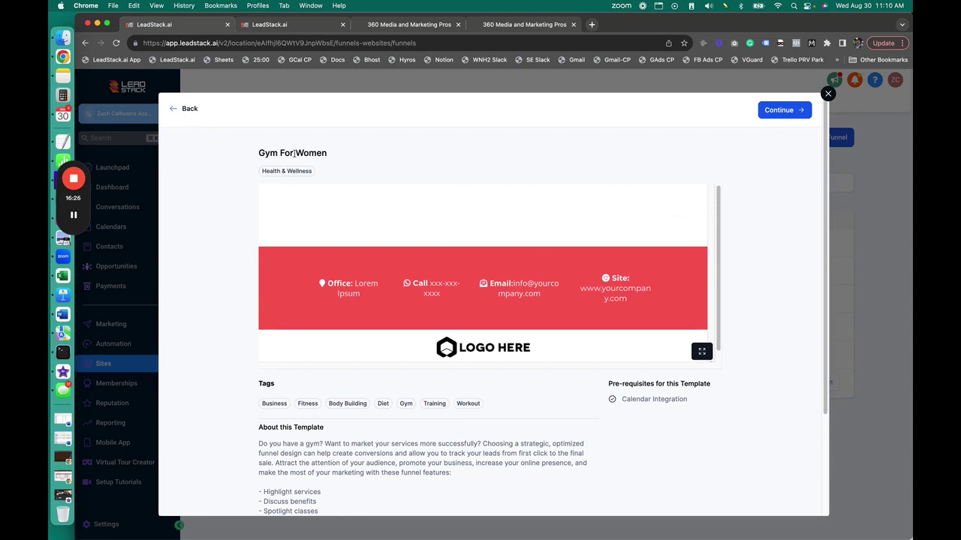
pyautogui.click(190, 109)
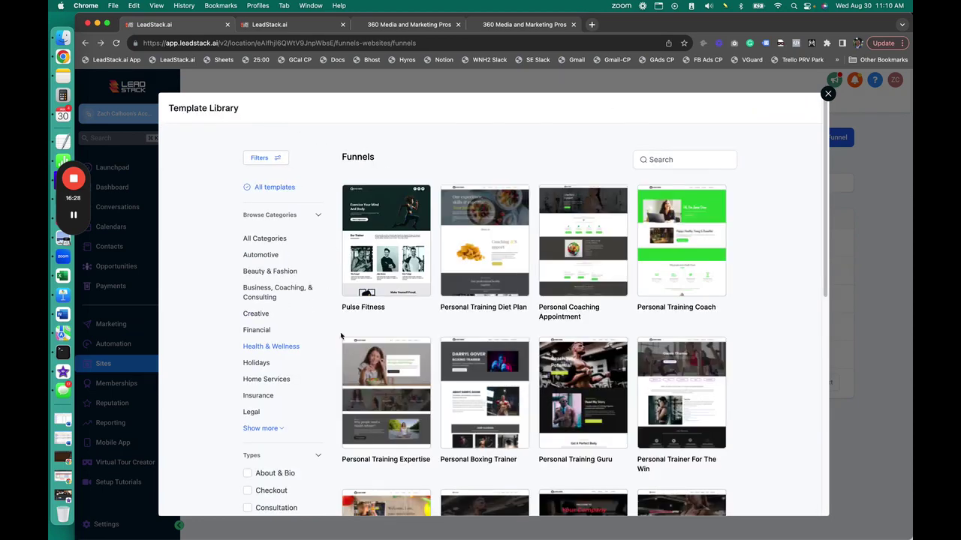
pyautogui.scroll(-3, 645, 342)
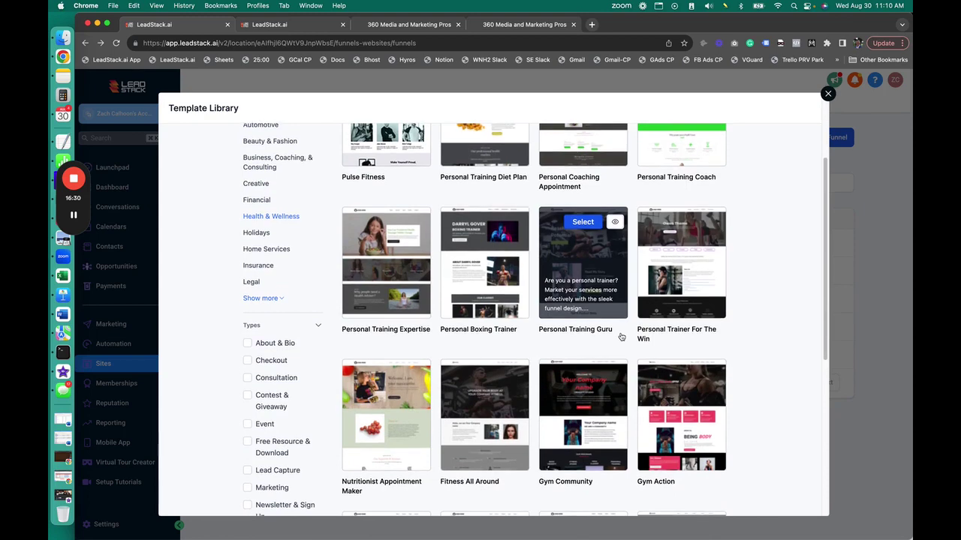
pyautogui.click(273, 298)
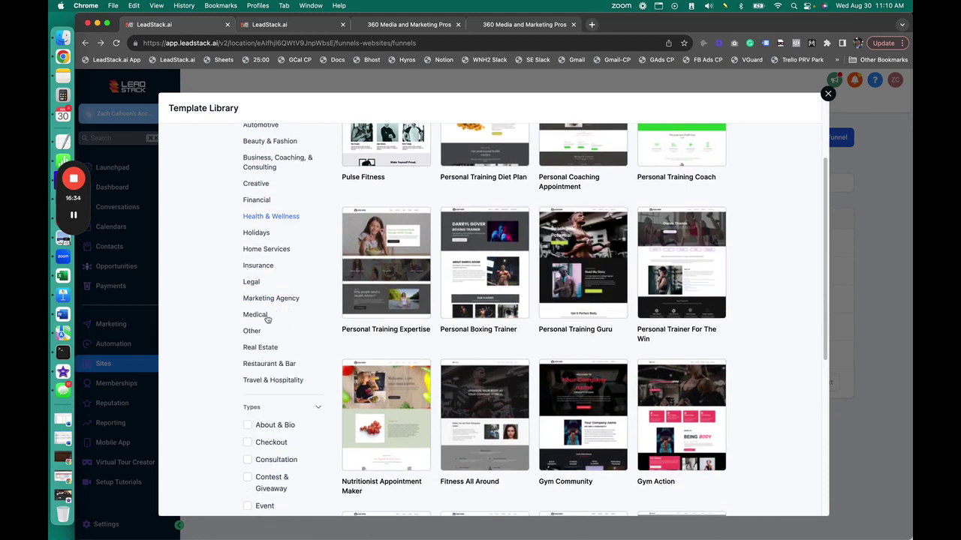
pyautogui.click(265, 317)
pyautogui.click(271, 348)
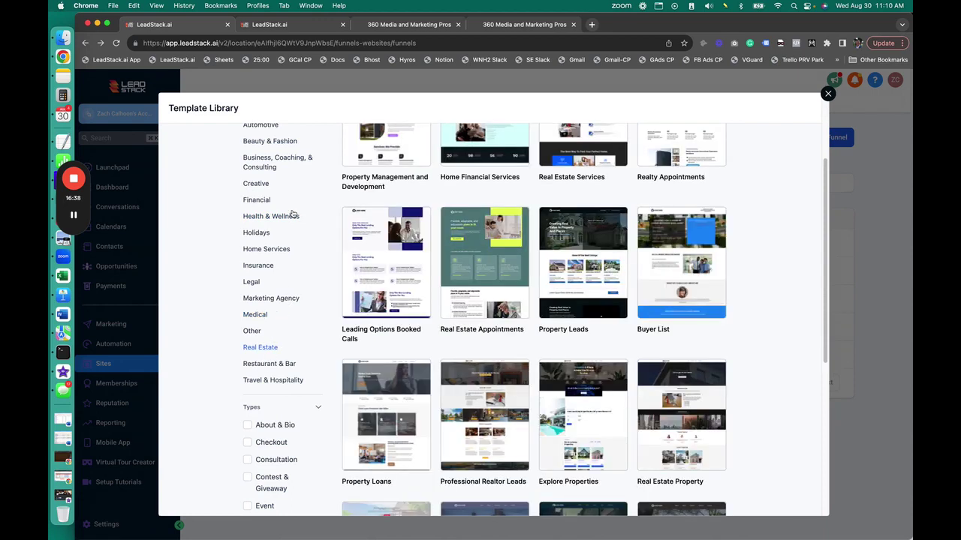
pyautogui.moveTo(484, 415)
pyautogui.click(517, 374)
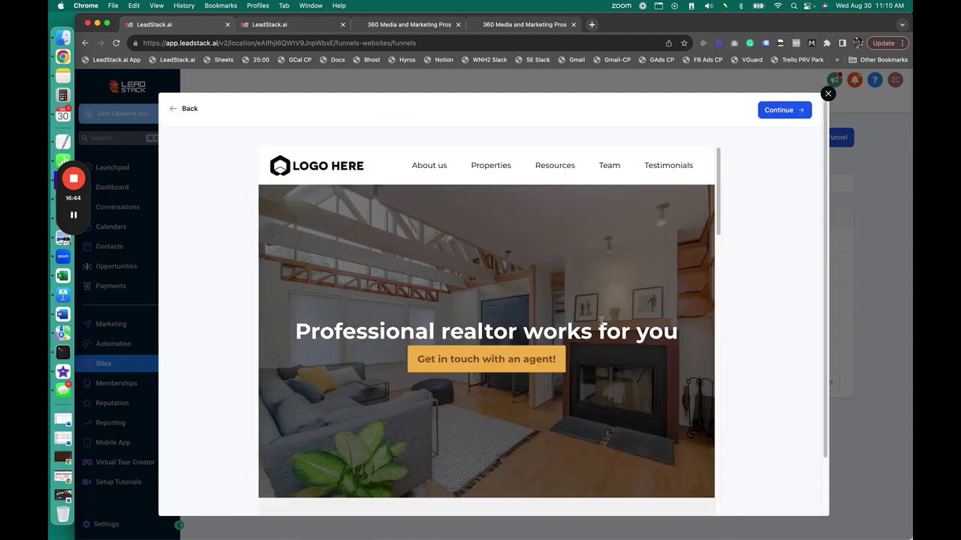
pyautogui.moveTo(341, 332); pyautogui.dragTo(653, 331)
pyautogui.click(605, 319)
pyautogui.scroll(-2, 604, 318)
pyautogui.scroll(-5, 604, 318)
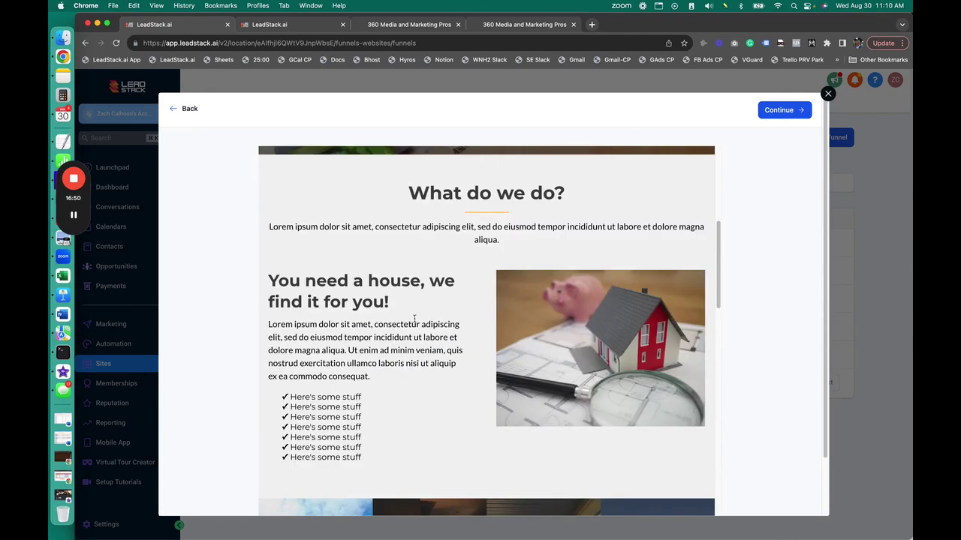
pyautogui.scroll(-6, 375, 347)
pyautogui.scroll(-3, 418, 308)
pyautogui.scroll(-3, 418, 309)
pyautogui.scroll(-3, 418, 309)
pyautogui.scroll(-3, 418, 308)
pyautogui.scroll(-3, 621, 327)
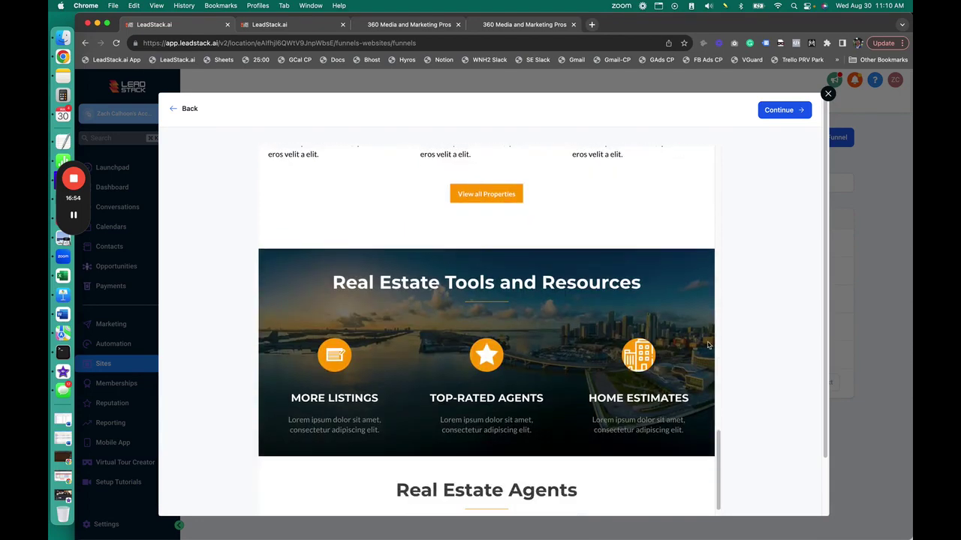
pyautogui.scroll(-1, 724, 349)
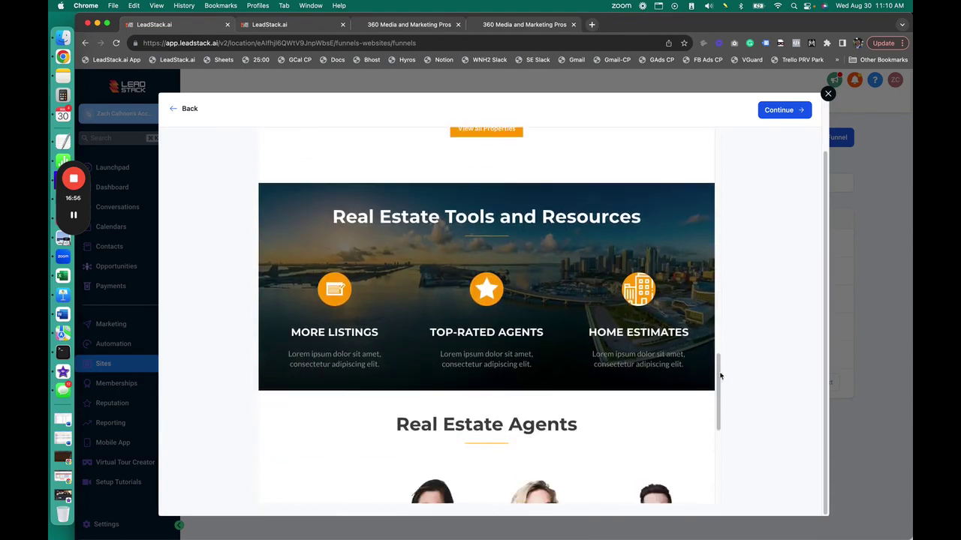
pyautogui.scroll(-5, 480, 386)
pyautogui.scroll(2, 462, 361)
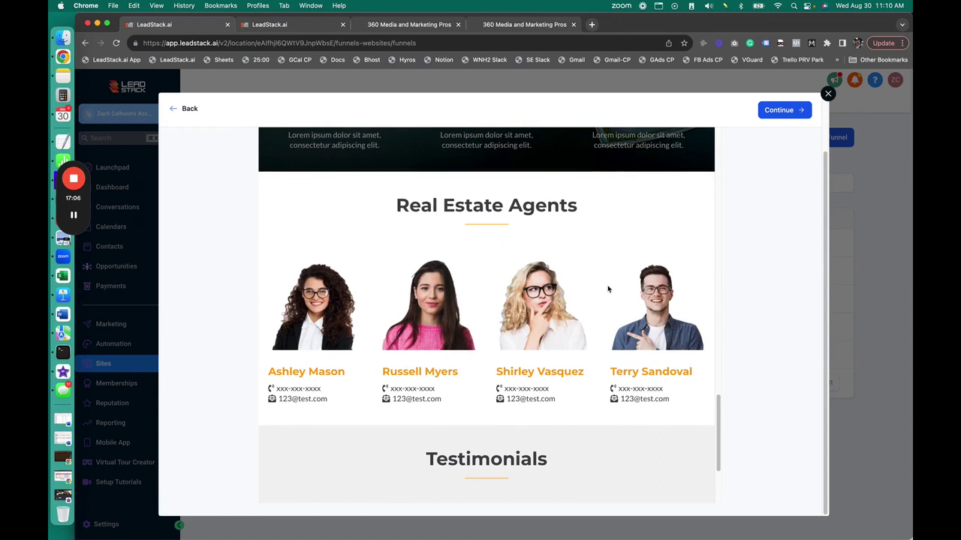
pyautogui.scroll(-2, 566, 335)
pyautogui.scroll(-2, 568, 317)
pyautogui.scroll(5, 561, 315)
pyautogui.scroll(5, 557, 315)
pyautogui.scroll(5, 555, 310)
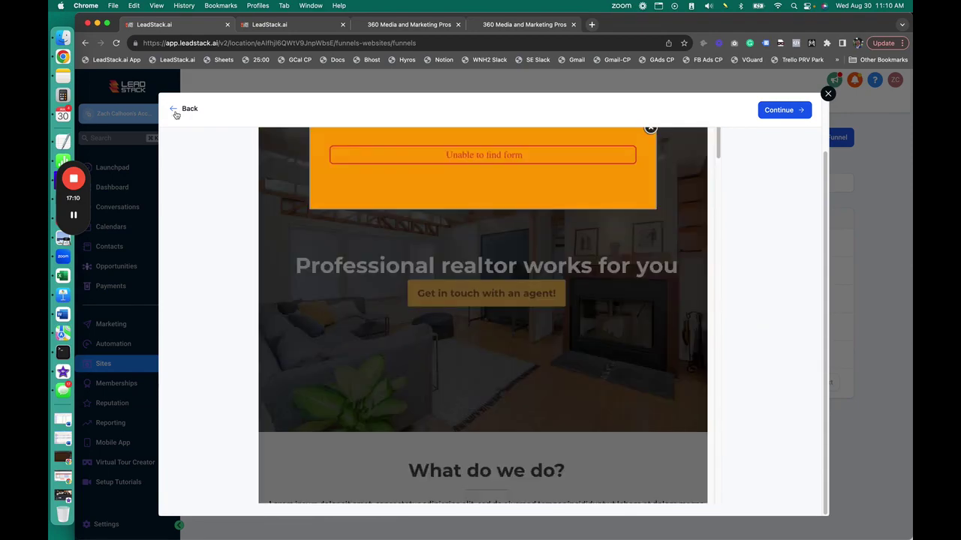
# Return to the Template Library and scroll down the template grid.
pyautogui.click(177, 109)
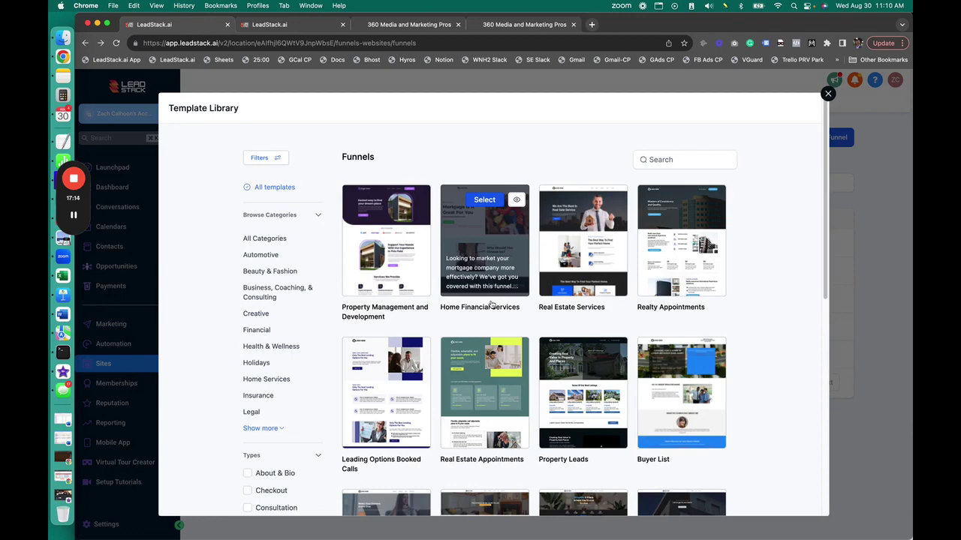
pyautogui.scroll(-4, 634, 424)
pyautogui.moveTo(680, 403)
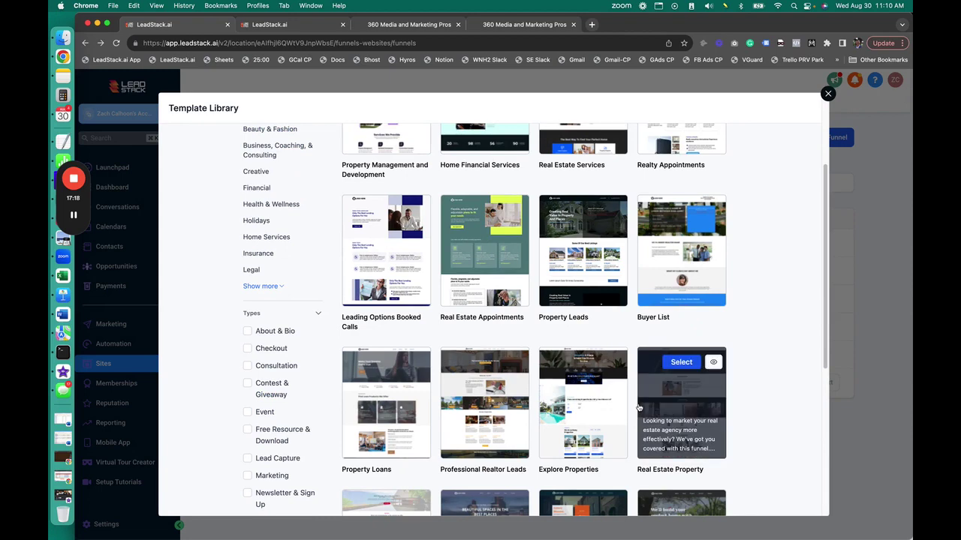
pyautogui.scroll(-3, 639, 406)
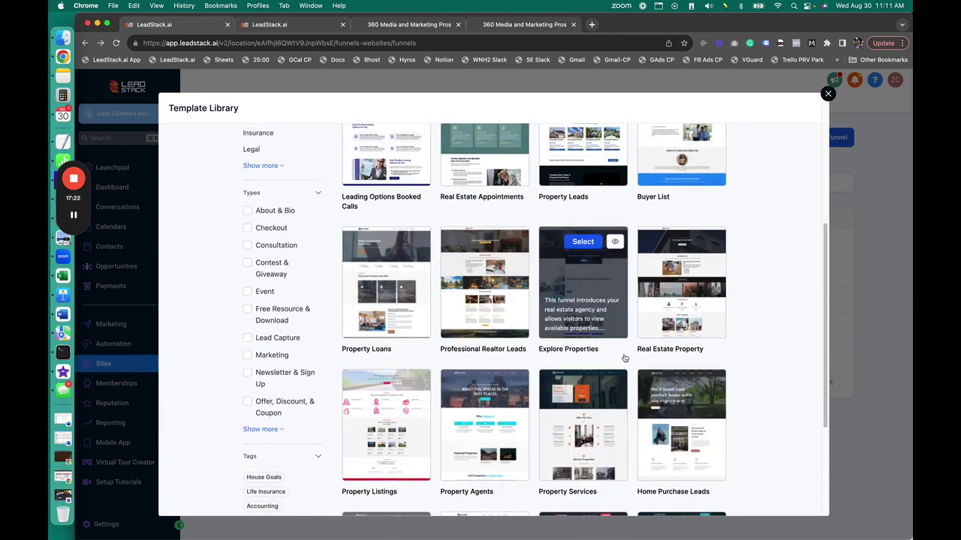
pyautogui.scroll(-1, 633, 359)
pyautogui.scroll(-4, 638, 364)
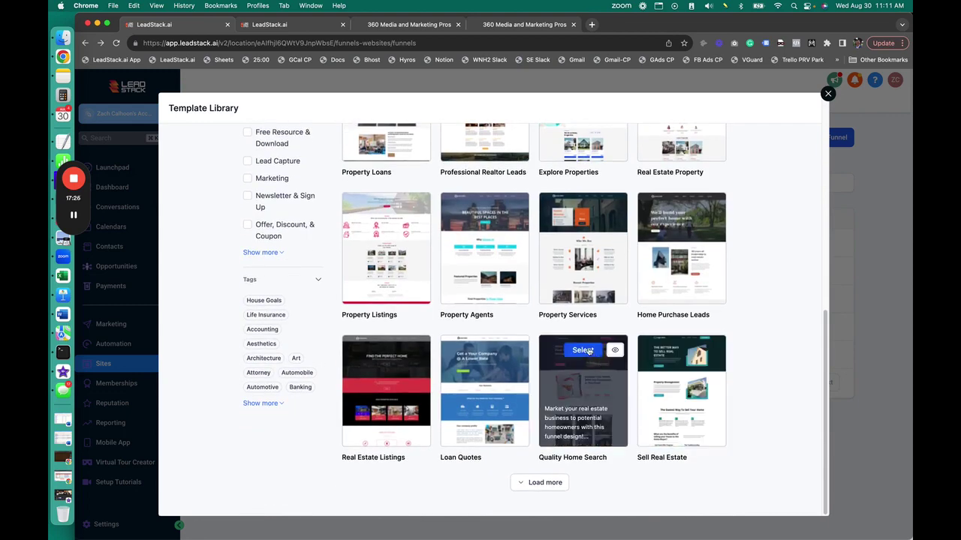
# Preview Quality Home Search ('More Easily To Find Your Dream Property') and scroll through it.
pyautogui.click(615, 352)
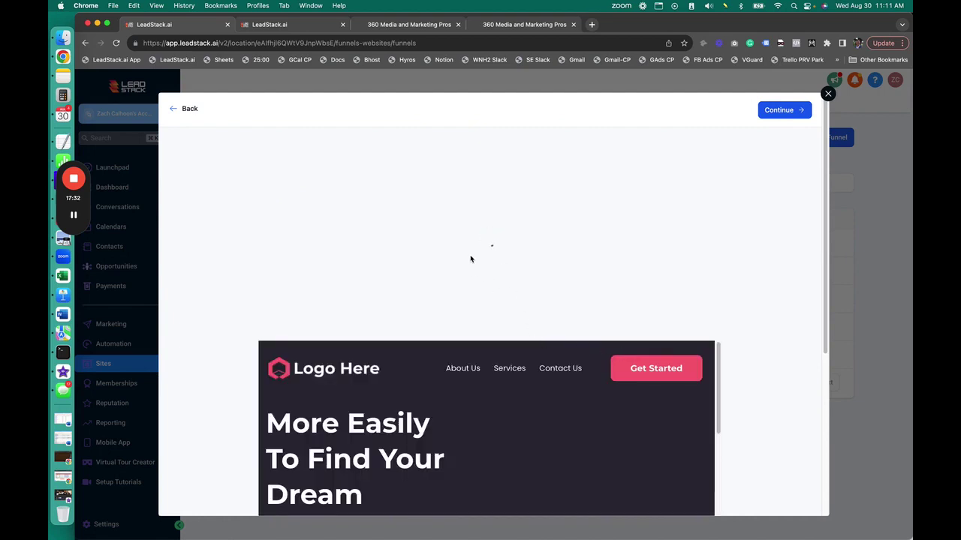
pyautogui.scroll(-5, 470, 259)
pyautogui.scroll(-3, 493, 337)
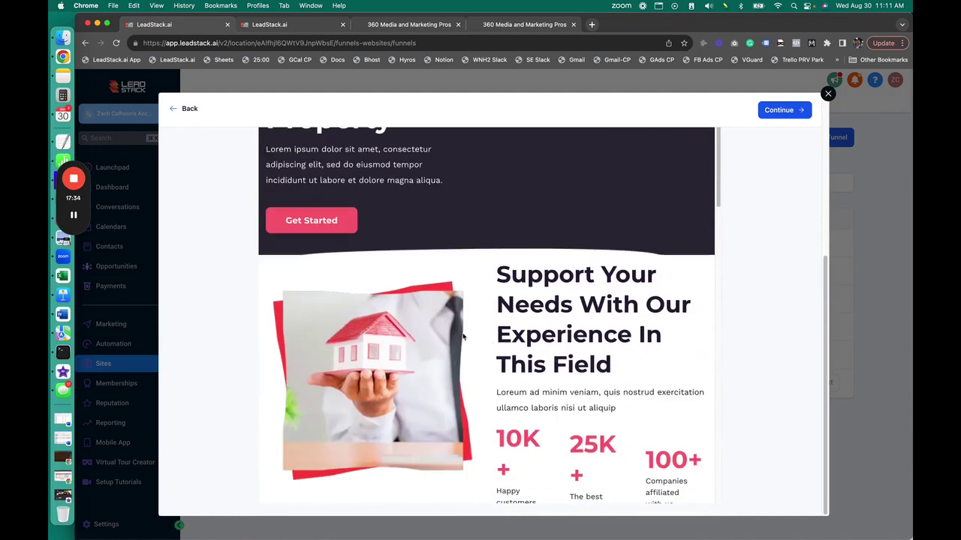
pyautogui.scroll(-3, 529, 341)
pyautogui.scroll(-3, 481, 328)
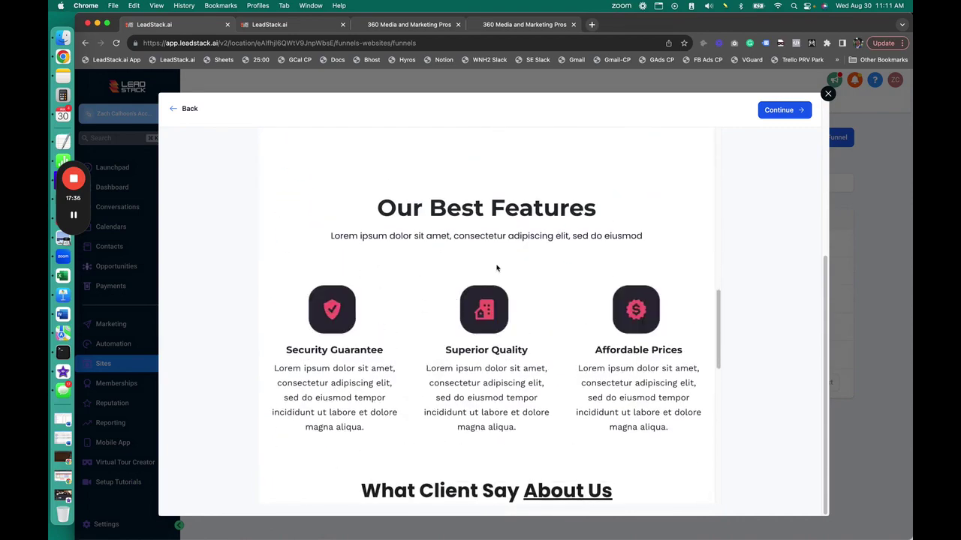
pyautogui.scroll(-3, 458, 293)
pyautogui.scroll(-2, 481, 322)
pyautogui.scroll(-2, 510, 356)
pyautogui.scroll(-2, 536, 387)
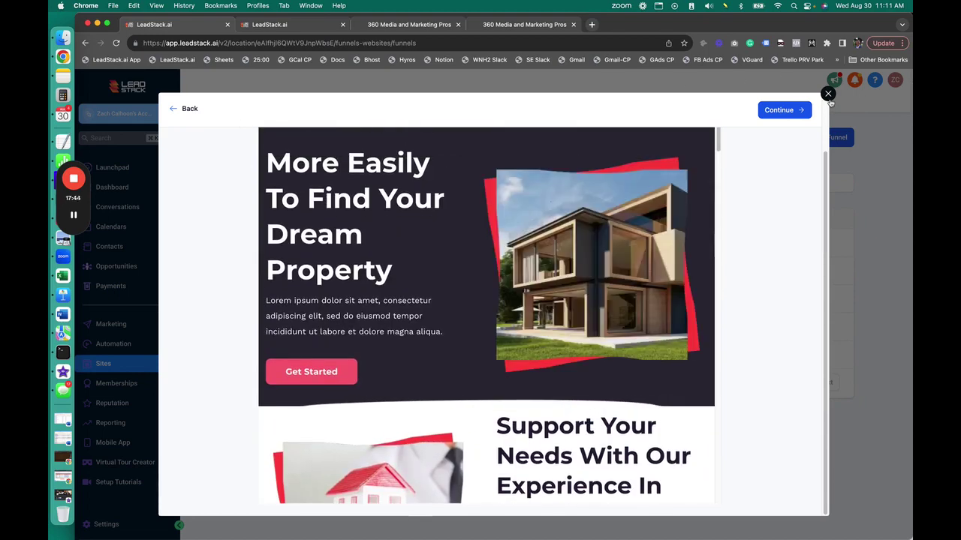
# Close the template library and launch the Auto Dealers funnel's landing page in a new tab.
pyautogui.click(827, 96)
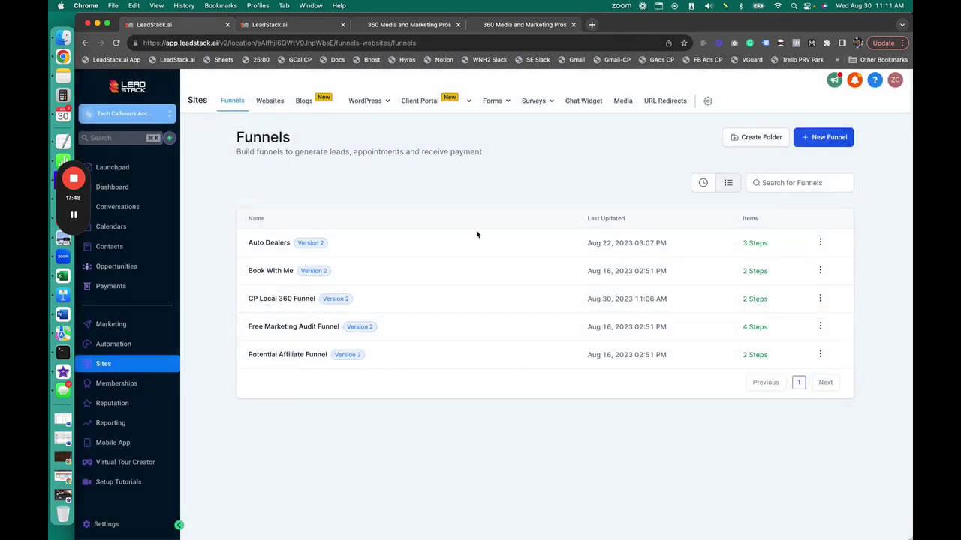
pyautogui.click(276, 244)
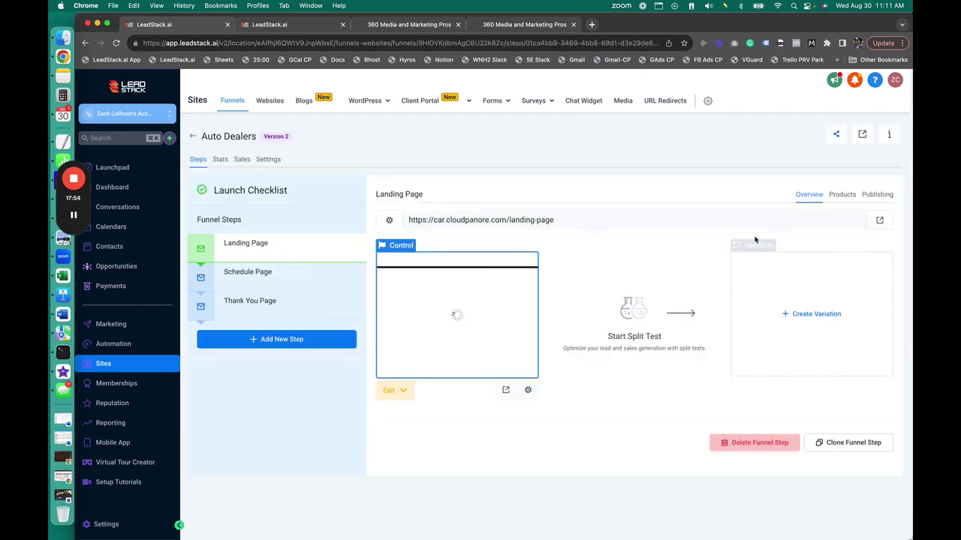
pyautogui.click(878, 220)
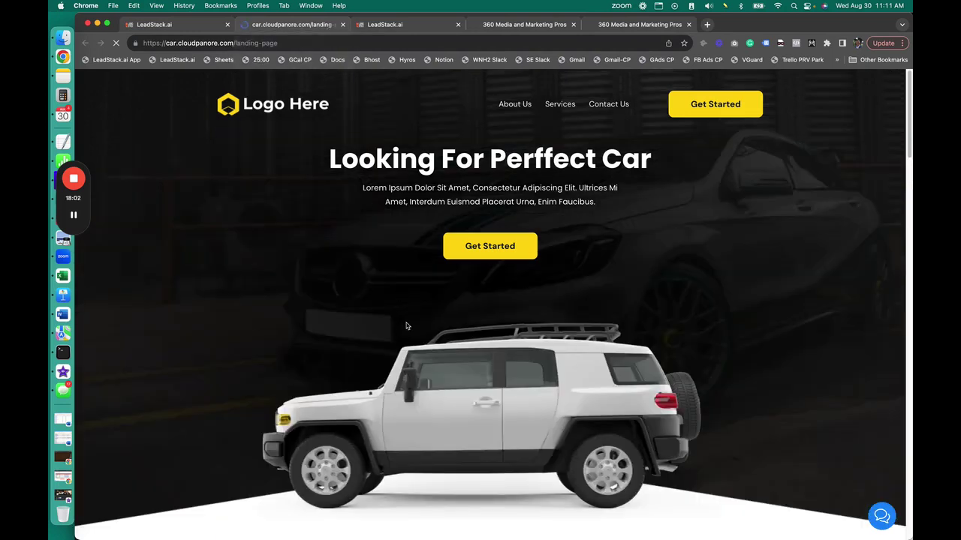
# Scroll the Auto Dealers landing page down to its footer, selecting 'Perffect' in the headline.
pyautogui.scroll(-5, 379, 277)
pyautogui.scroll(3, 383, 277)
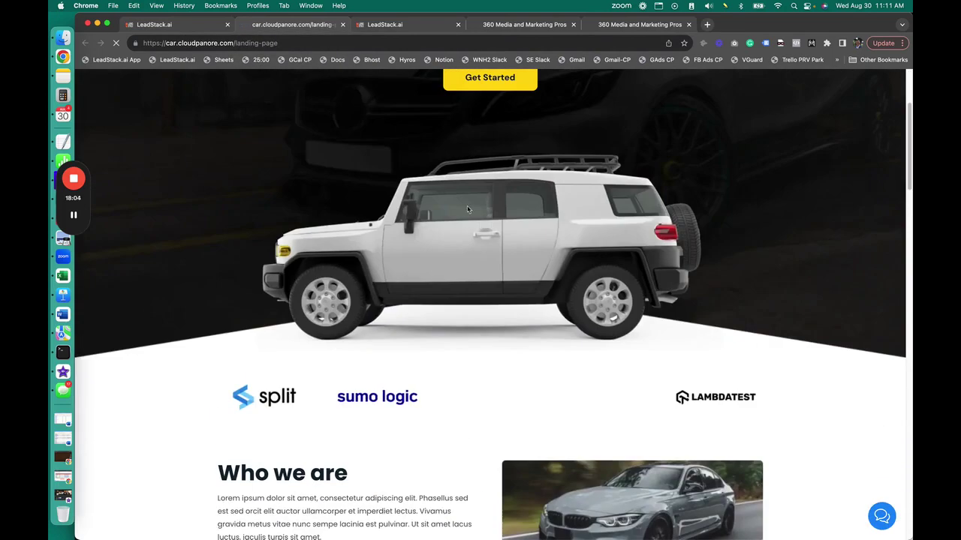
pyautogui.scroll(2, 485, 241)
pyautogui.doubleClick(543, 157)
pyautogui.scroll(-2, 510, 381)
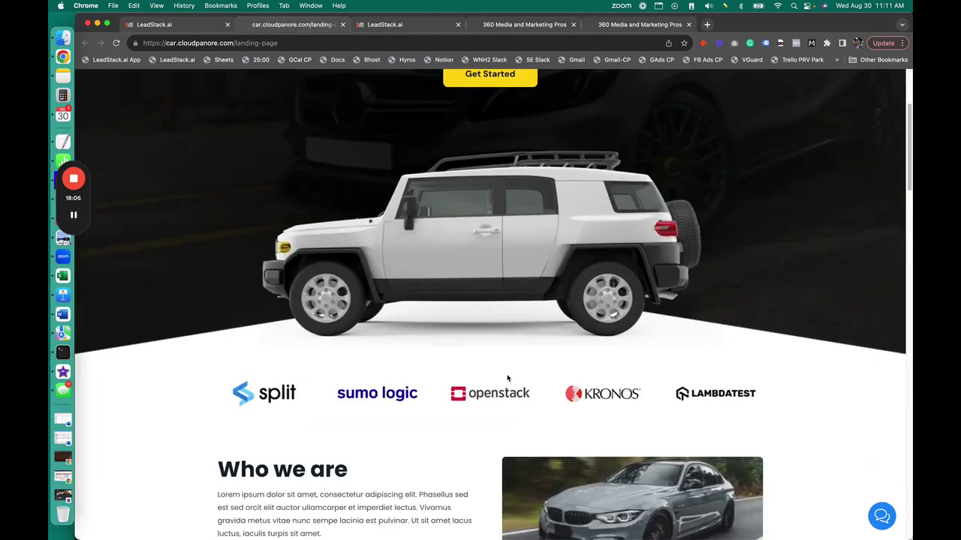
pyautogui.scroll(-5, 496, 384)
pyautogui.scroll(-2, 476, 383)
pyautogui.scroll(-3, 476, 383)
pyautogui.scroll(-2, 479, 383)
pyautogui.scroll(-2, 481, 385)
pyautogui.scroll(-5, 484, 387)
pyautogui.scroll(-3, 488, 388)
pyautogui.scroll(-1, 502, 383)
pyautogui.scroll(-10, 507, 373)
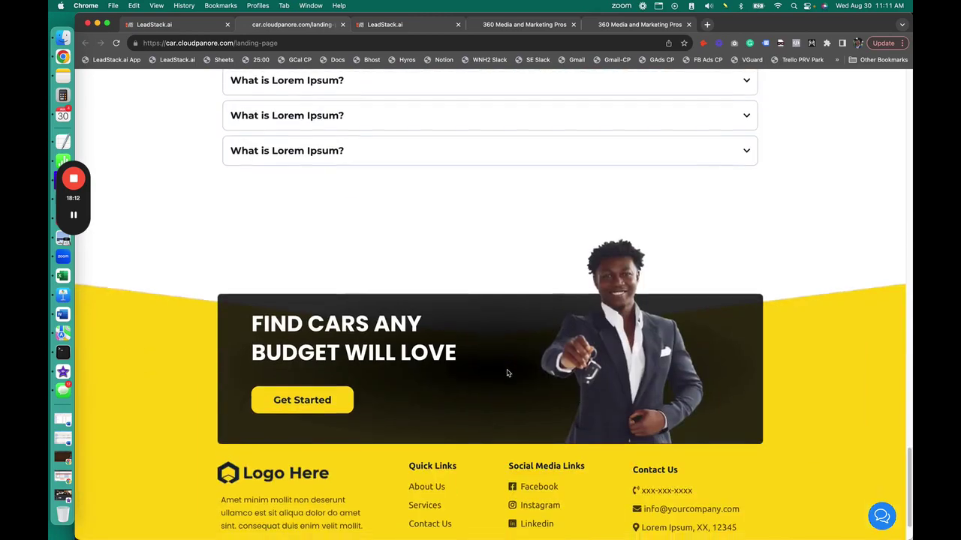
pyautogui.scroll(-2, 505, 375)
# Scroll back up, then show and dismiss the flash-sale signup popup via Get Started.
pyautogui.scroll(15, 503, 371)
pyautogui.scroll(10, 503, 371)
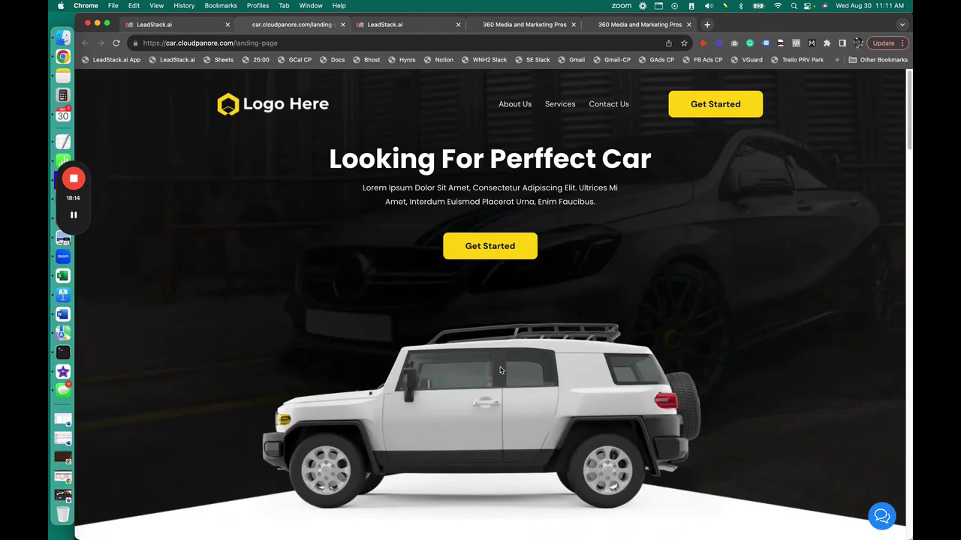
pyautogui.click(511, 244)
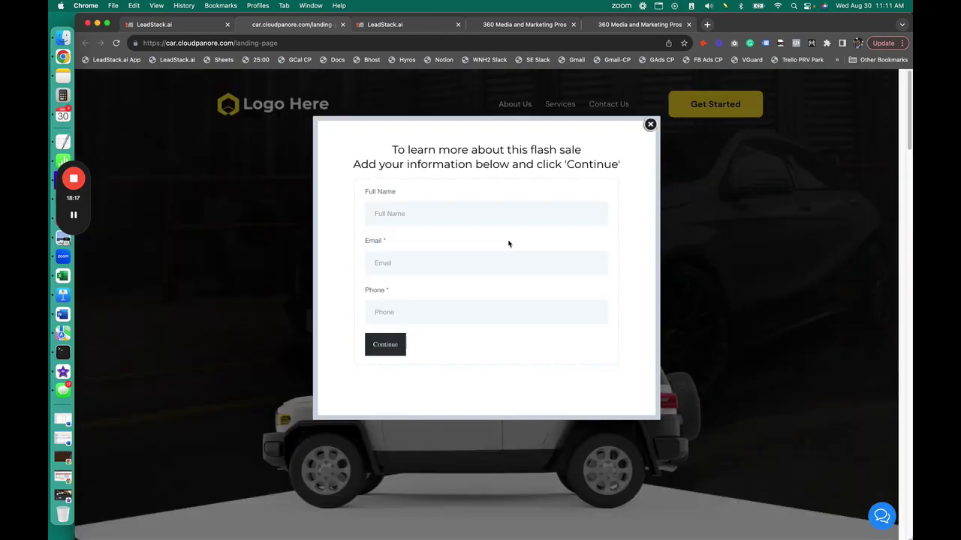
pyautogui.click(650, 126)
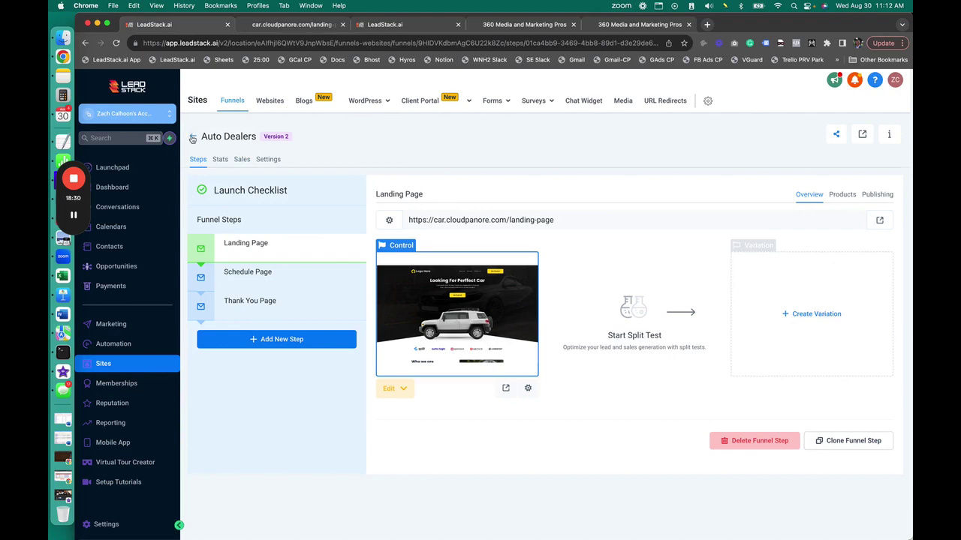
# Reopen the CP Local 360 Funnel from the Funnels list and open leadstack.ai in a new tab.
pyautogui.click(193, 138)
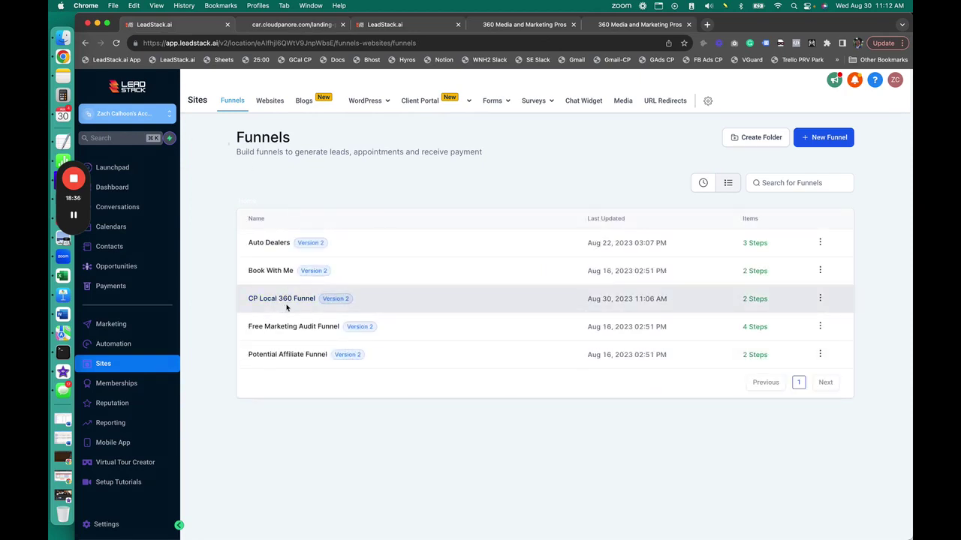
pyautogui.click(290, 305)
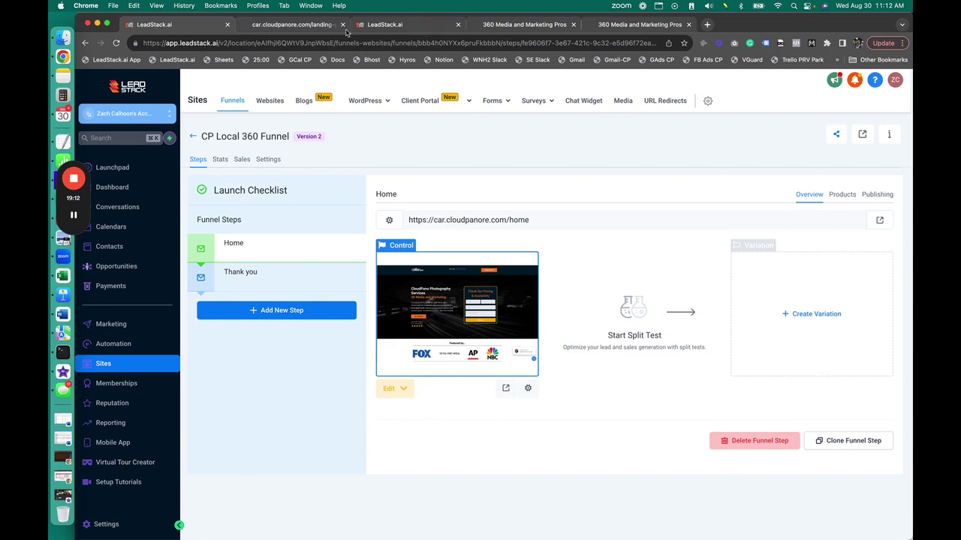
pyautogui.rightClick(181, 65)
pyautogui.click(218, 73)
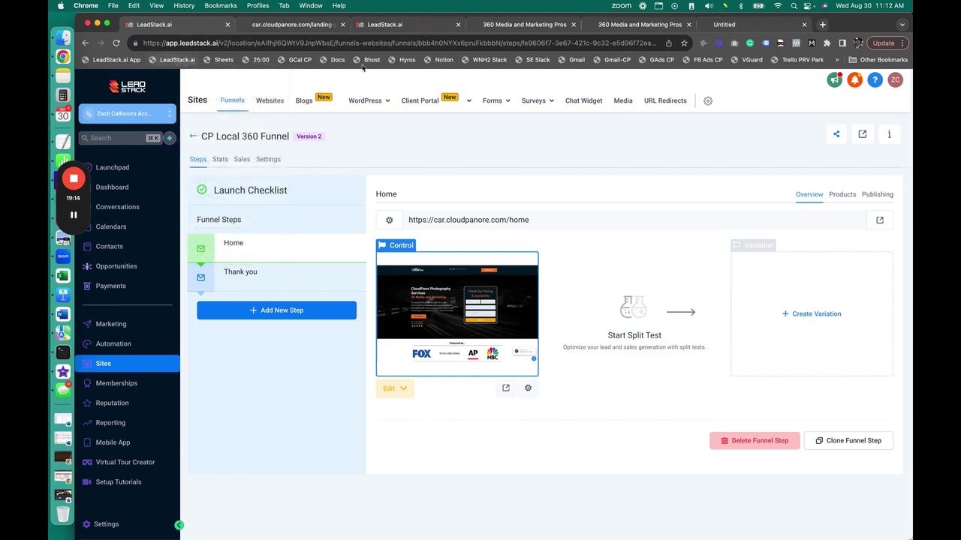
# Switch to the new leadstack.ai tab and scroll down to its software-replacement section.
pyautogui.click(741, 27)
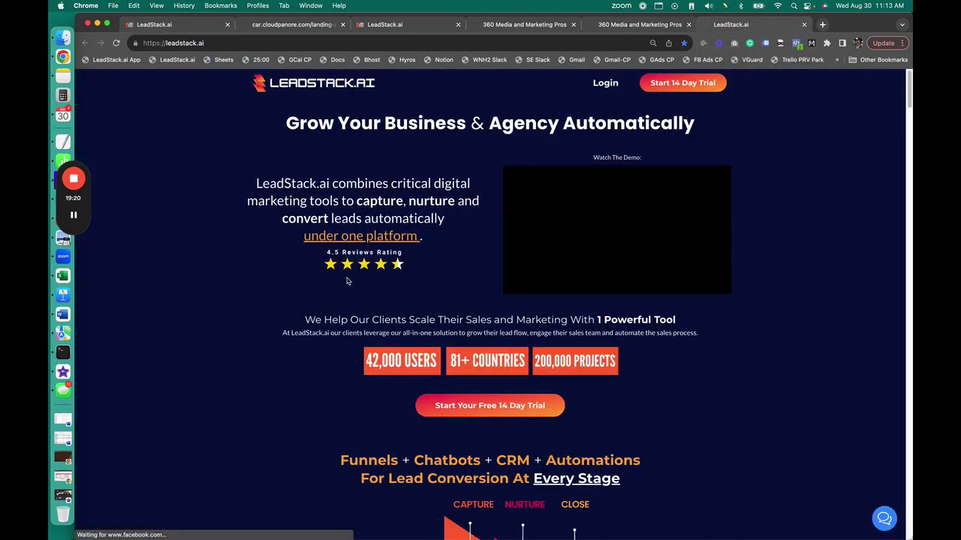
pyautogui.scroll(-10, 280, 295)
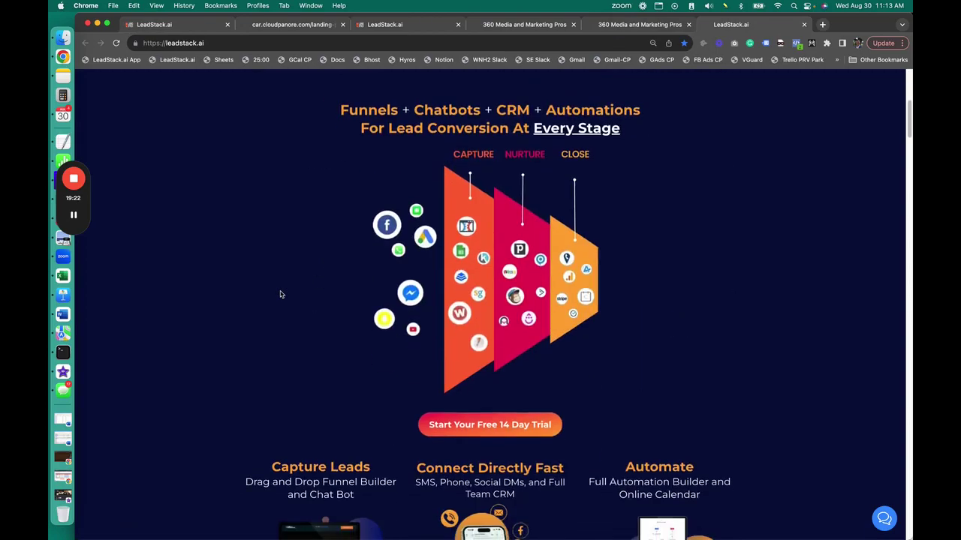
pyautogui.scroll(-10, 280, 294)
pyautogui.scroll(-5, 280, 294)
pyautogui.scroll(-5, 280, 294)
pyautogui.scroll(-5, 280, 294)
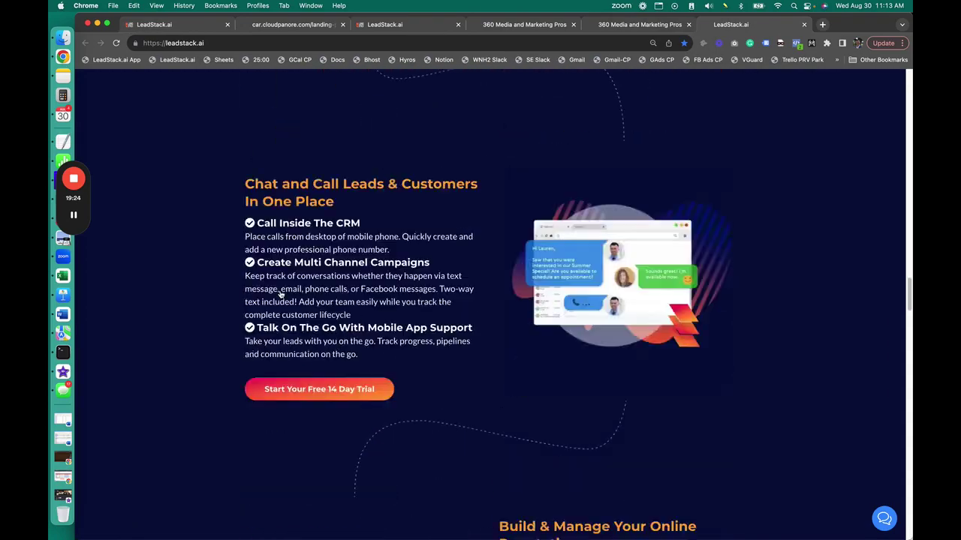
pyautogui.scroll(-5, 280, 294)
pyautogui.scroll(-5, 280, 294)
pyautogui.scroll(-5, 280, 294)
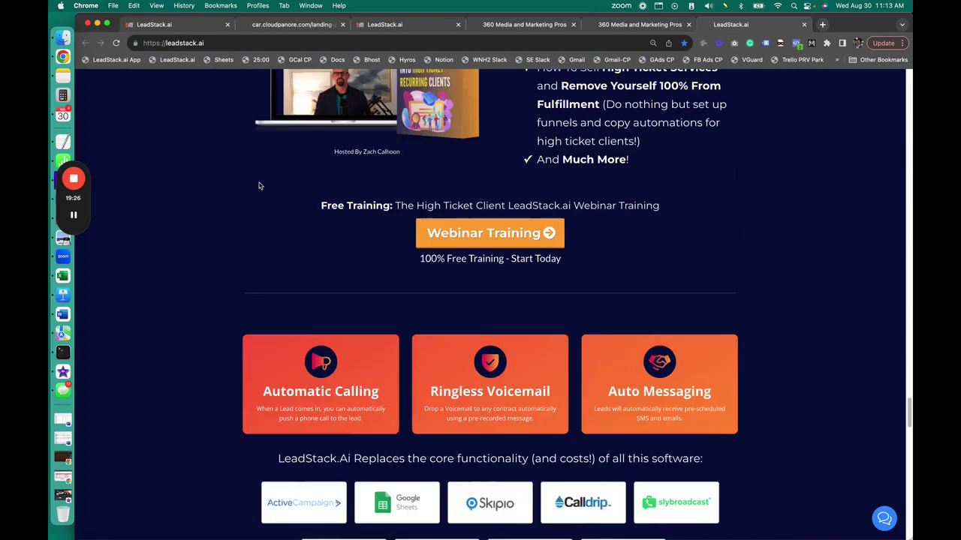